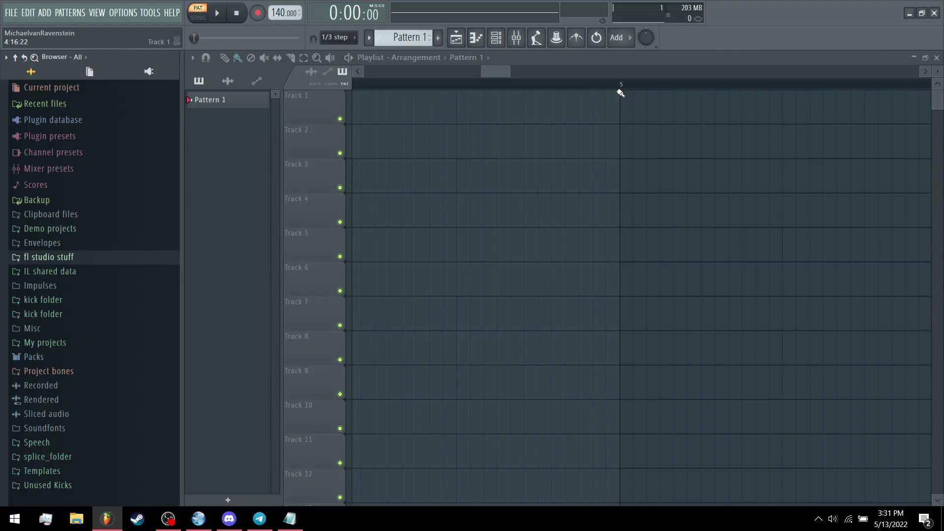
Step: Add a Serum instrument channel to the pattern and reposition its plugin window below the channel rack's top edge
drag(496, 71, 402, 71)
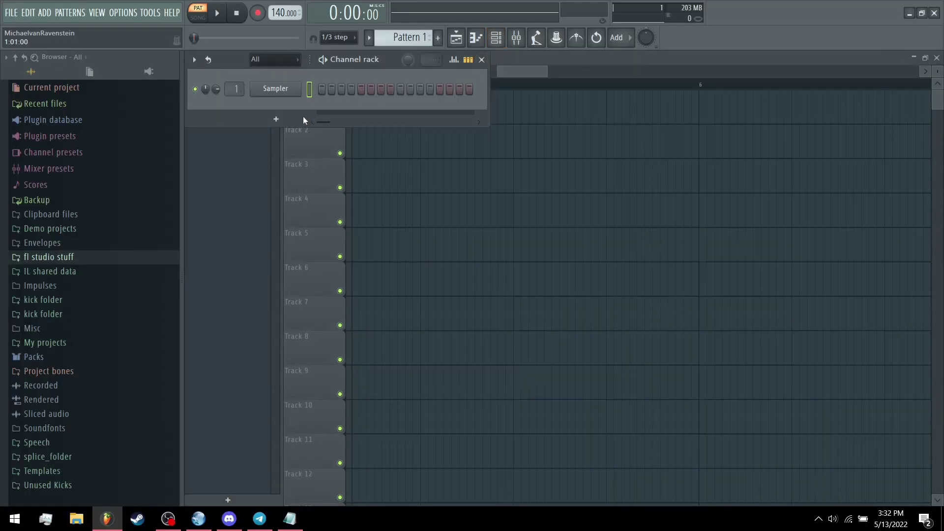
click(276, 120)
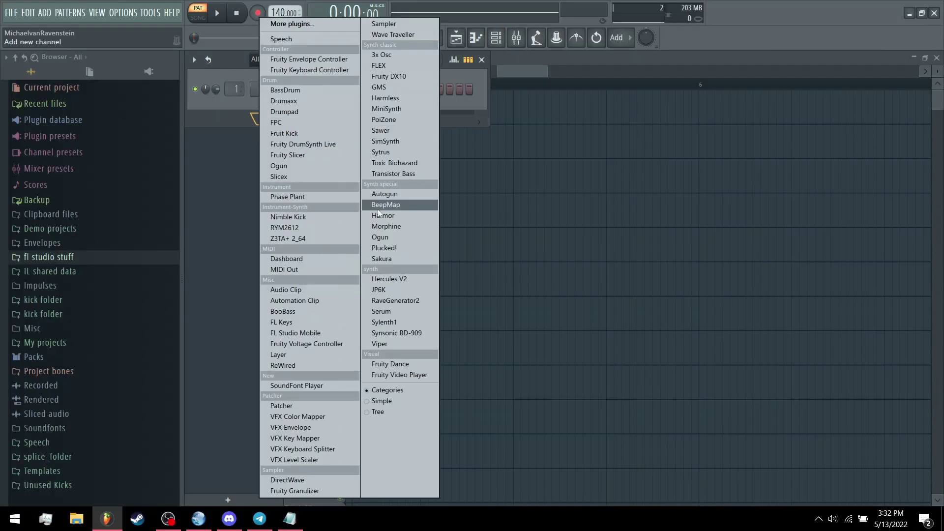
click(347, 305)
drag(543, 185, 530, 97)
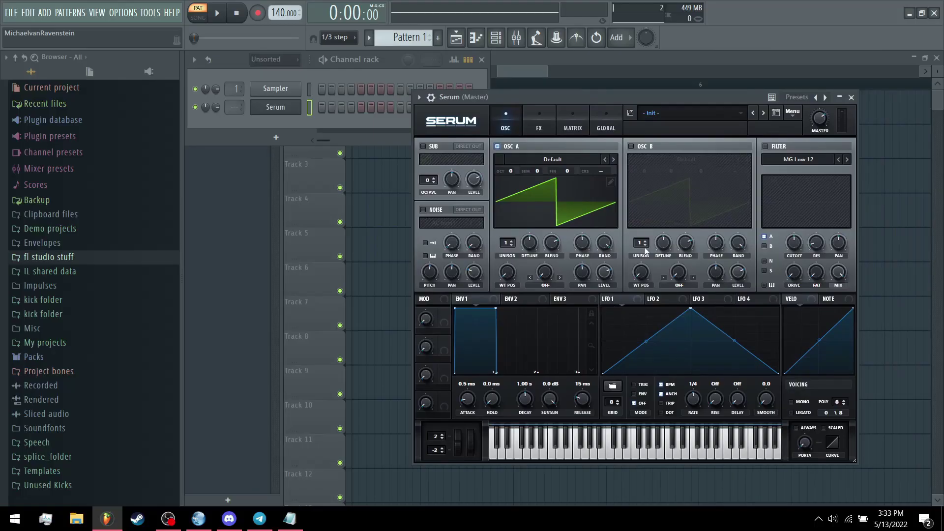
drag(530, 100, 473, 109)
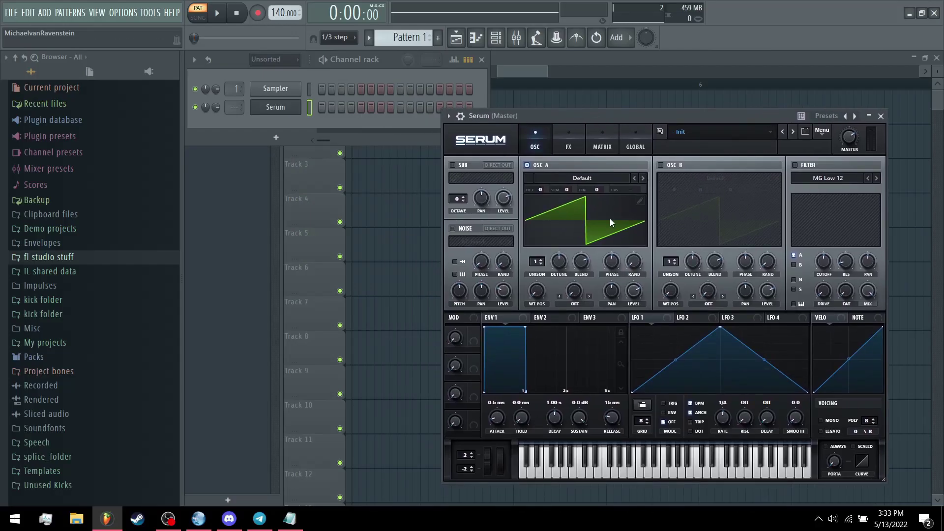
drag(682, 119, 671, 115)
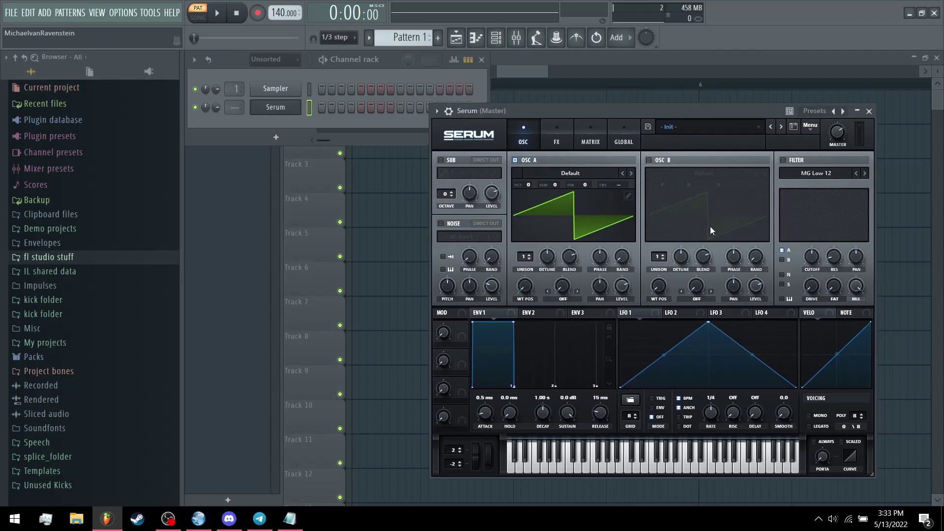
drag(753, 250, 621, 177)
mouse_move(622, 257)
mouse_down()
mouse_move(609, 202)
mouse_move(624, 252)
mouse_move(600, 257)
mouse_move(606, 266)
mouse_move(606, 246)
mouse_move(607, 258)
mouse_move(622, 243)
mouse_up()
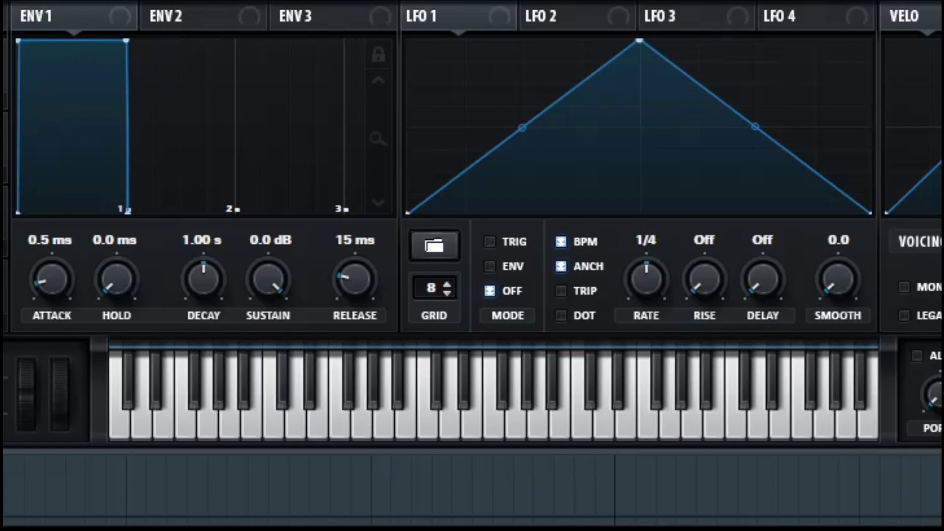
mouse_move(501, 86)
mouse_down()
mouse_move(500, 117)
mouse_move(583, 119)
mouse_move(521, 83)
mouse_move(501, 102)
mouse_up()
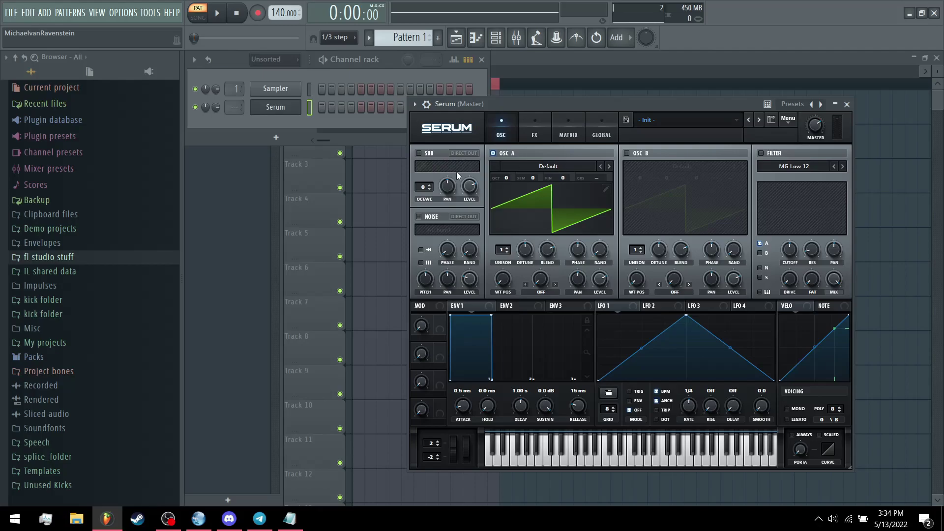
Step: Load the Dist d00t wavetable from the Digital category into Serum's oscillator A
click(516, 166)
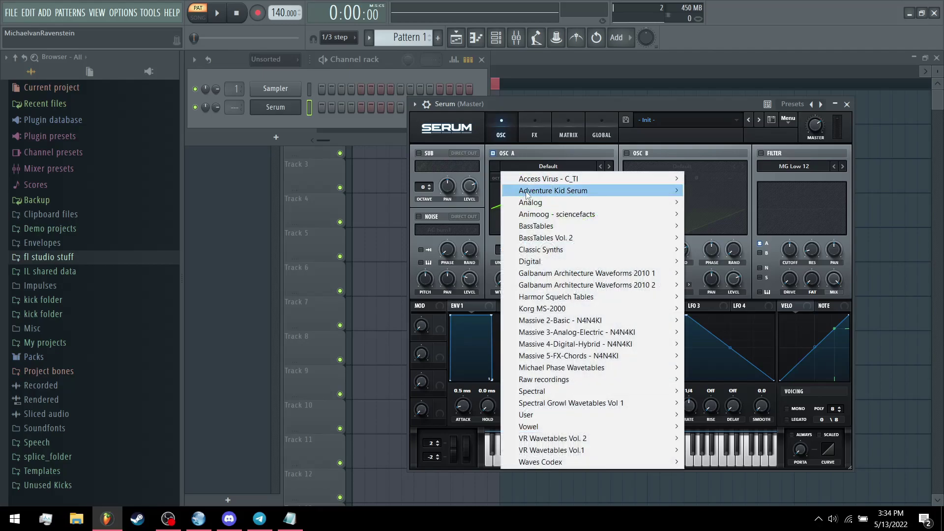
mouse_move(543, 263)
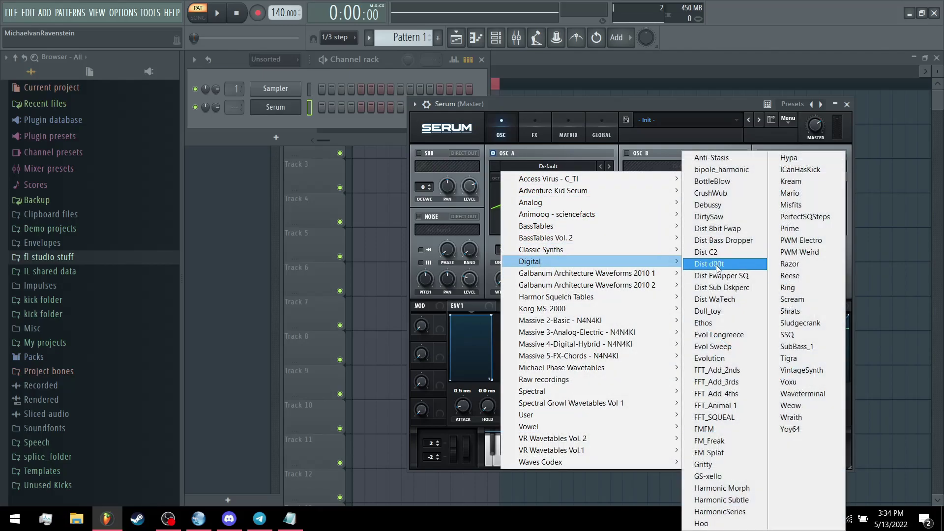
click(712, 264)
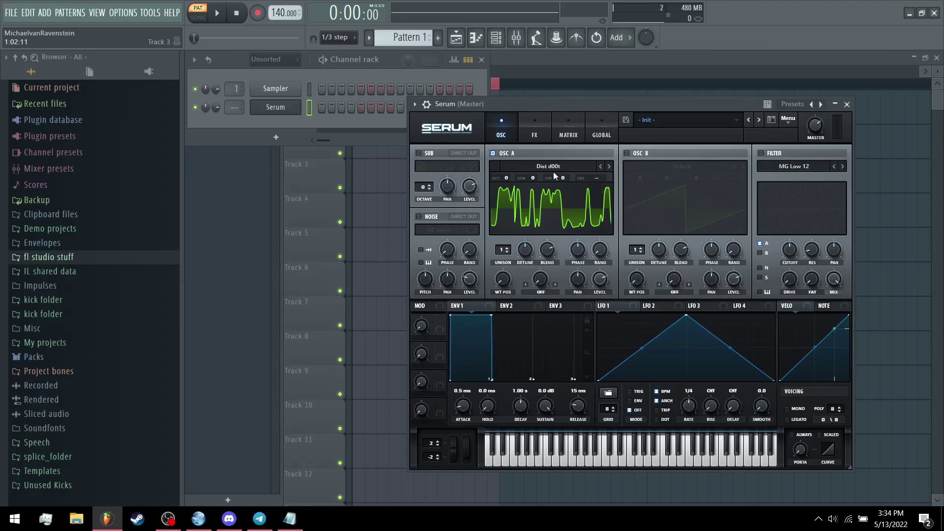
Step: Try Serum's sub oscillator at octave -2 with the sawtooth and triangle waveforms
click(419, 154)
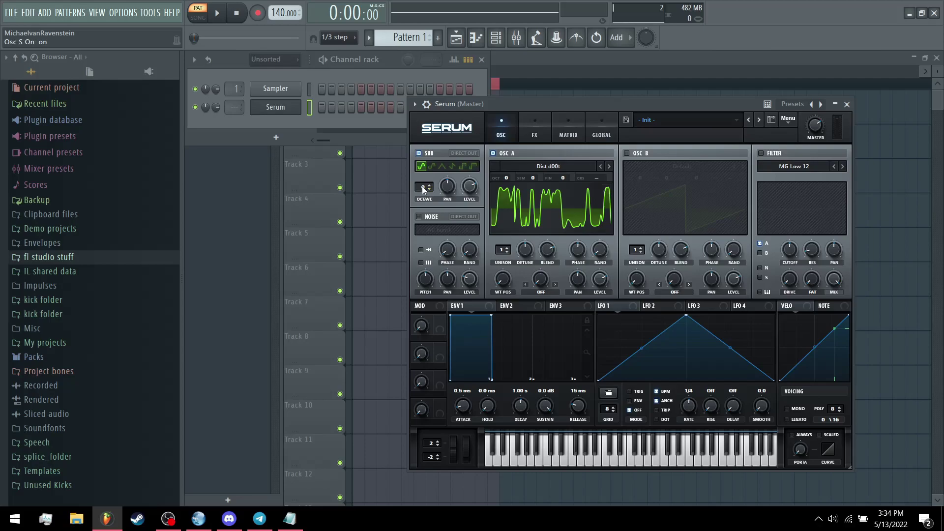
click(428, 190)
click(456, 169)
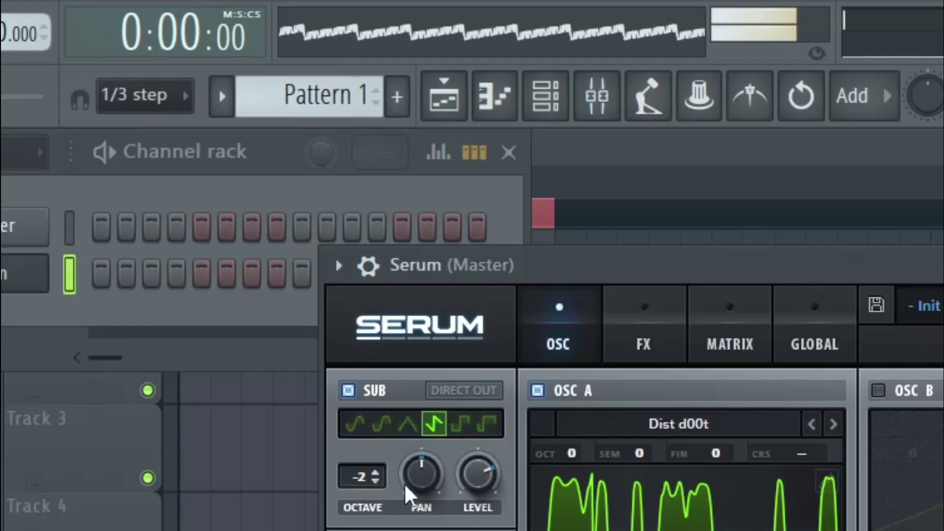
click(408, 424)
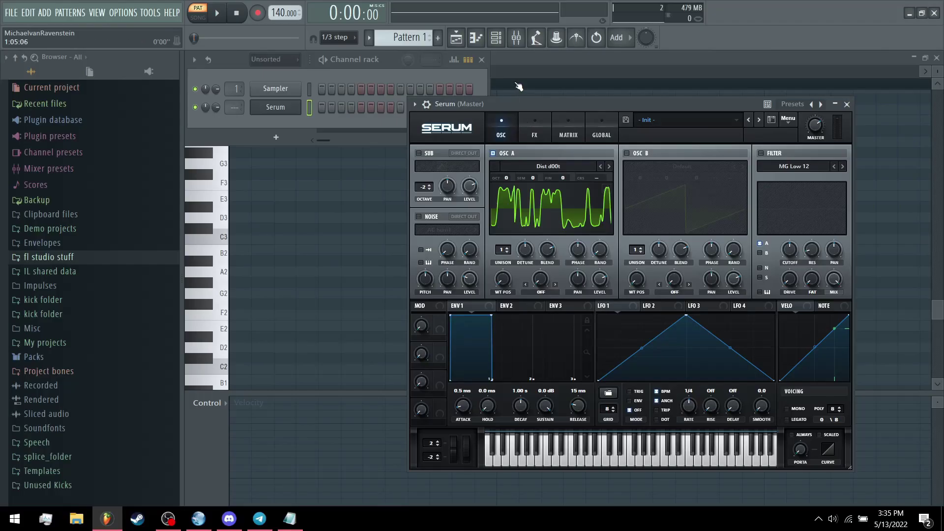
Step: Place a C2 note at the start of Serum's piano roll and lengthen it to four steps
key(F7)
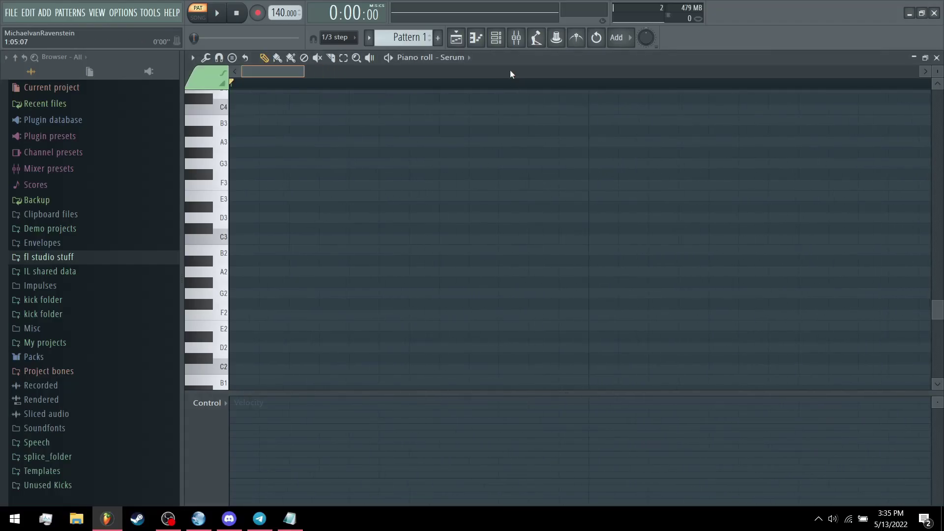
drag(241, 274, 235, 10)
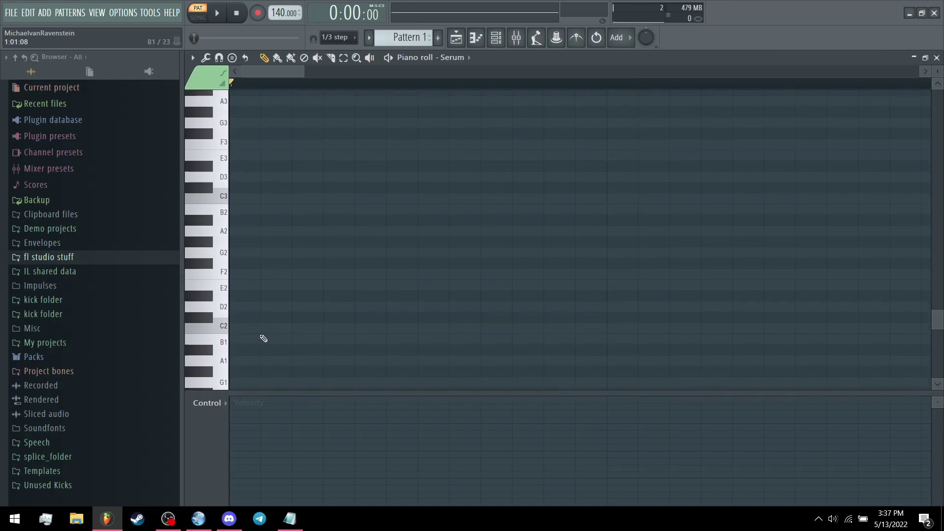
click(432, 285)
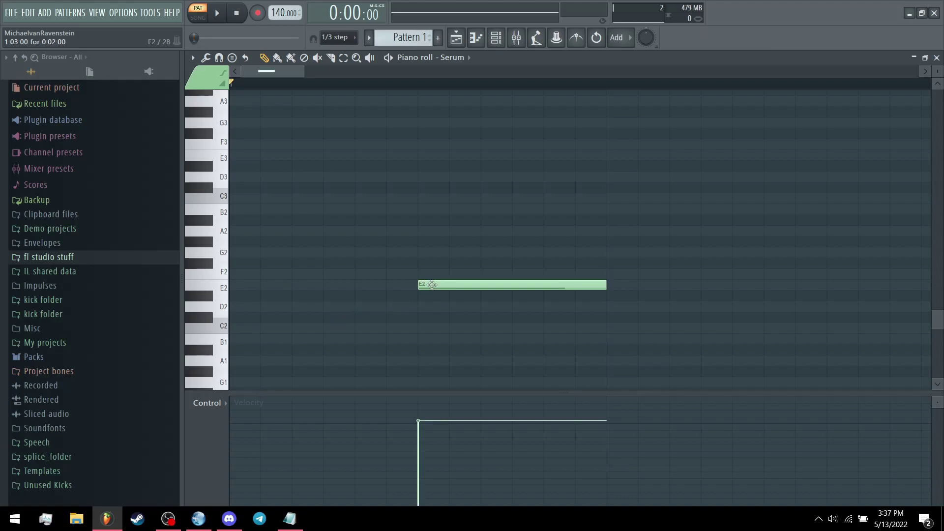
drag(431, 284, 243, 327)
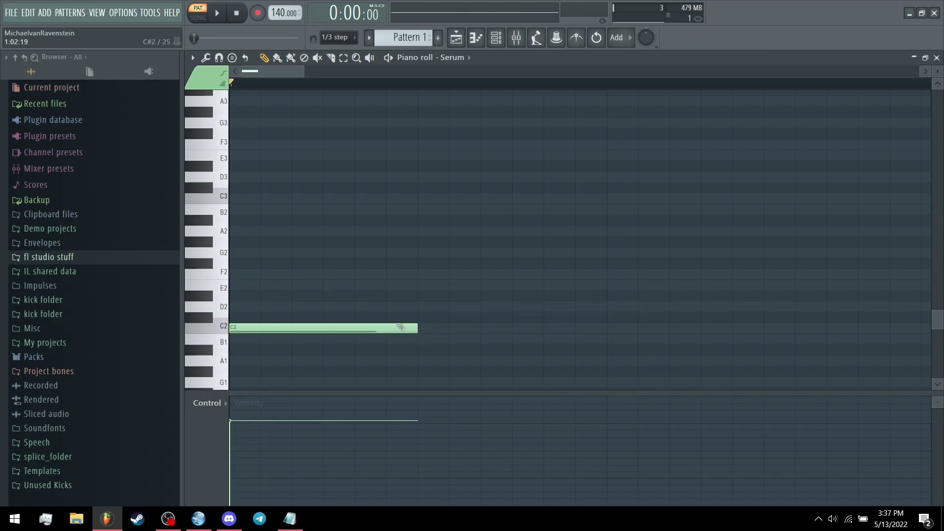
drag(418, 325, 604, 325)
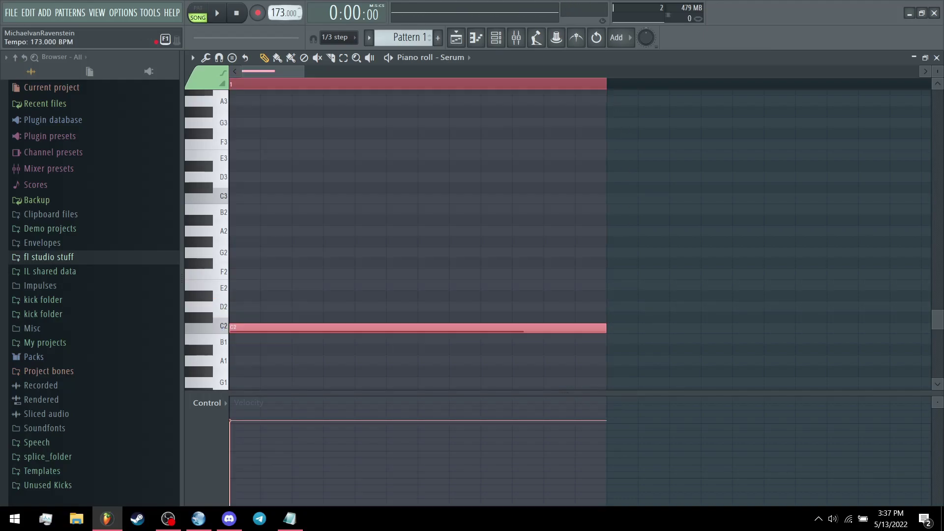
Step: Set the project tempo to 200 BPM and audition the looping note
drag(282, 17, 273, 3)
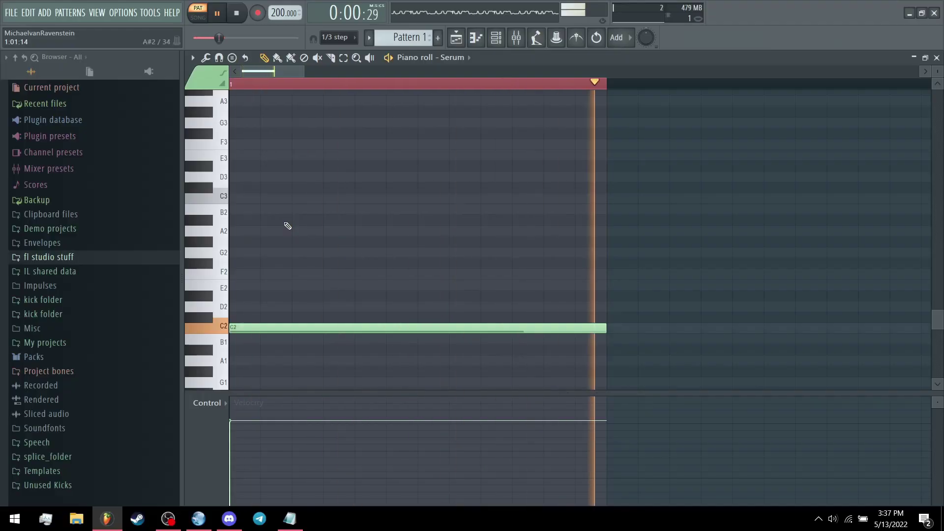
key(space)
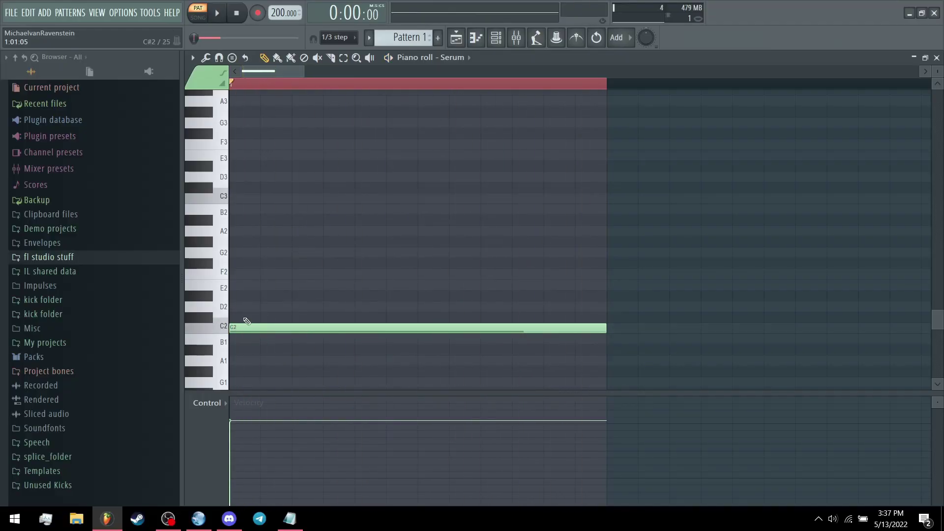
Step: Try the long note at higher pitches such as D#2, A2 and A#2, and settle it on G#2
drag(234, 327, 241, 296)
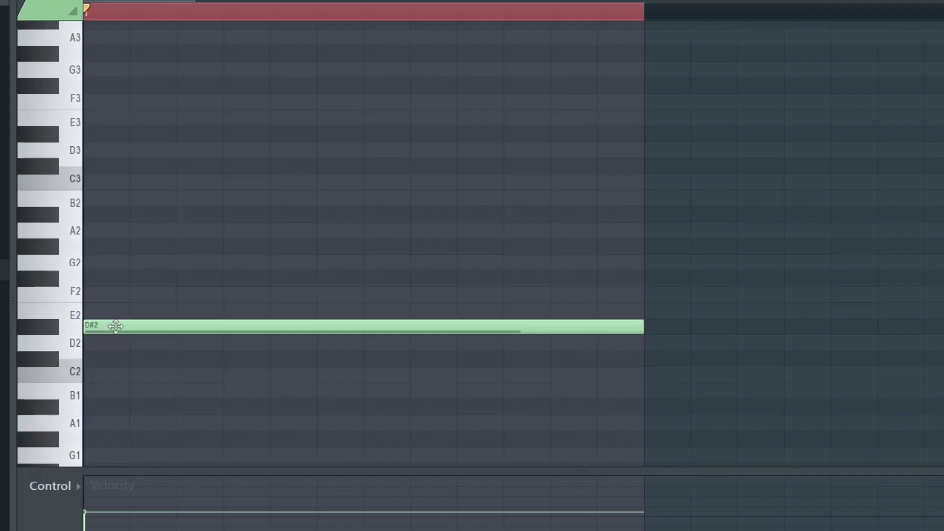
drag(115, 326, 112, 313)
drag(236, 286, 239, 233)
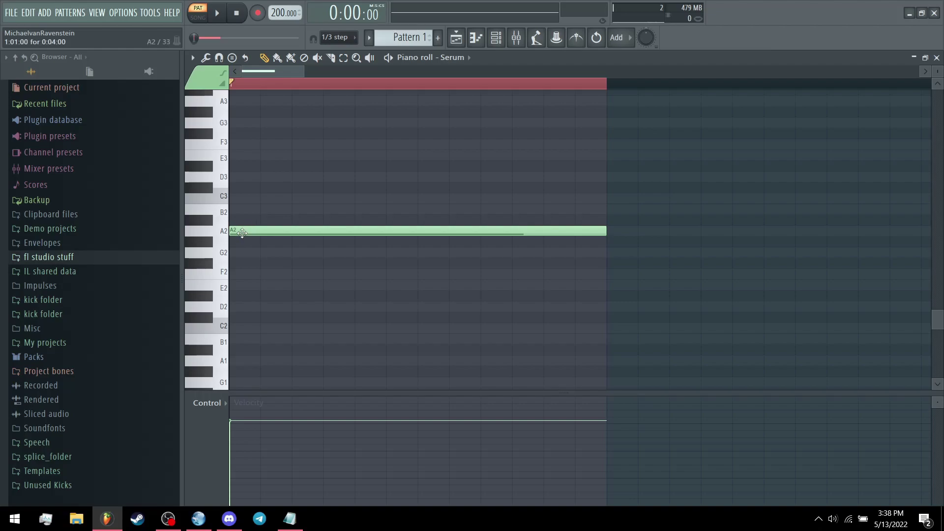
drag(246, 230, 248, 223)
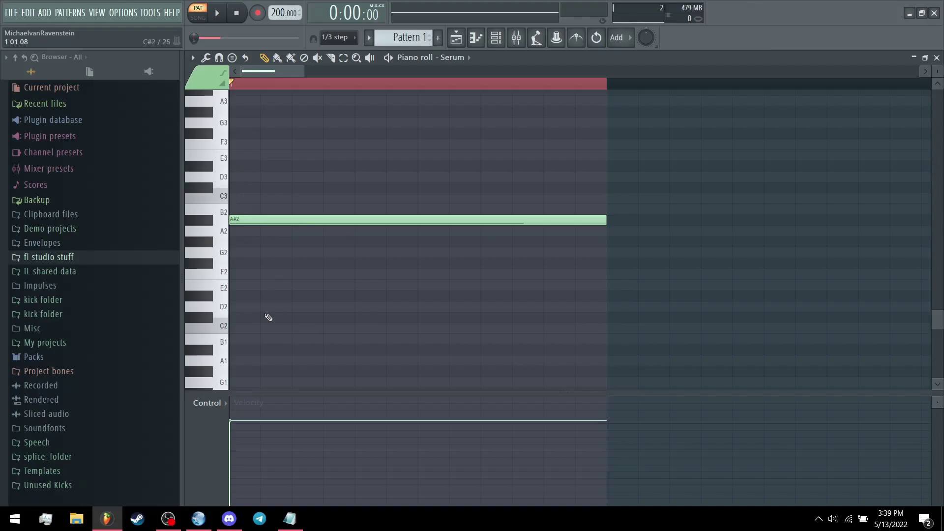
key(ctrl+z)
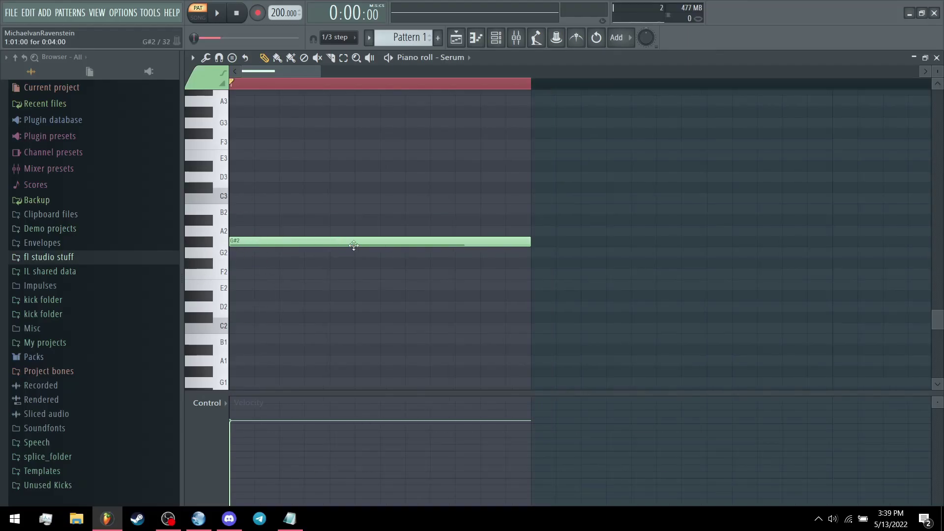
Step: Open the Serum channel's detailed settings and bring up the mixer at Insert 1
click(496, 37)
click(276, 107)
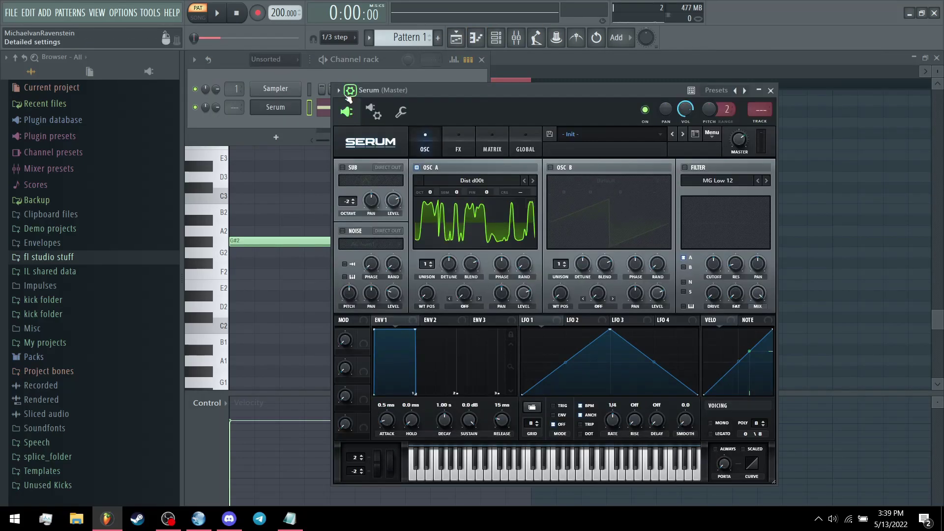
key(F9)
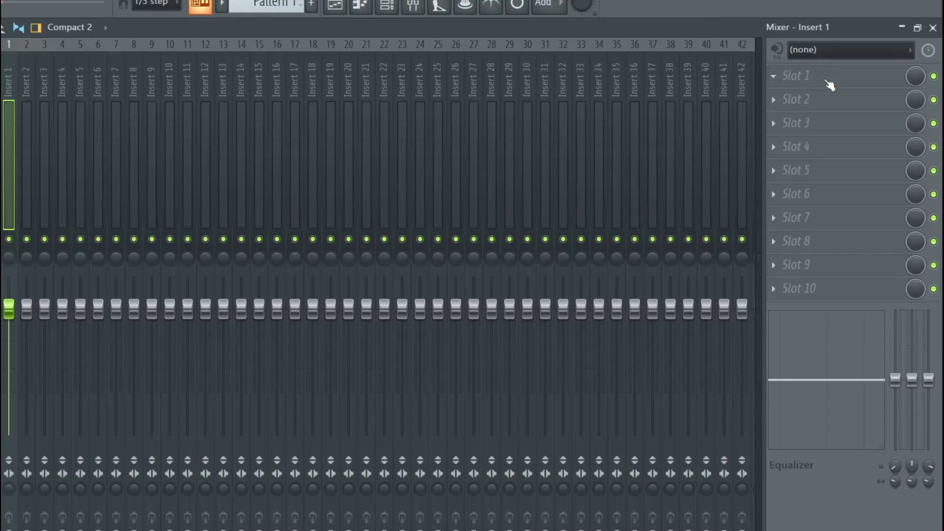
Step: Load Fruity Reeverb 2 into effect slot 1 of Insert 1 and adjust the reverb's wet level
click(836, 94)
mouse_move(820, 109)
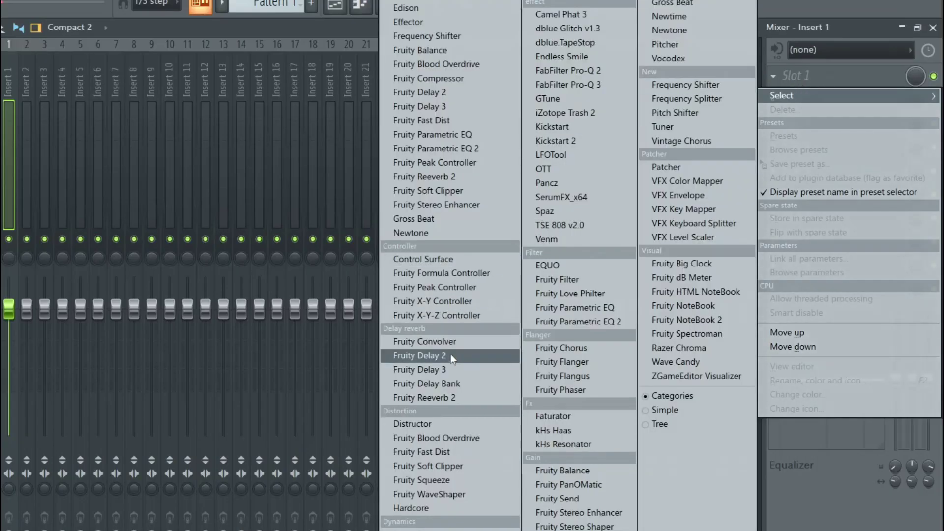
click(424, 397)
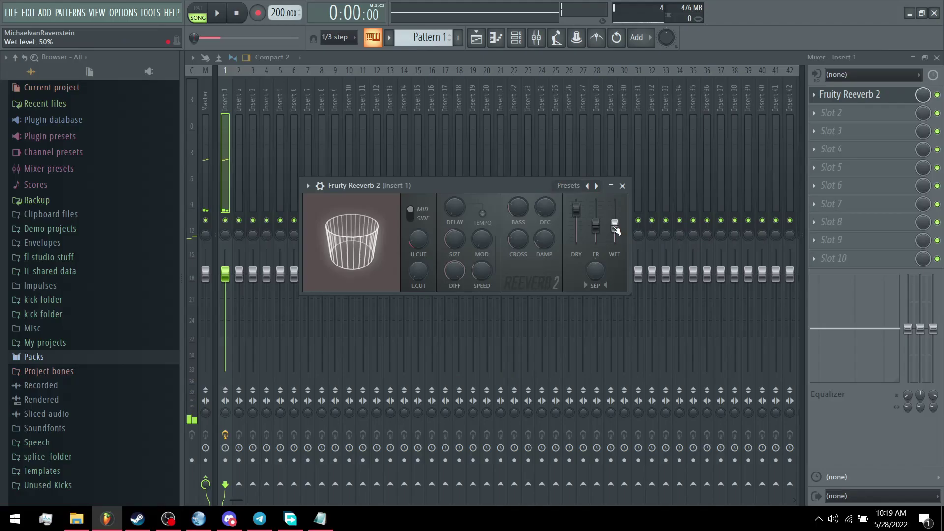
drag(614, 226, 594, 233)
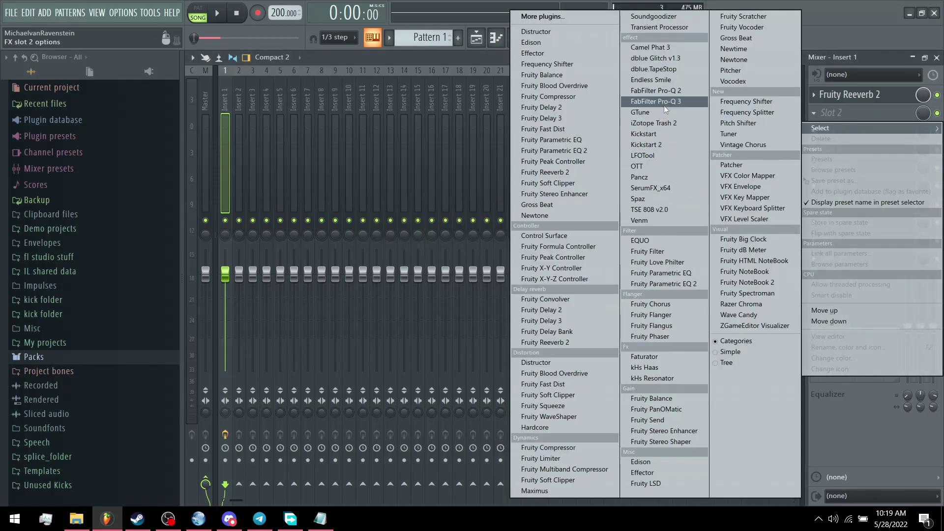
Step: Load FabFilter Pro-Q 3 into slot 2 and add a Low Cut band at about 316 Hz
click(664, 105)
drag(451, 273, 451, 290)
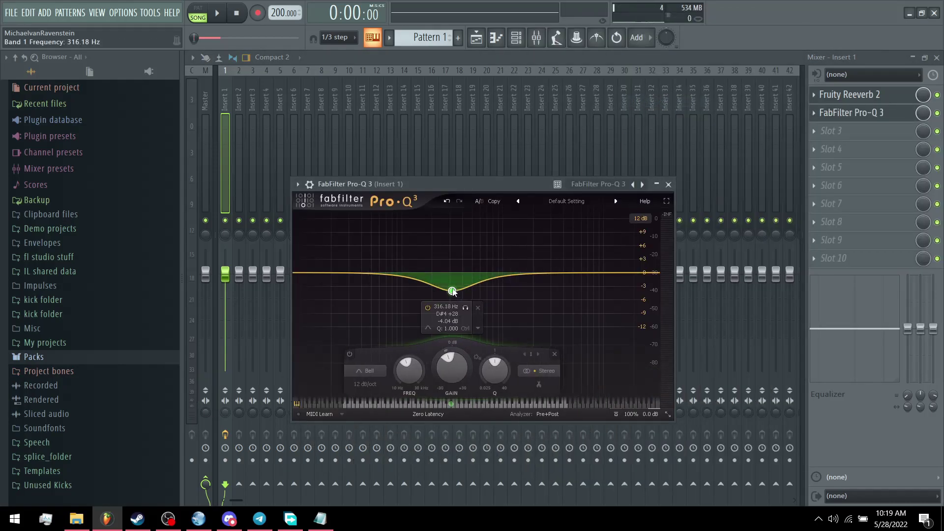
right_click(451, 290)
mouse_move(484, 339)
click(572, 359)
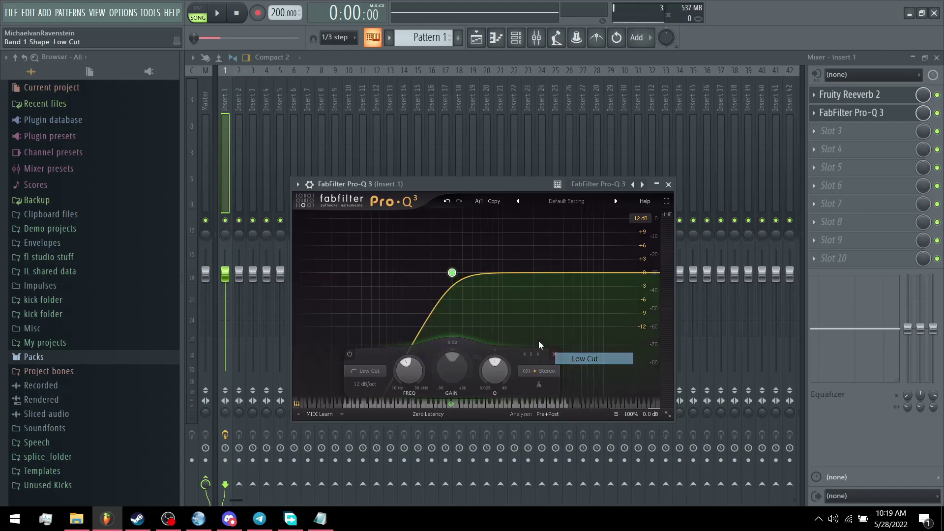
Step: Restrict the Pro-Q 3 low-cut band to the Side signal
click(548, 375)
click(547, 366)
click(546, 366)
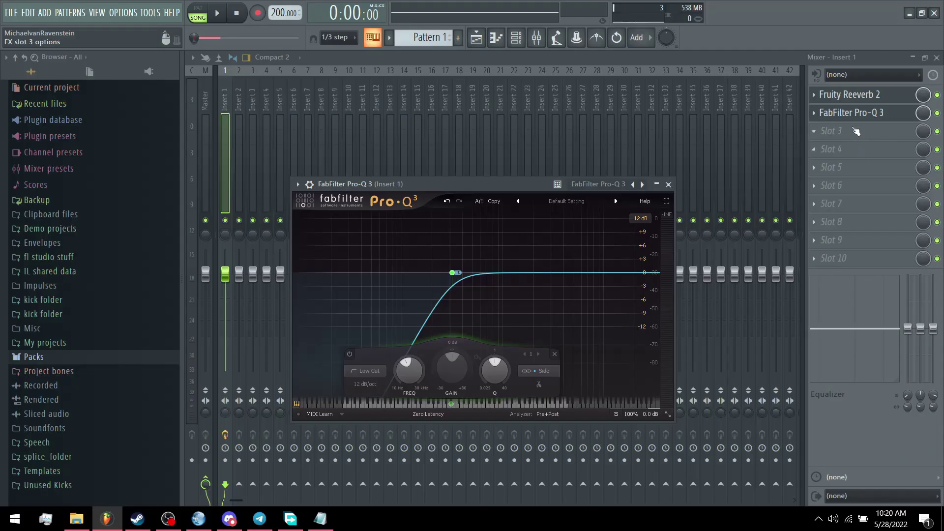
Step: Load Fruity Parametric EQ 2 into slot 3 and boost band 4 in the mids
click(856, 131)
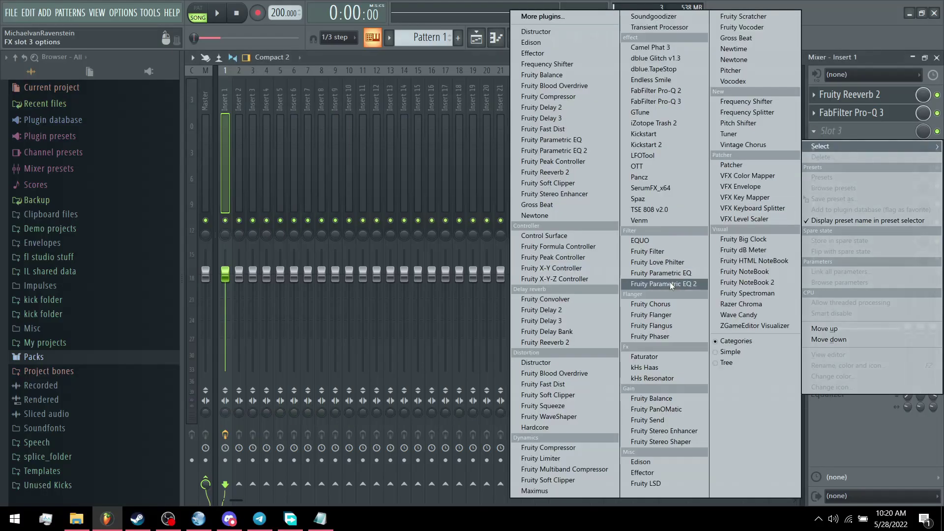
click(632, 278)
drag(474, 231, 605, 181)
drag(539, 283, 541, 247)
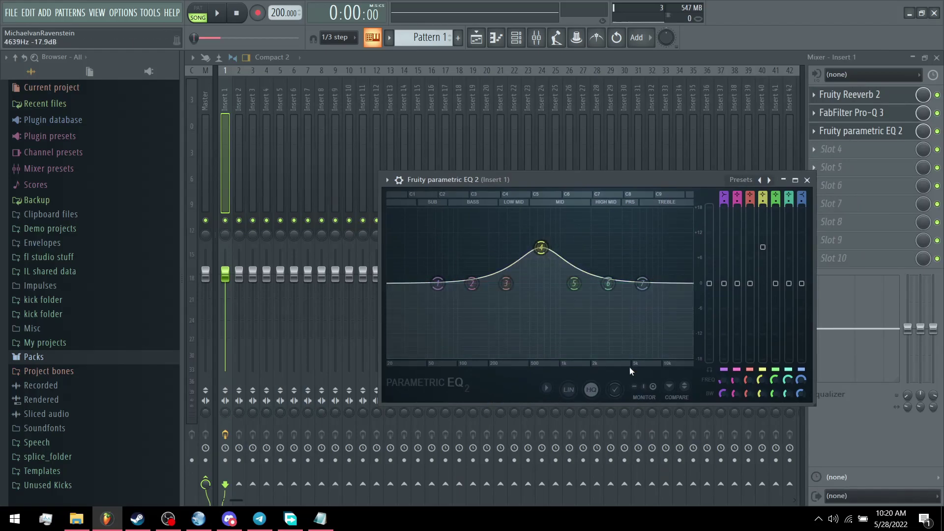
Step: Try changing band 7's filter shape and moving it to a lower frequency with more gain
drag(642, 283, 640, 269)
drag(802, 198, 802, 212)
drag(641, 269, 592, 241)
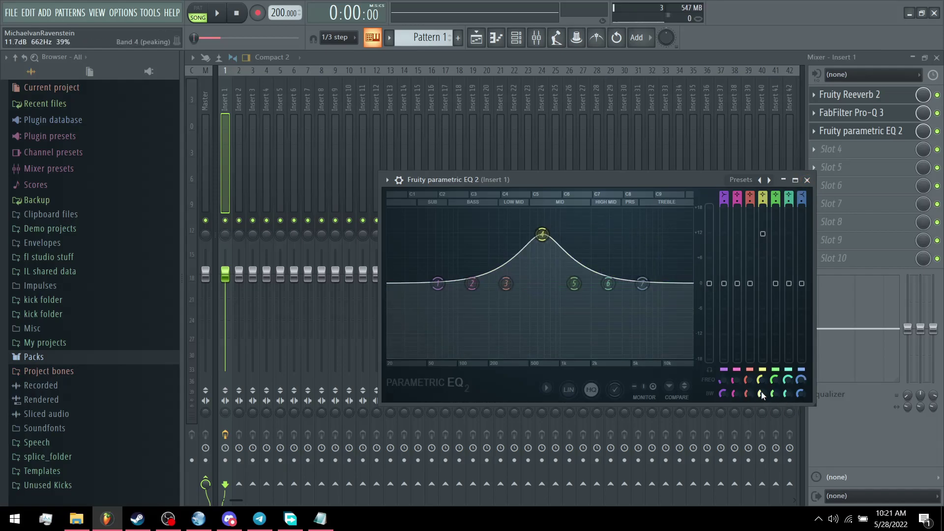
Step: Narrow band 4 into a sharp, stronger peak in the mids and check the sustained note's pitch in the piano roll
drag(761, 393, 761, 423)
drag(542, 236, 524, 218)
click(497, 36)
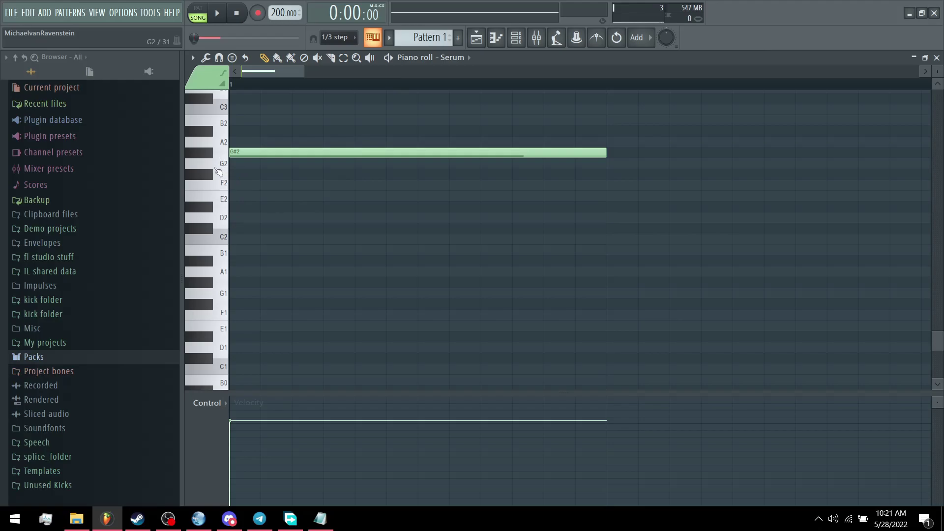
click(537, 38)
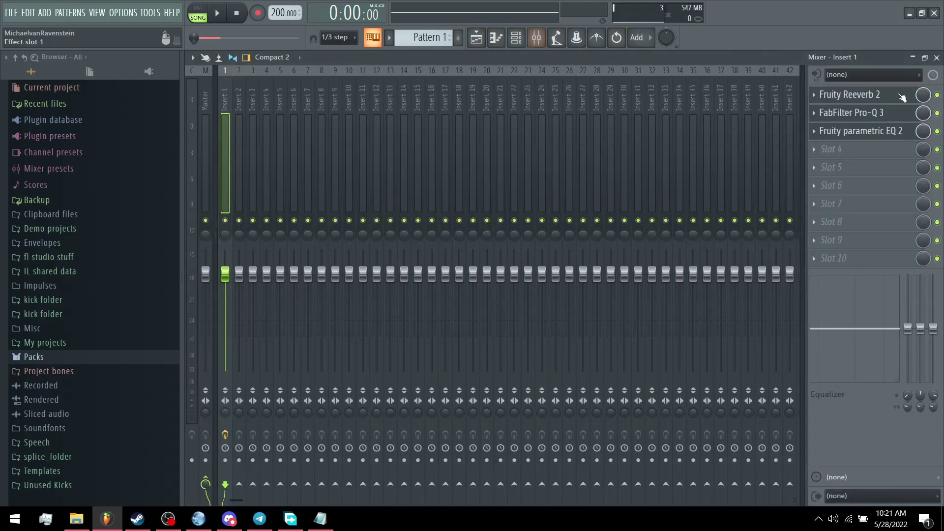
Step: Tune band 4 of the slot 3 EQ to the G#5 key at 830.6 Hz and raise its gain to 18 dB
click(877, 130)
right_click(525, 221)
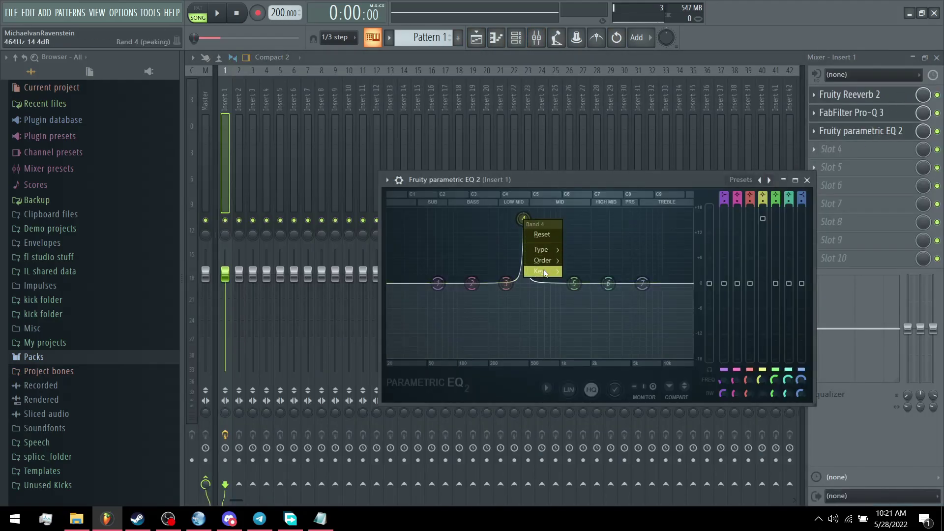
mouse_move(545, 273)
mouse_move(578, 392)
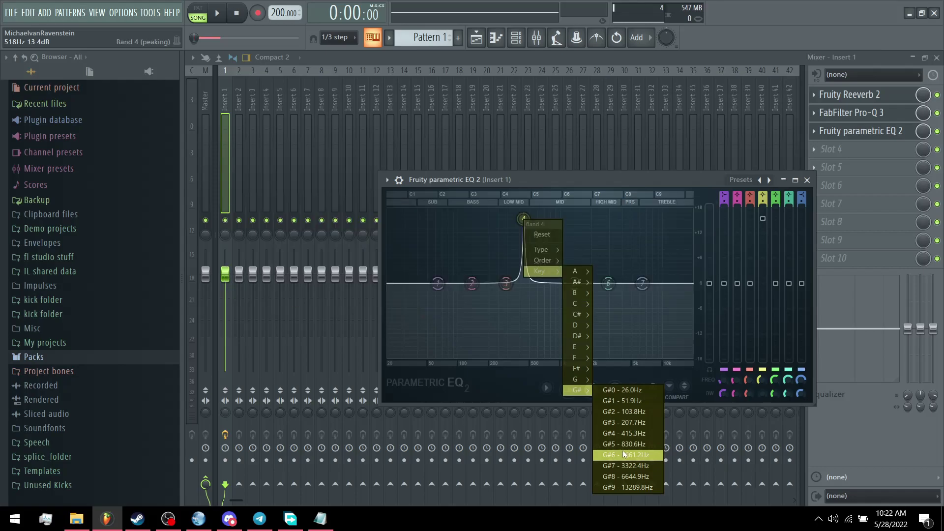
click(636, 448)
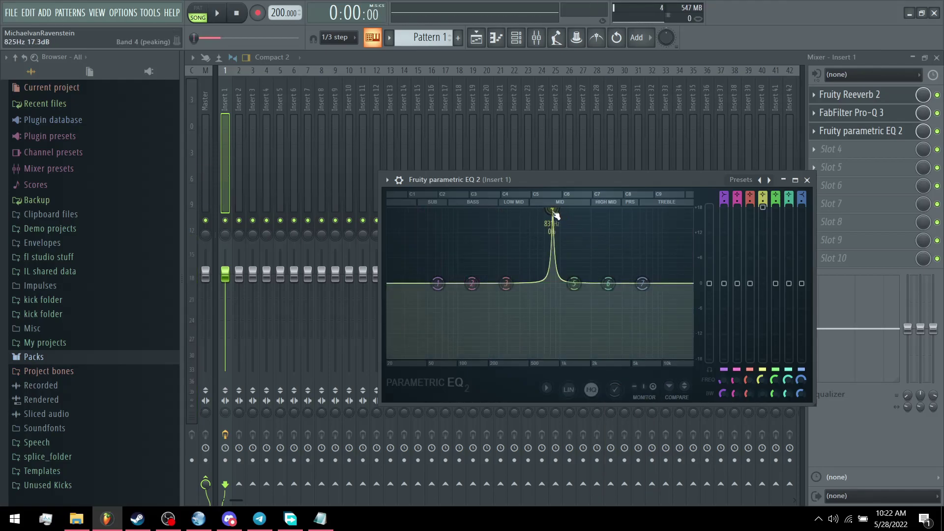
drag(555, 214, 554, 204)
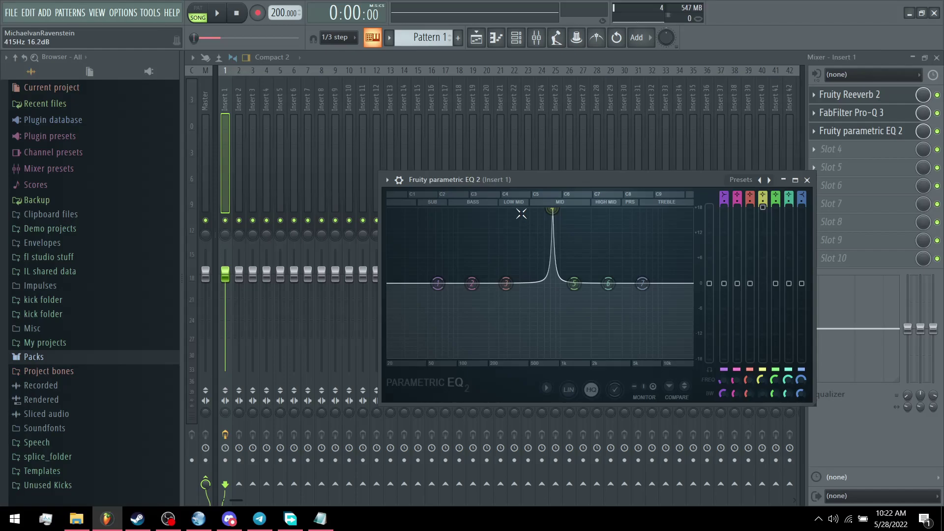
Step: Boost band 5 to 18 dB over band 4's peak, narrow its bandwidth, and set band 4 to 18 dB again
drag(574, 283, 552, 224)
key(space)
key(space)
scroll(552, 210, up, 5)
scroll(552, 210, down, 2)
scroll(552, 210, up, 2)
scroll(670, 270, down, 3)
key(space)
scroll(763, 229, up, 2)
key(space)
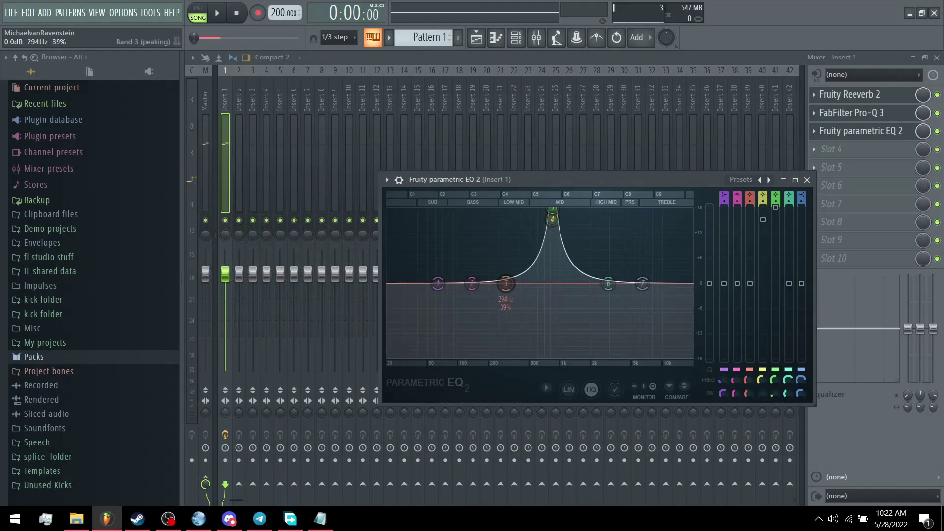
drag(762, 220, 762, 207)
Step: Boost band 3 to about 14 dB near 192 Hz and narrow its bandwidth to 0%
drag(506, 283, 483, 210)
drag(747, 396, 747, 433)
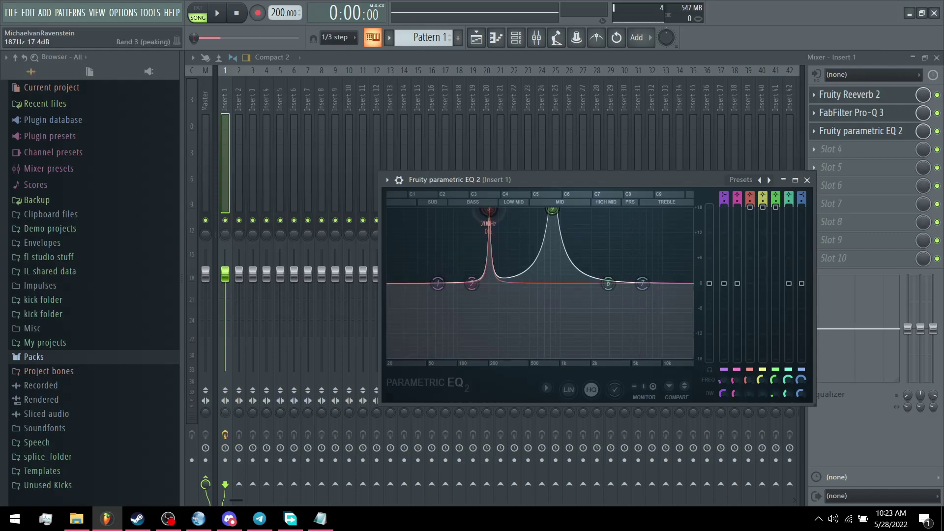
drag(490, 231, 545, 213)
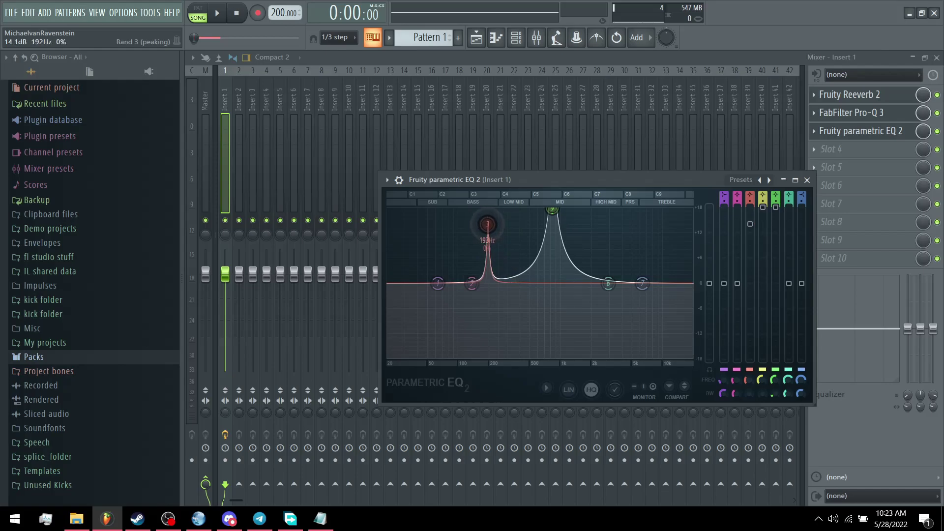
Step: Sweep band 3's narrow peak at 18 dB upward through the mids to beyond 6 kHz during playback
key(space)
drag(462, 210, 498, 209)
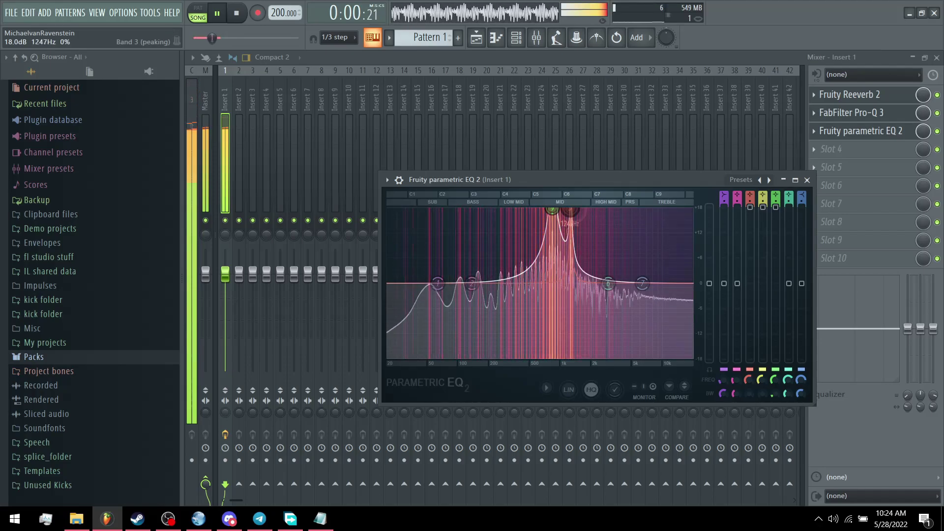
drag(580, 210, 641, 210)
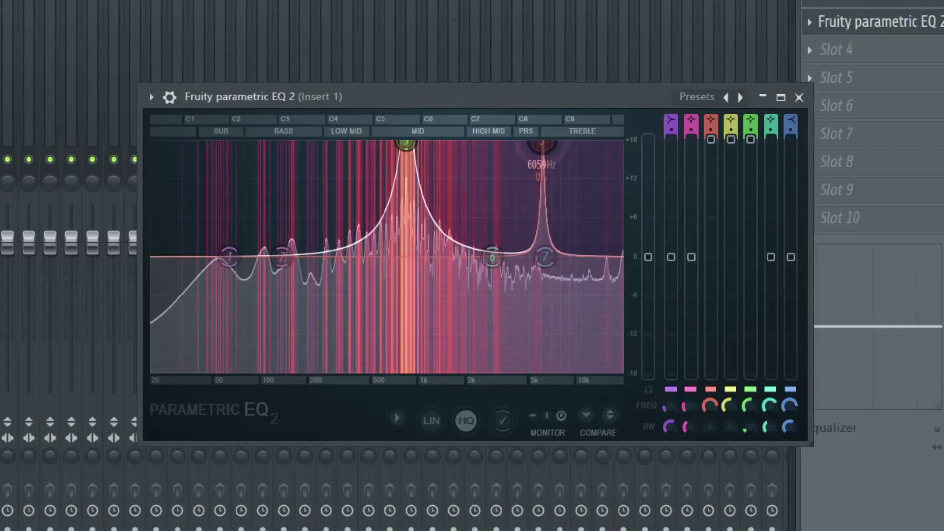
drag(542, 143, 573, 143)
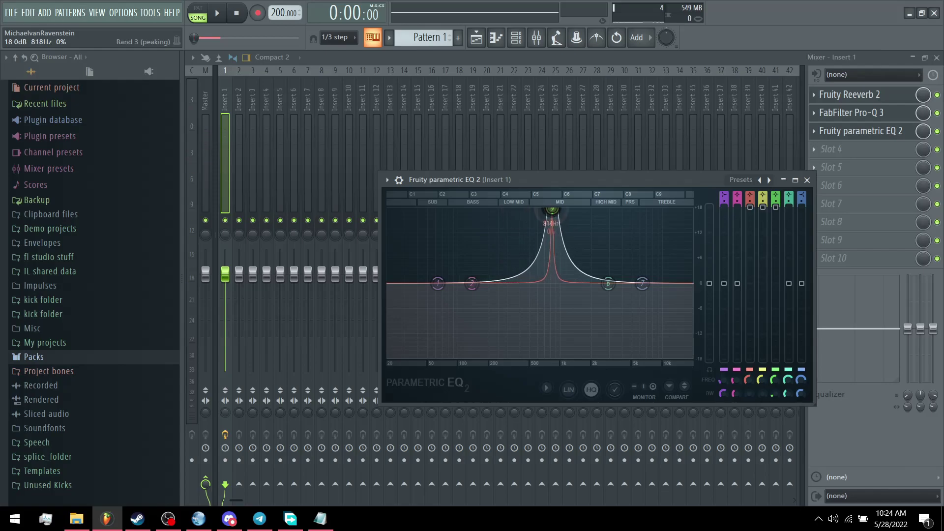
Step: Place band 3's narrow 18 dB peak at about 415 Hz and audition it
key(space)
drag(516, 210, 522, 210)
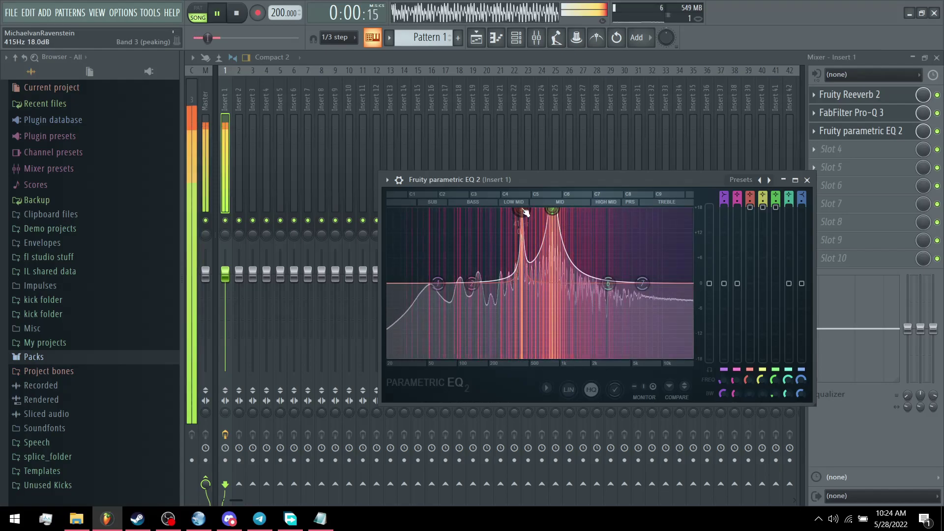
key(space)
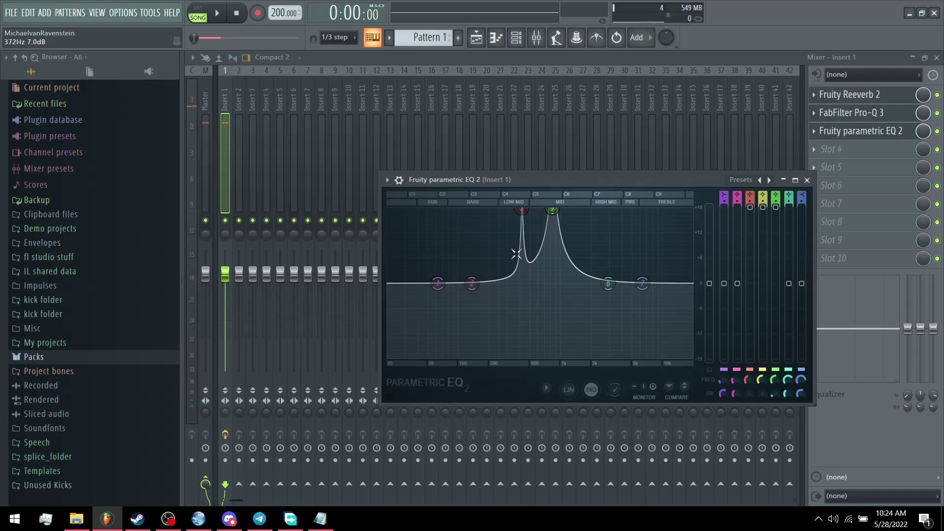
Step: Try band 3 at about 605 Hz and at the D4 key, and move it back to about 415 Hz
drag(521, 210, 537, 210)
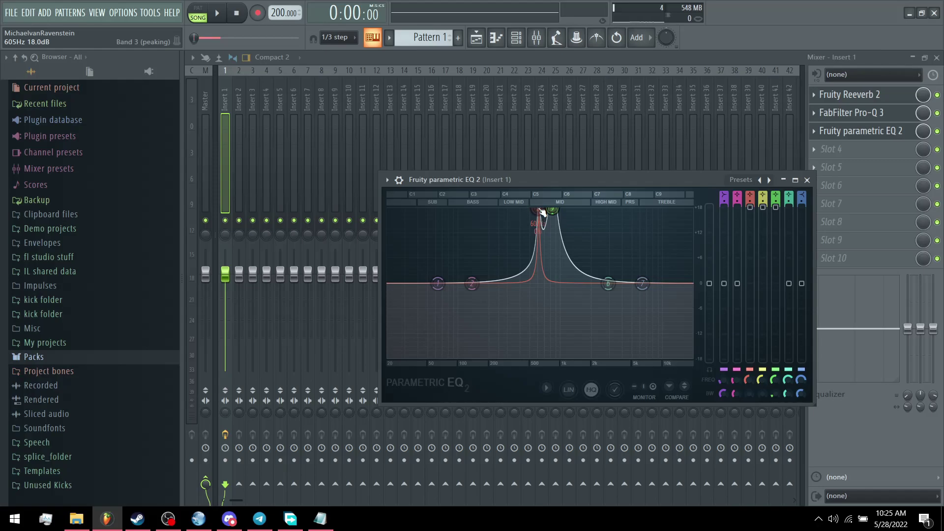
scroll(540, 212, up, 3)
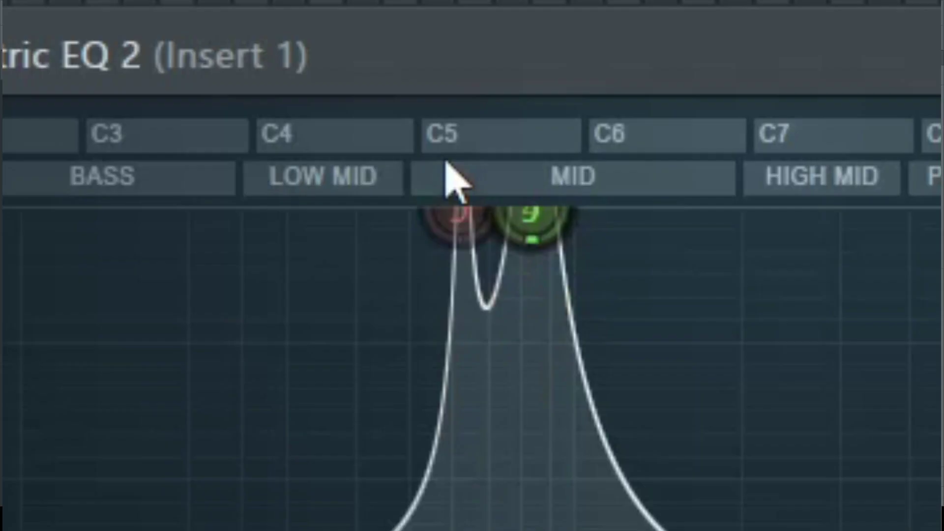
right_click(467, 239)
mouse_move(558, 260)
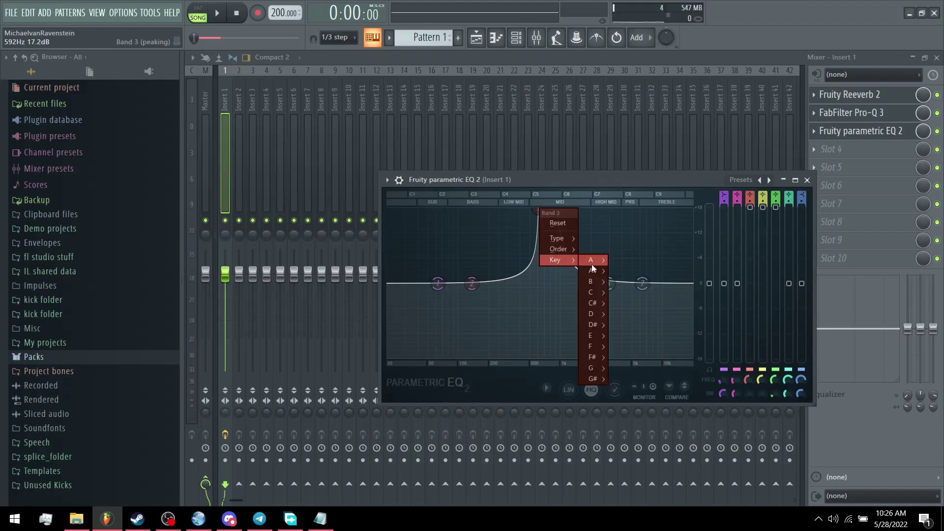
mouse_move(591, 356)
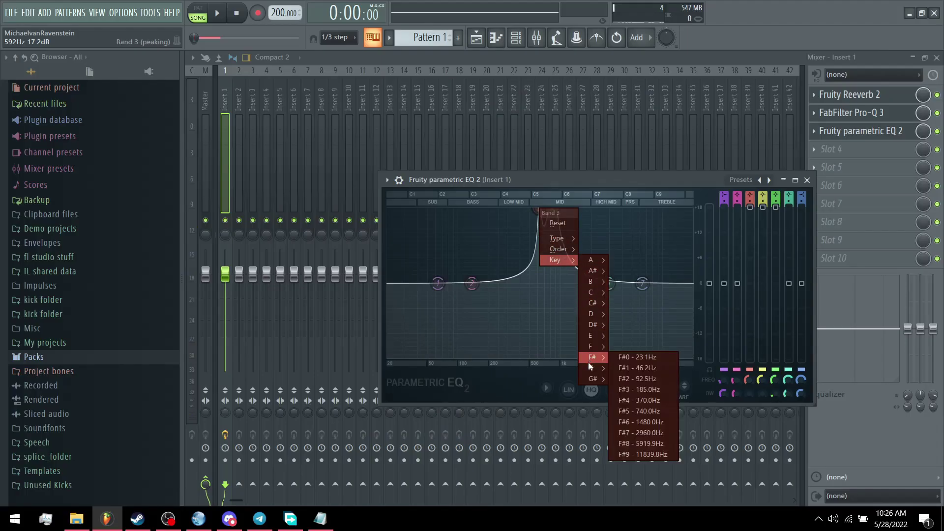
mouse_move(582, 318)
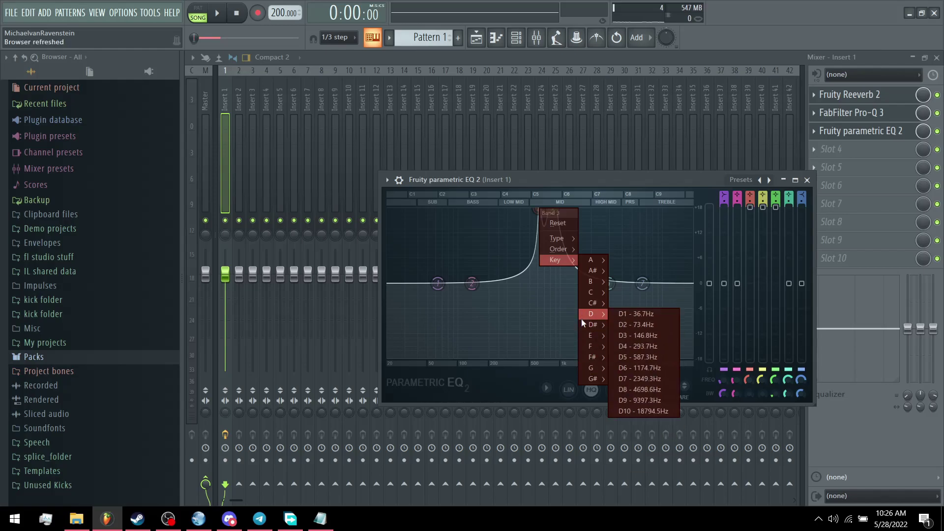
click(638, 346)
drag(501, 213, 522, 210)
scroll(521, 210, up, 3)
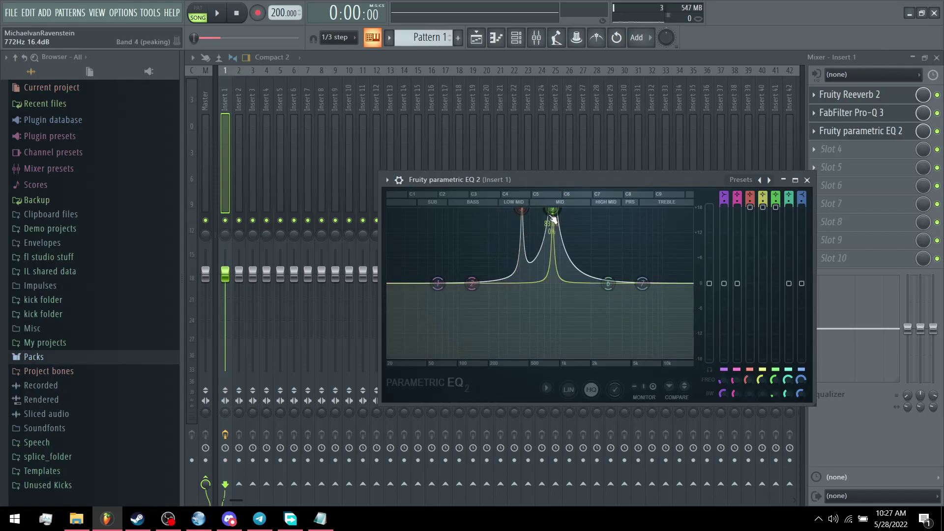
Step: Boost band 6 to 18 dB at about 625 Hz with 0% bandwidth and audition the peak
key(space)
scroll(522, 210, down, 2)
drag(608, 284, 540, 209)
scroll(539, 209, down, 5)
key(space)
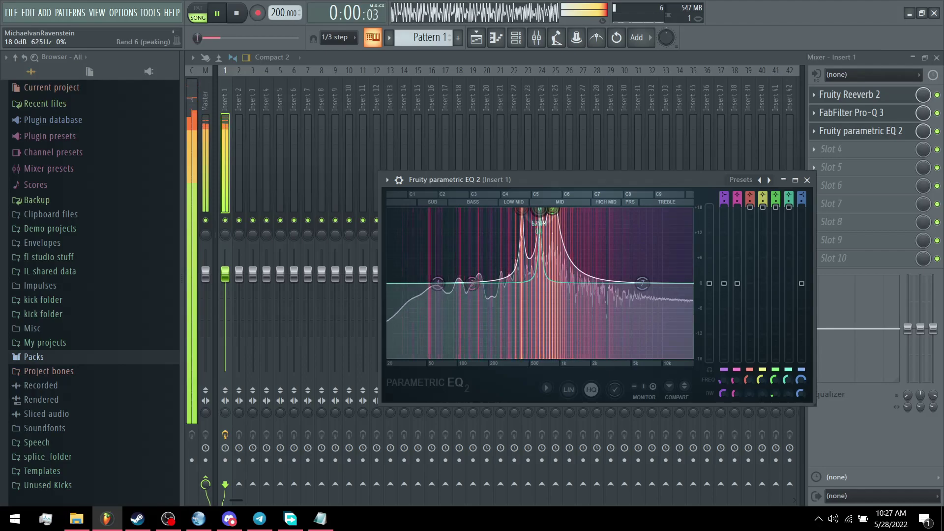
key(space)
Step: Load Fruity WaveShaper into slot 4 and bend its curve to the steepest, hardest distortion
drag(629, 180, 496, 127)
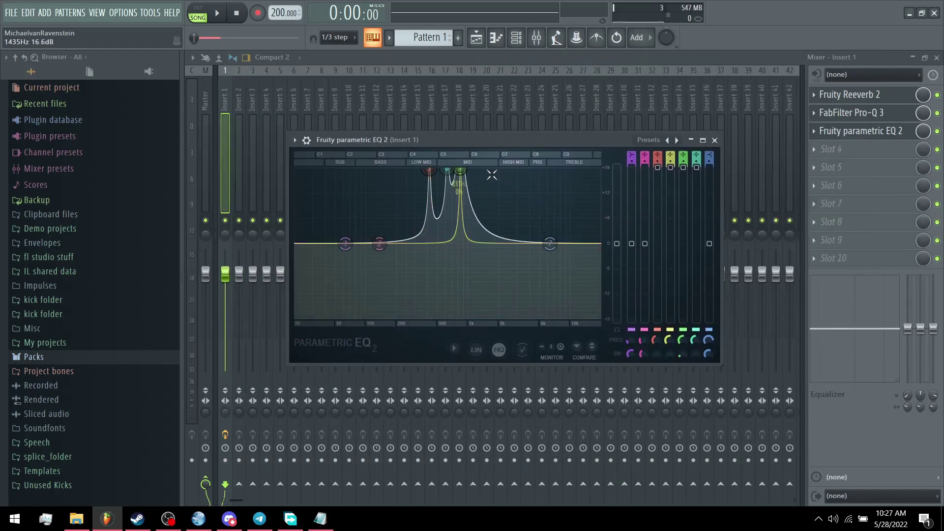
click(854, 149)
click(587, 416)
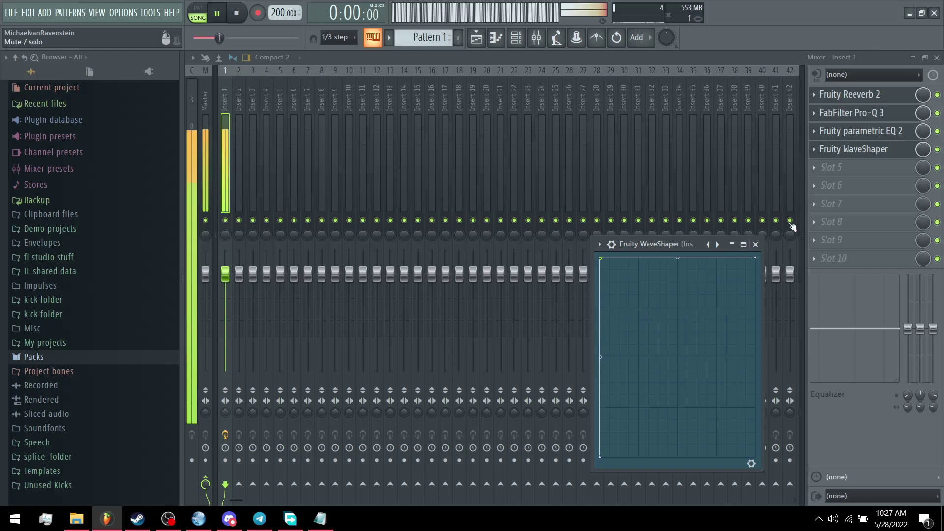
Step: Load a second Fruity Parametric EQ 2 into slot 5 and boost band 2 to about 18 dB near 52 Hz
click(847, 167)
click(691, 288)
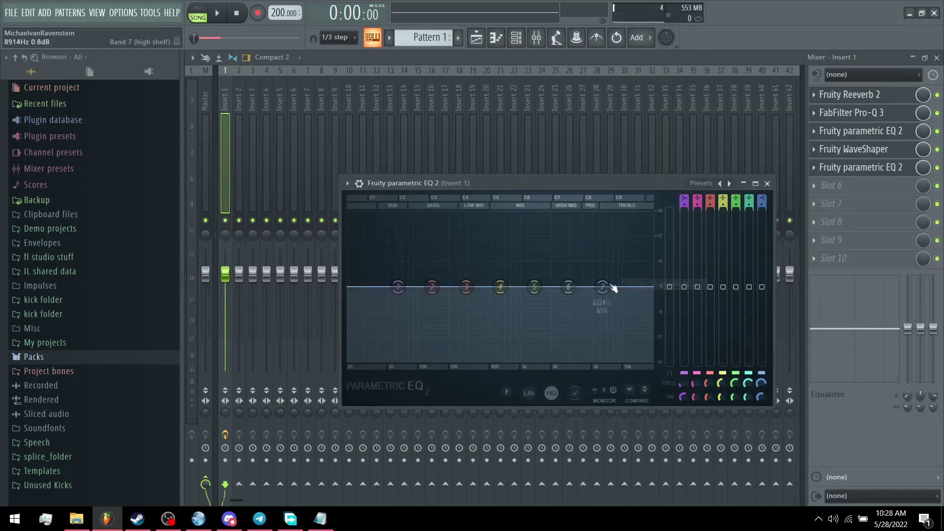
drag(447, 183, 513, 189)
drag(422, 292, 378, 220)
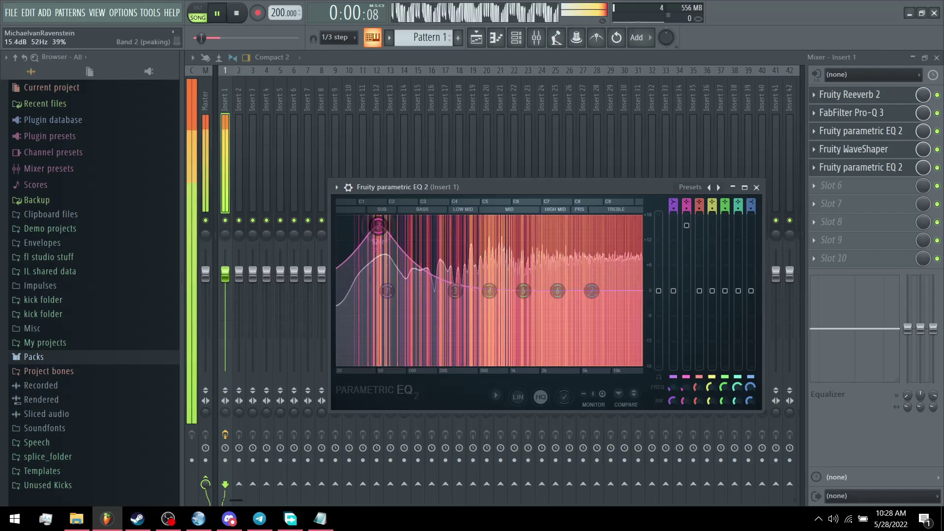
Step: Raise band 7's high shelf in the slot 5 EQ to about 6 dB and audition it
drag(592, 291, 604, 265)
key(space)
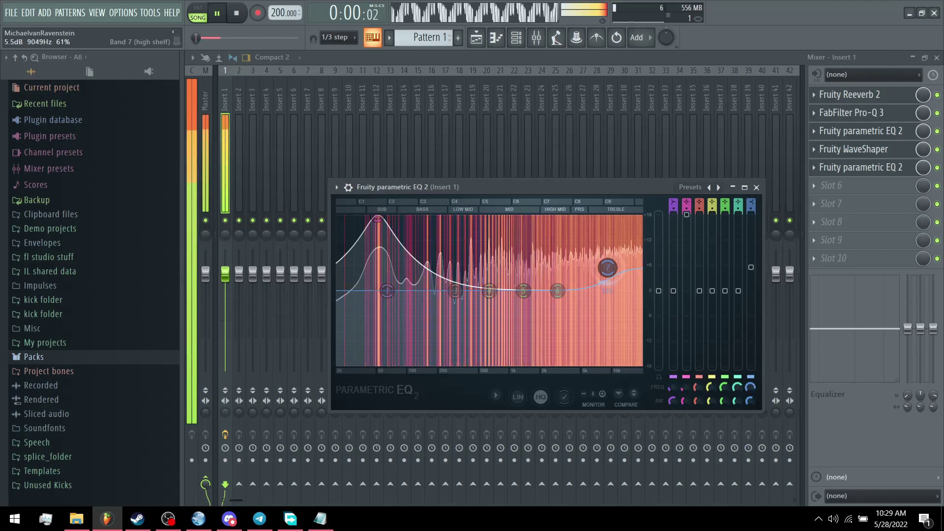
key(space)
Step: Cut band 3 by about 14 dB just above 200 Hz and narrow its bandwidth to about 31%
drag(453, 293, 445, 364)
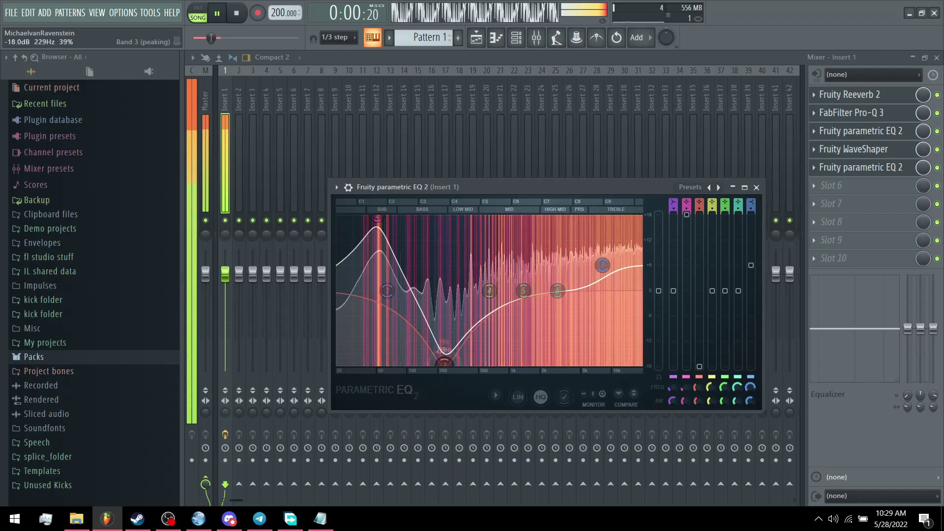
key(space)
mouse_move(430, 339)
mouse_down()
mouse_move(403, 340)
mouse_move(442, 348)
mouse_up()
key(space)
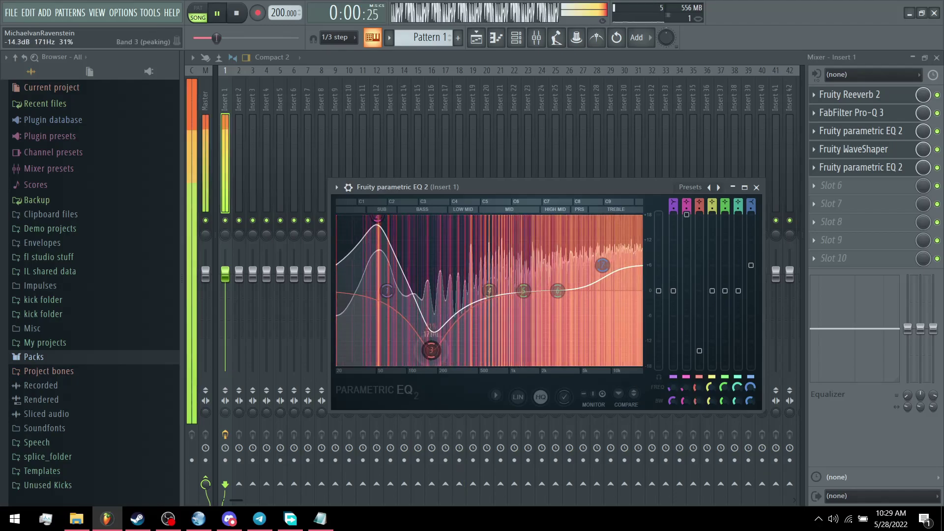
Step: Audition the sound and lower band 2 of the slot 5 EQ to about 42 Hz at 18 dB
key(space)
key(space)
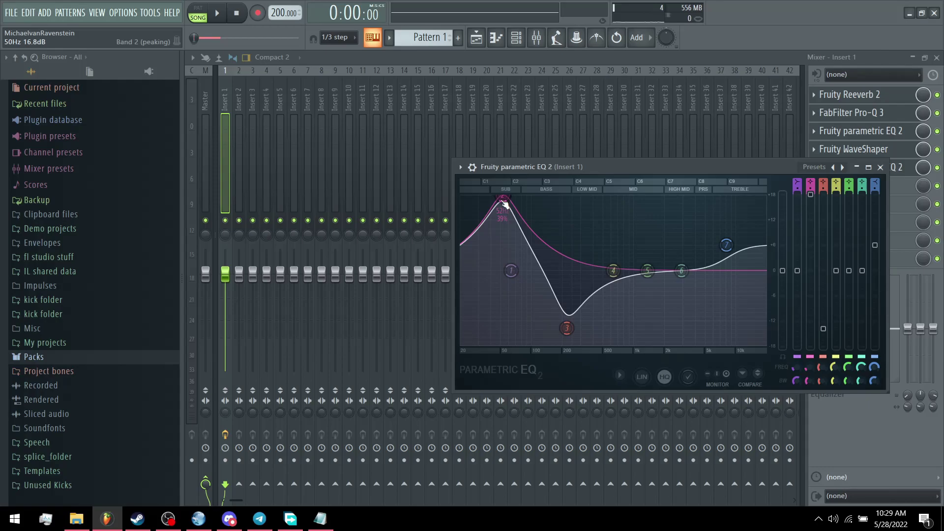
mouse_move(502, 198)
mouse_down()
mouse_move(492, 210)
mouse_move(495, 242)
mouse_move(503, 198)
mouse_move(492, 196)
mouse_up()
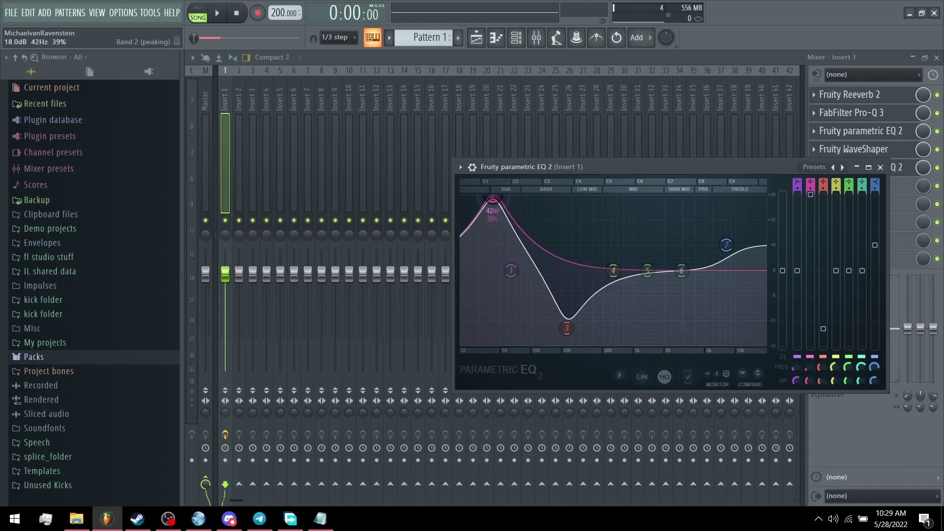
drag(537, 172, 463, 213)
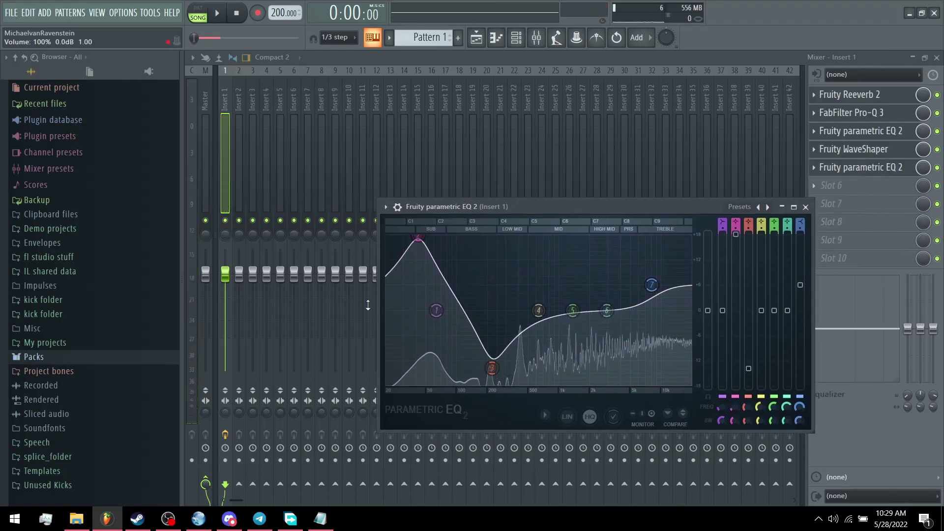
Step: In the slot 3 EQ, boost band 2 to about 14 dB near 50 Hz and audition the change
click(860, 130)
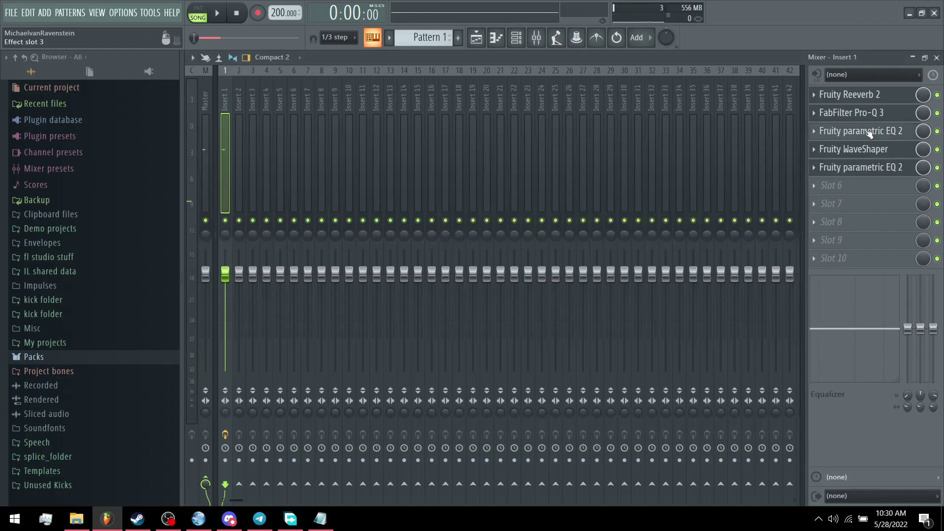
drag(379, 244, 336, 183)
key(space)
key(space)
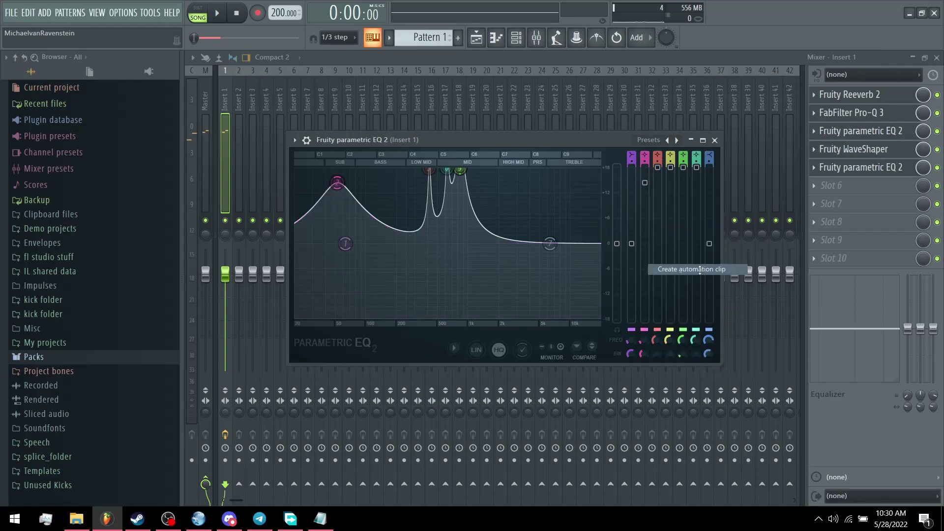
Step: Automate the slot 3 EQ's band 2 level in the playlist with an early curved rise and a slow, slight fall
click(481, 40)
drag(353, 102, 352, 116)
right_click(416, 104)
mouse_move(427, 105)
mouse_down()
mouse_move(446, 103)
mouse_move(416, 103)
mouse_up()
drag(728, 102, 730, 106)
key(space)
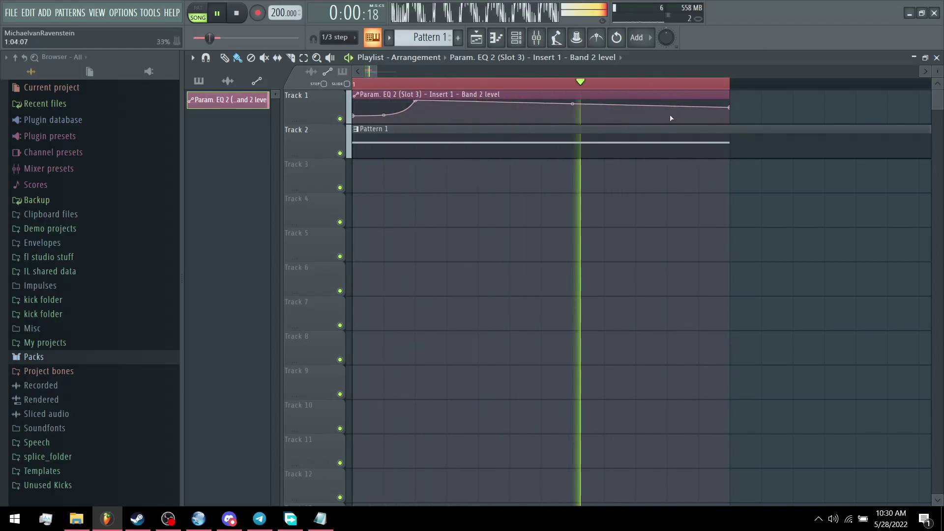
key(space)
Step: Load Fruity Soft Clipper into mixer slot 6 and raise its threshold to the maximum
key(F9)
click(841, 187)
click(568, 396)
drag(224, 160, 224, 123)
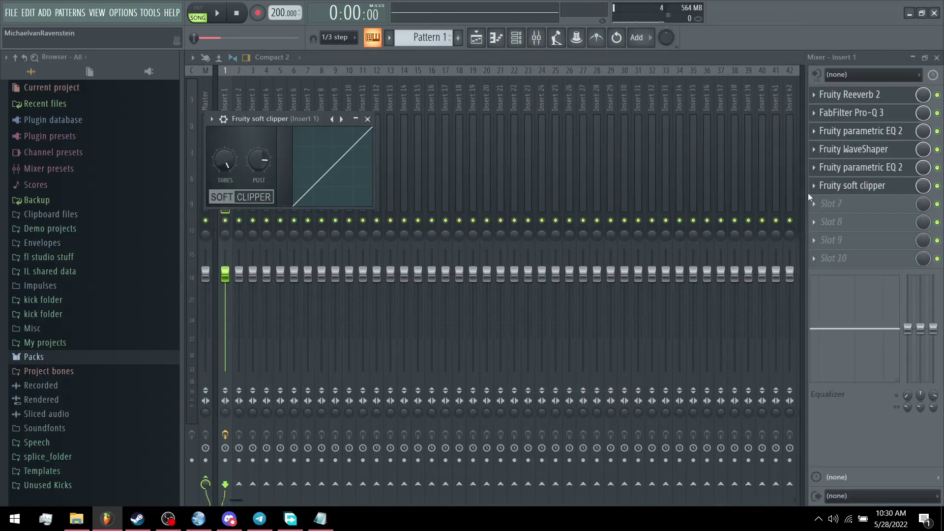
Step: Load Fruity Parametric EQ into mixer slot 7 and audition the sound
click(843, 203)
click(659, 273)
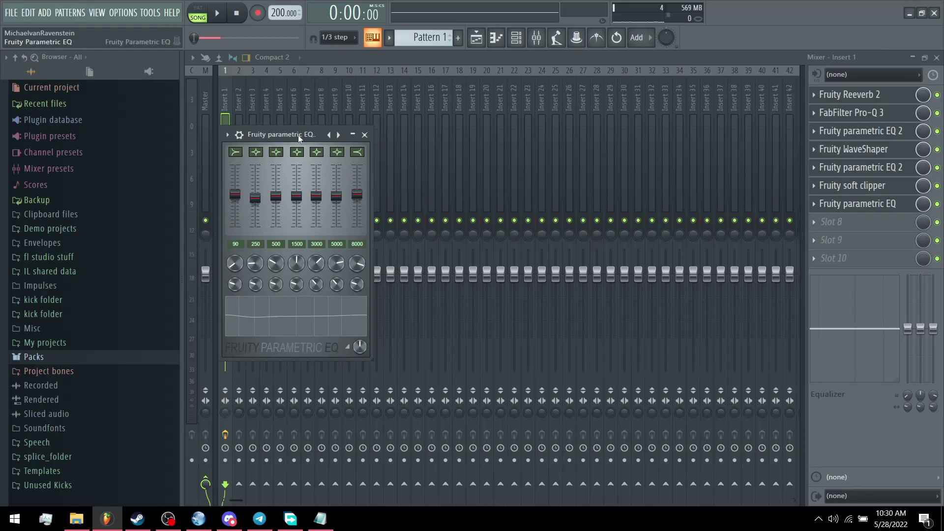
drag(472, 44, 567, 192)
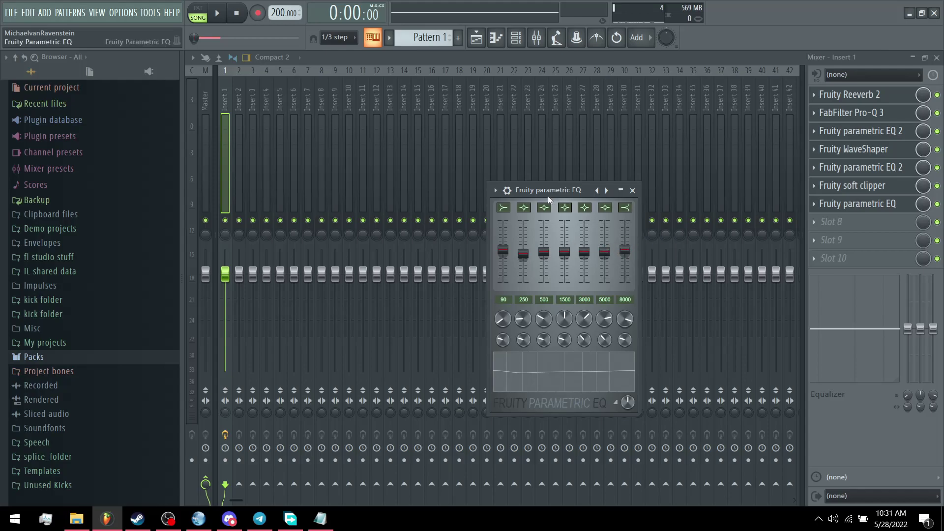
drag(548, 195, 532, 195)
key(space)
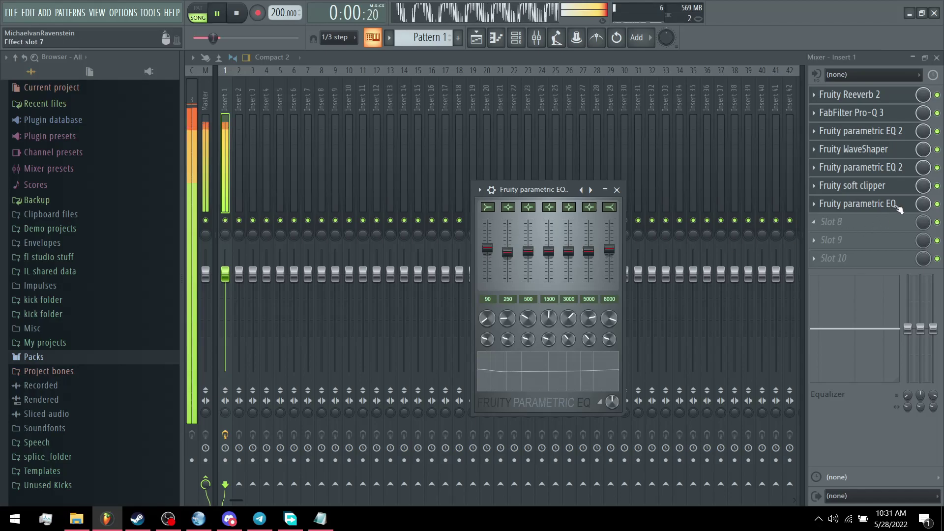
Step: Load Fruity Soft Clipper into mixer slot 8 with its threshold at maximum and audition the effect chain
click(875, 221)
click(586, 388)
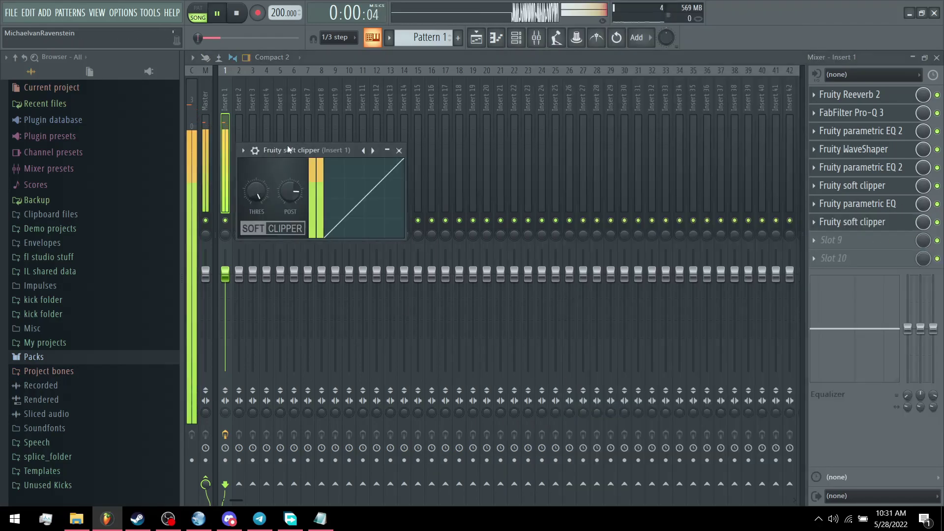
key(space)
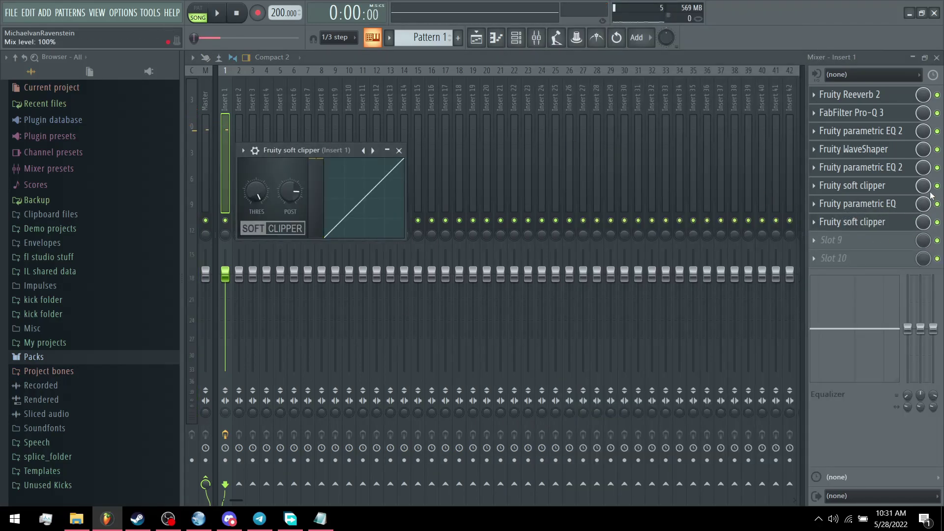
key(space)
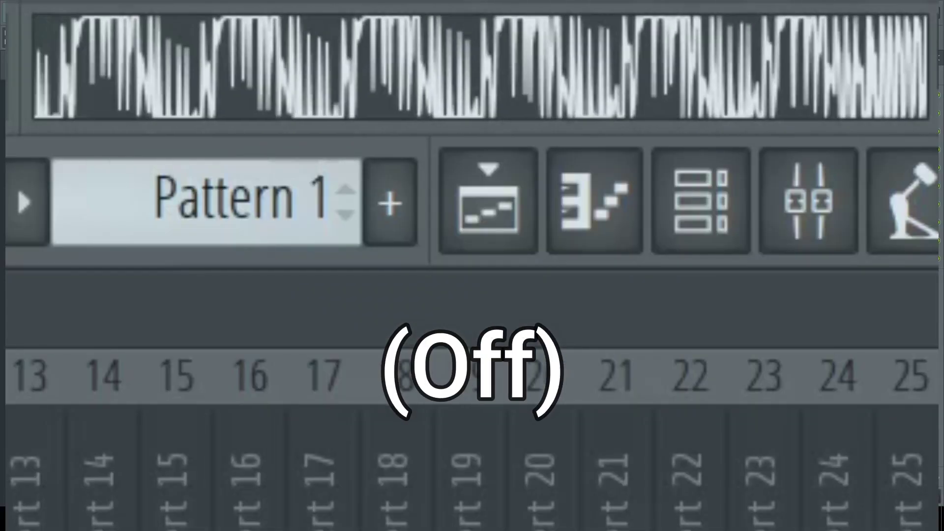
key(space)
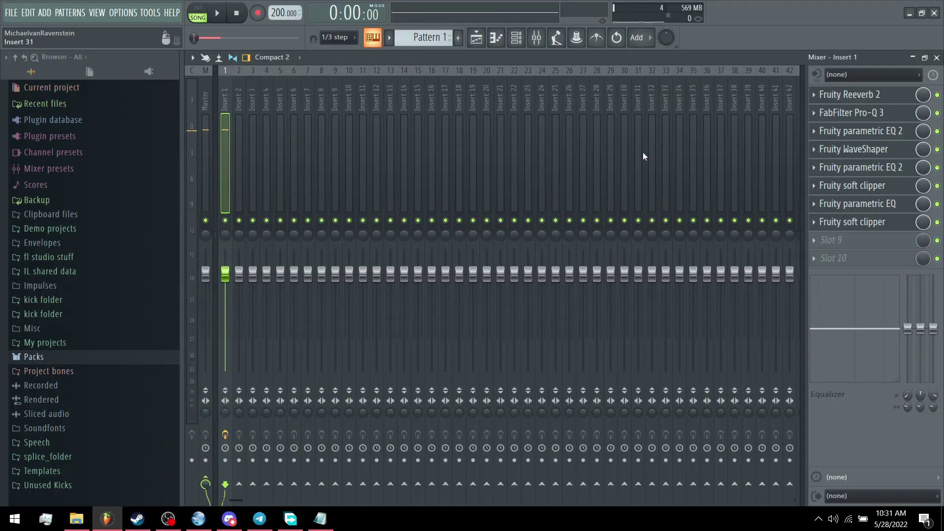
Step: In the slot 3 EQ, widen band 6 and lower it to about 15 dB while auditioning the sound
mouse_move(468, 128)
mouse_down()
mouse_move(558, 88)
mouse_move(509, 58)
mouse_move(475, 103)
mouse_move(465, 146)
mouse_up()
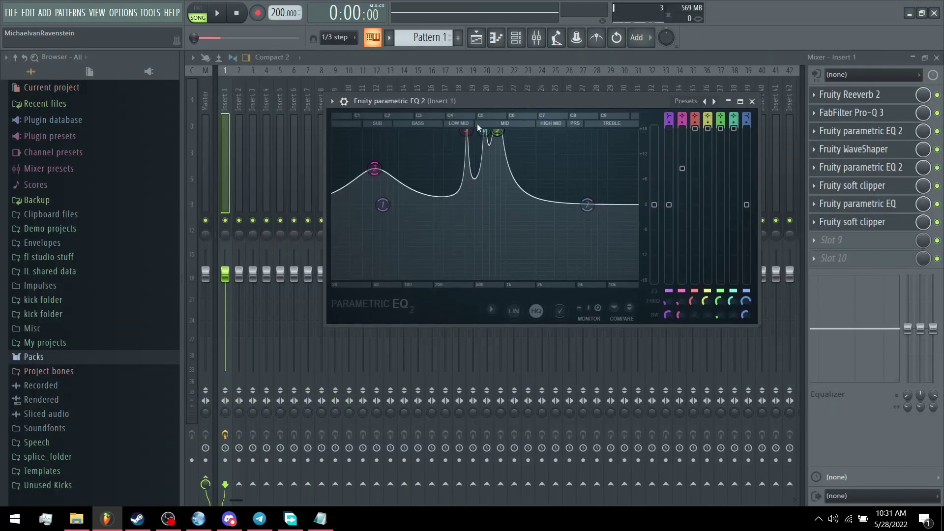
key(space)
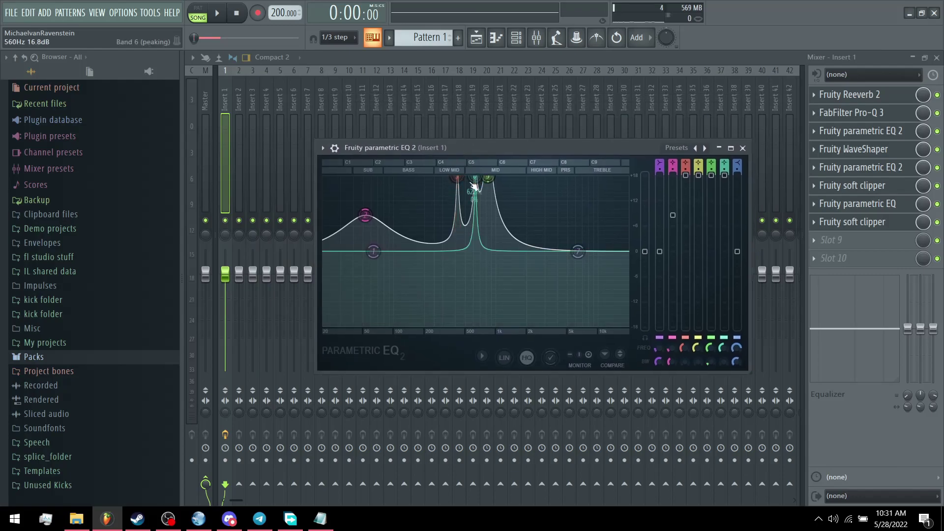
key(space)
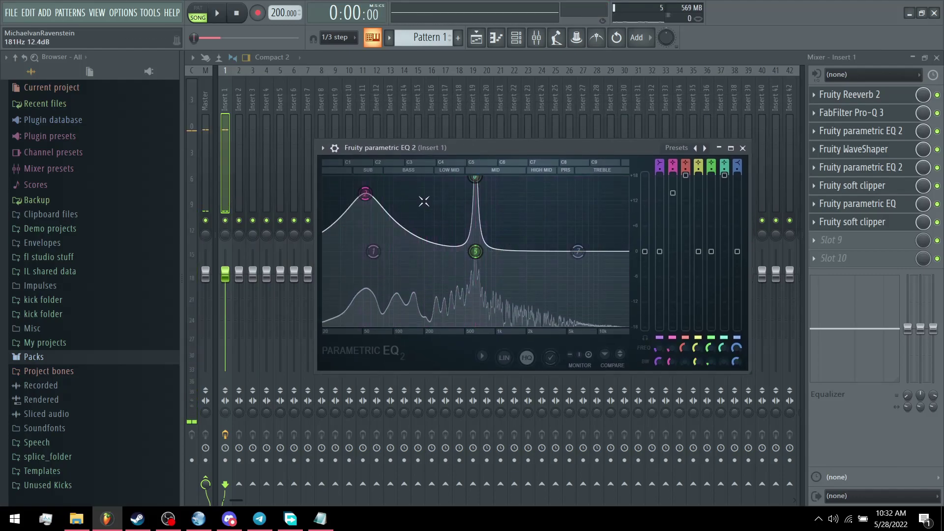
drag(719, 361, 719, 353)
mouse_move(727, 202)
mouse_down()
mouse_move(727, 225)
mouse_move(724, 215)
mouse_up()
key(space)
Step: Raise the slot 3 EQ's band 1 to about 9 dB, try a band 4 cut near 180 Hz, and finish band 4 as a slight boost
drag(373, 251, 388, 213)
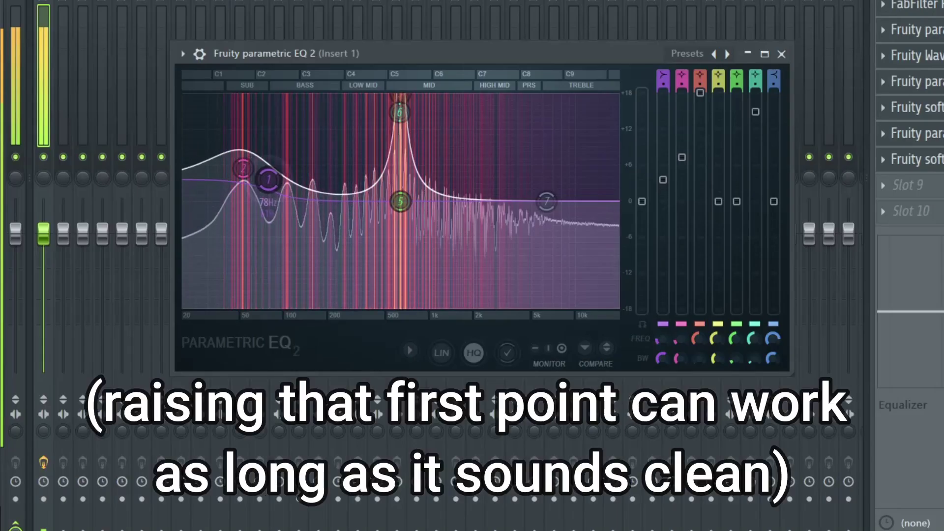
drag(275, 147, 275, 154)
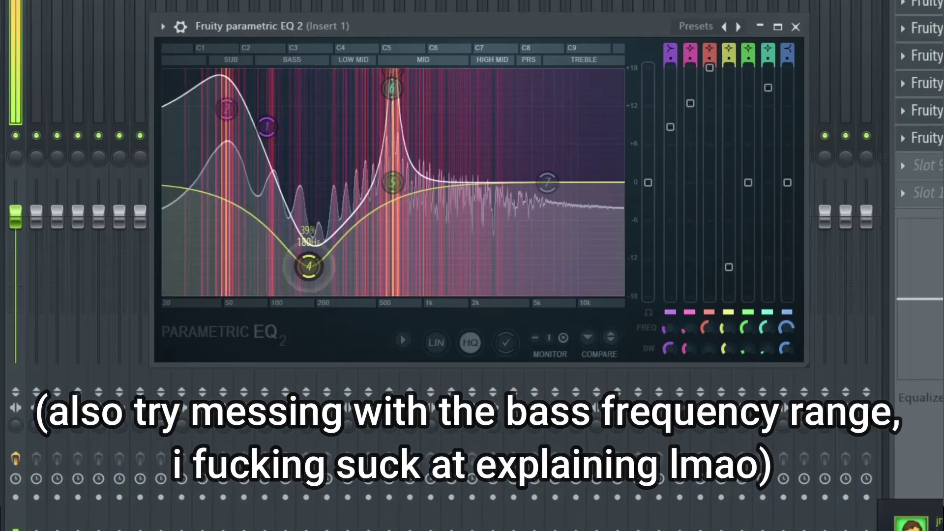
drag(320, 280, 297, 147)
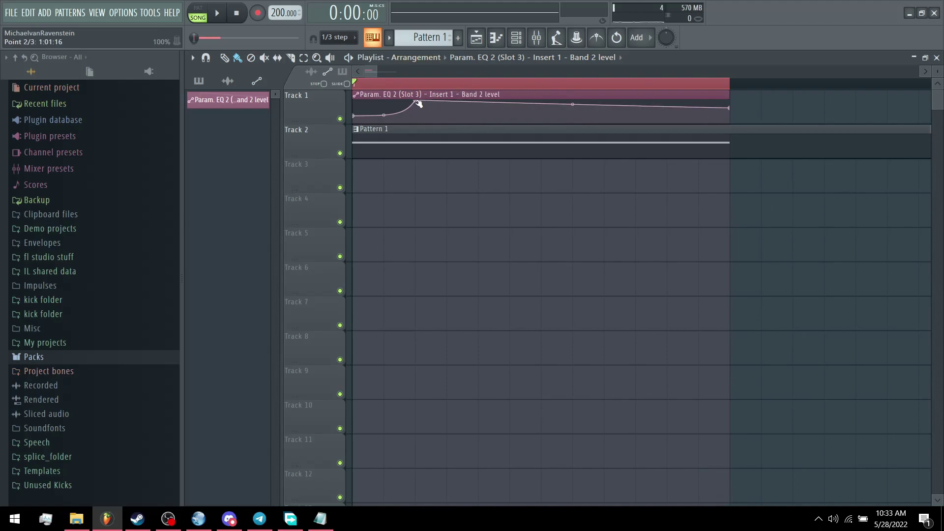
Step: Reshape the band 2 level automation with a quicker rise, a high plateau and a dip near mid-clip, deleting the surplus points
right_click(447, 109)
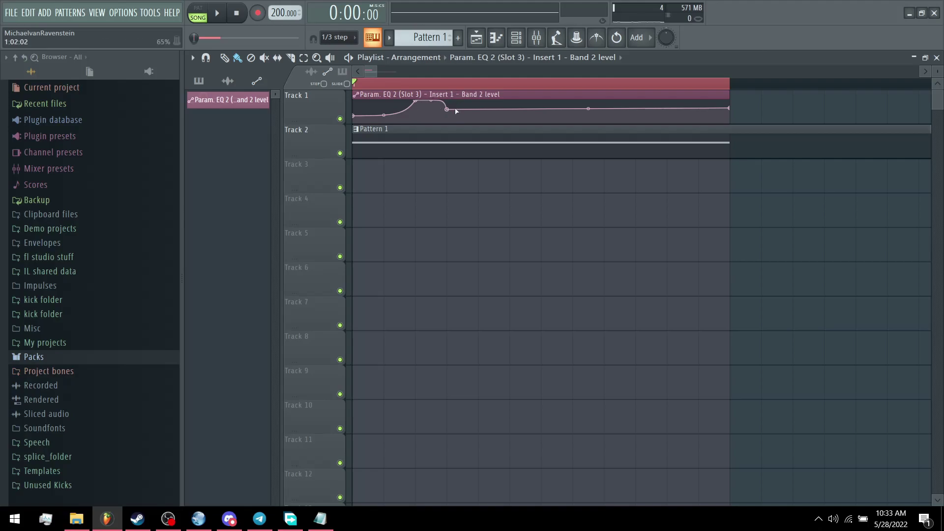
key(space)
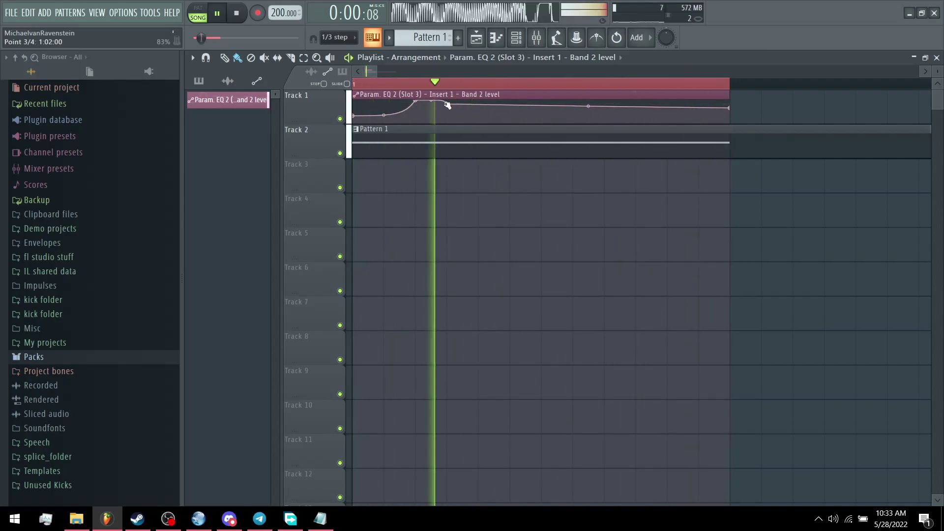
mouse_move(447, 105)
mouse_down()
mouse_move(459, 105)
mouse_move(414, 104)
mouse_move(438, 105)
mouse_up()
drag(493, 106, 533, 110)
right_click(417, 110)
click(429, 126)
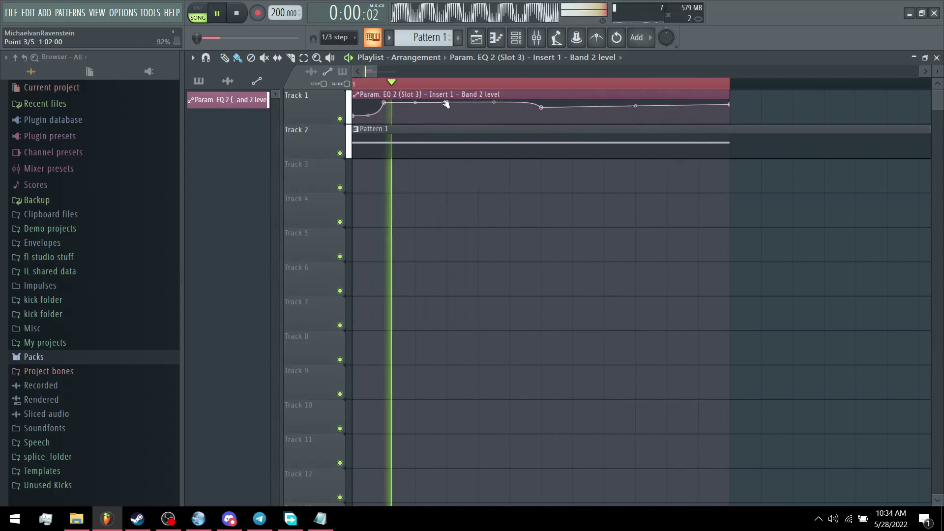
right_click(448, 103)
click(460, 115)
key(space)
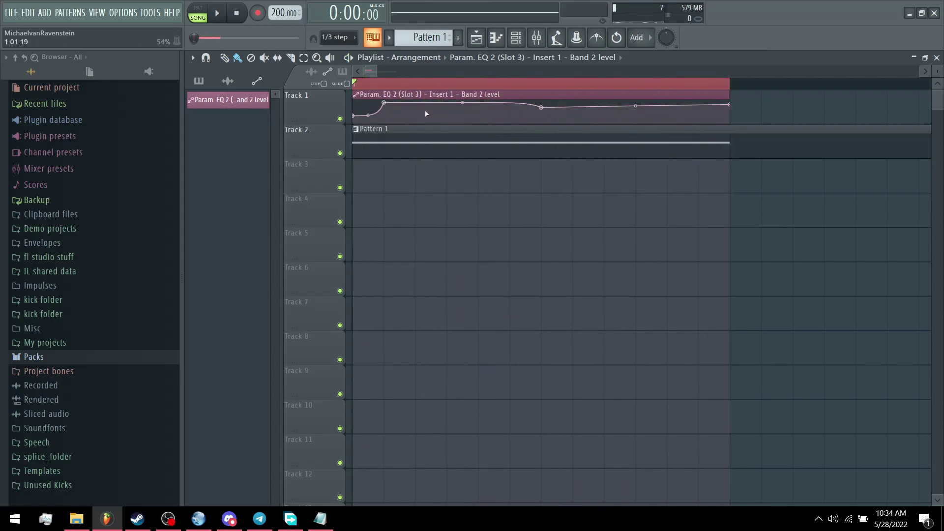
Step: Delete the automation point that forms the dip so the level falls steadily after the initial rise
scroll(379, 85, down, 4)
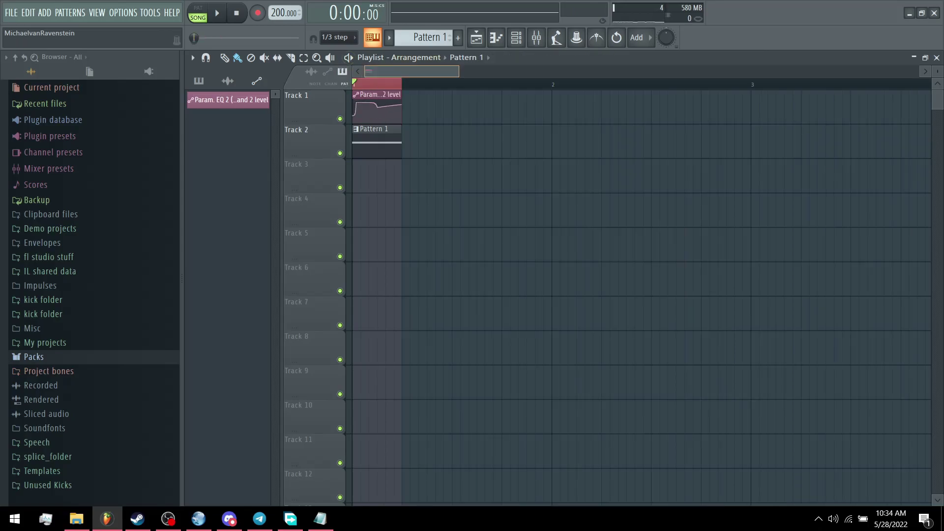
scroll(410, 108, up, 2)
right_click(410, 107)
click(429, 123)
Step: Select the automation and Pattern 1 clips and duplicate them back to back until they fill bar 1
scroll(443, 85, up, 1)
drag(353, 84, 495, 88)
scroll(449, 69, up, 3)
scroll(449, 139, up, 4)
scroll(526, 120, down, 1)
scroll(420, 100, down, 4)
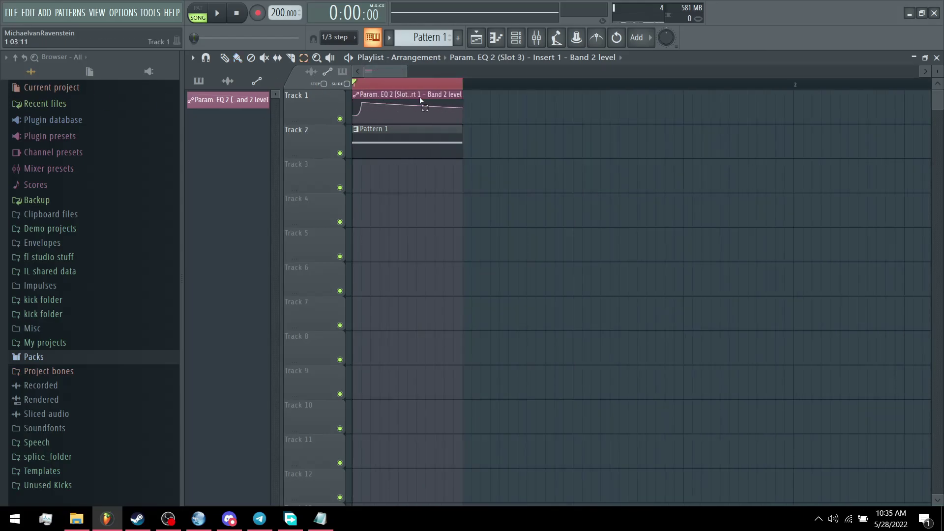
key(ctrl+b)
scroll(396, 73, down, 2)
key(ctrl+b)
scroll(405, 84, down, 3)
key(ctrl+b)
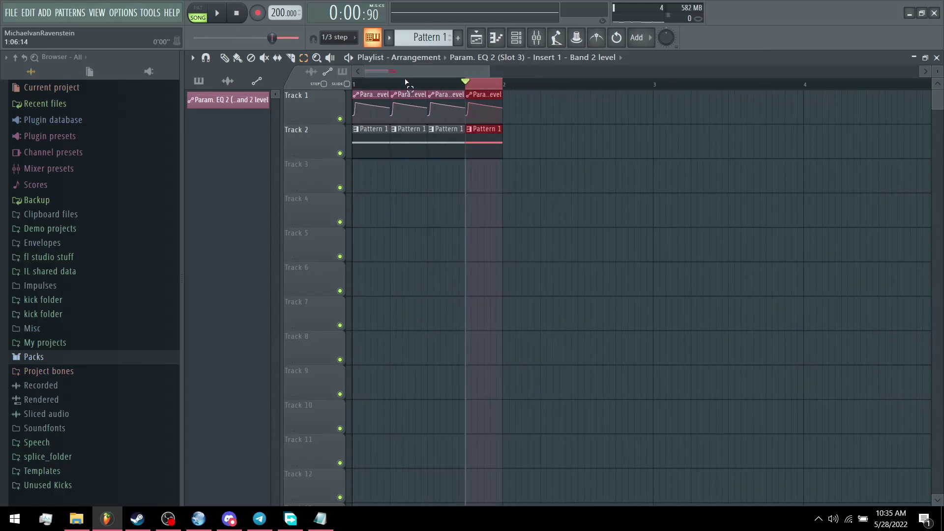
Step: Duplicate the automation and Pattern 1 clip pair four more times to fill bar 2
click(225, 58)
key(ctrl+b)
key(ctrl+b)
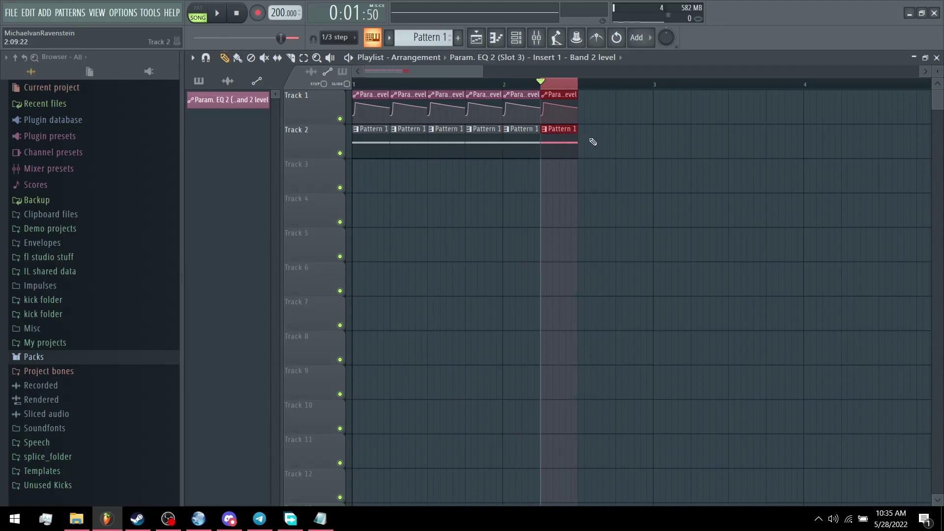
key(ctrl+b)
key(ctrl+b)
Step: Make the last Pattern 1 clip in bar 2 unique as Pattern 2 and raise its note to C#3, auditioning the change
mouse_move(481, 71)
mouse_down()
mouse_move(441, 71)
mouse_move(464, 71)
mouse_up()
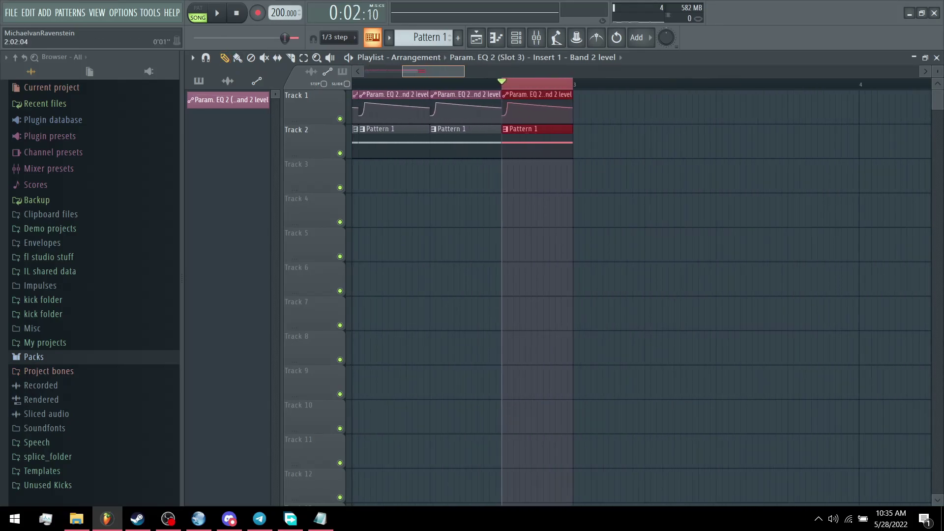
scroll(514, 166, up, 2)
click(544, 129)
click(582, 200)
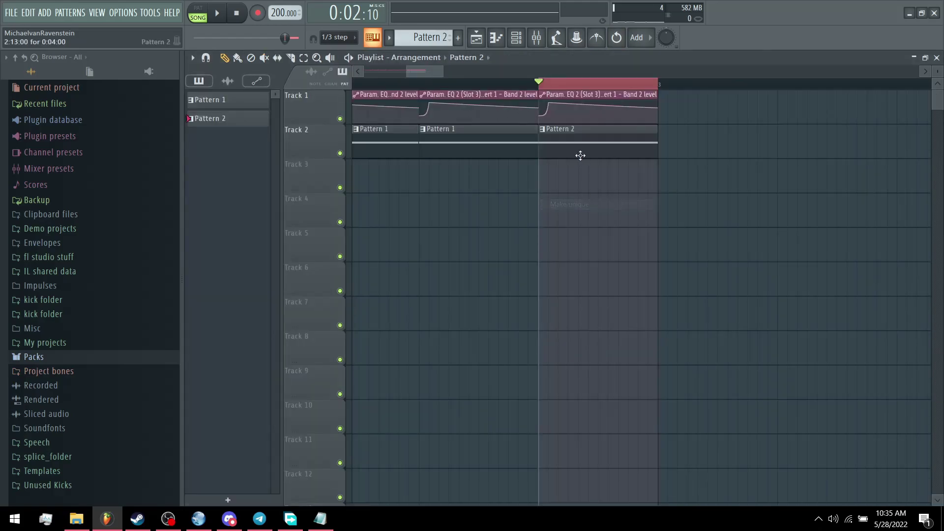
double_click(574, 147)
scroll(307, 184, up, 5)
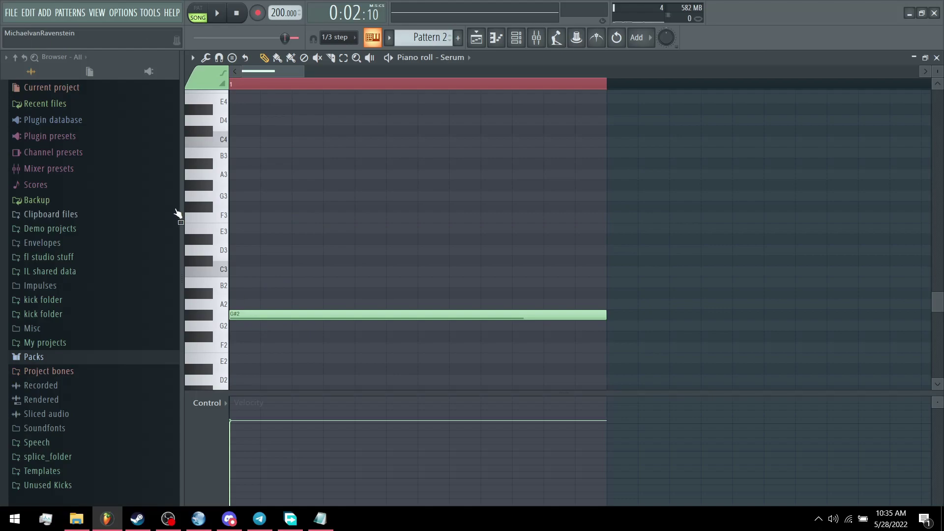
key(space)
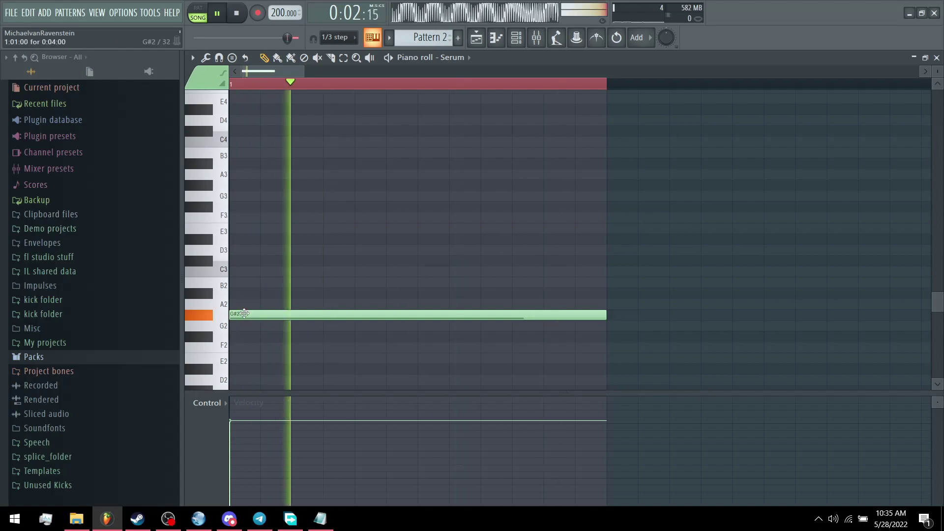
drag(240, 313, 241, 261)
key(space)
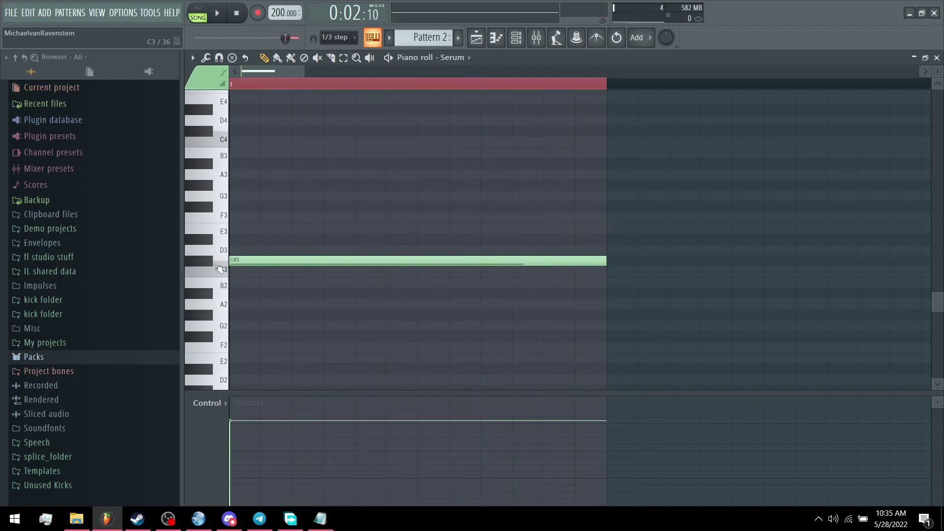
Step: Copy an automation and Pattern 1 clip pair to the start of bar 3 at half length and duplicate it twice
key(F5)
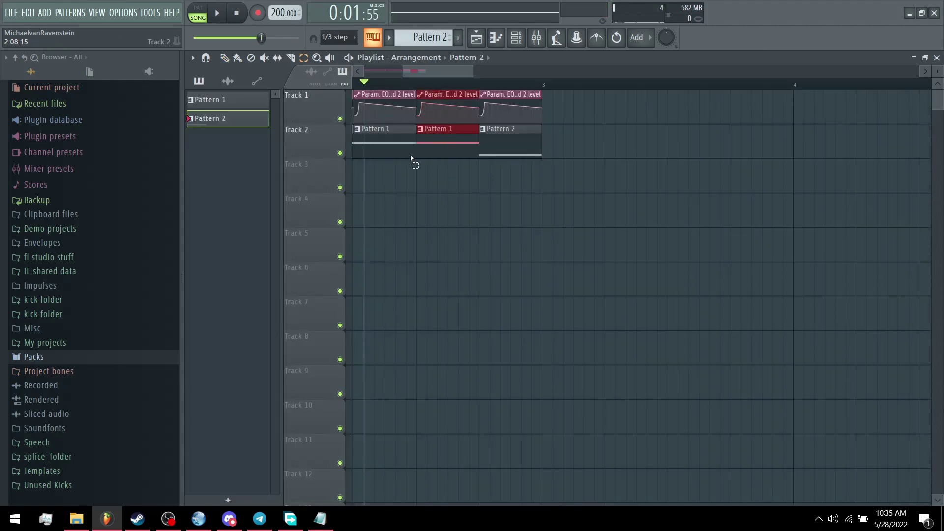
click(228, 58)
mouse_move(441, 149)
shift+mouse_down()
mouse_move(572, 141)
mouse_move(574, 128)
shift+mouse_up()
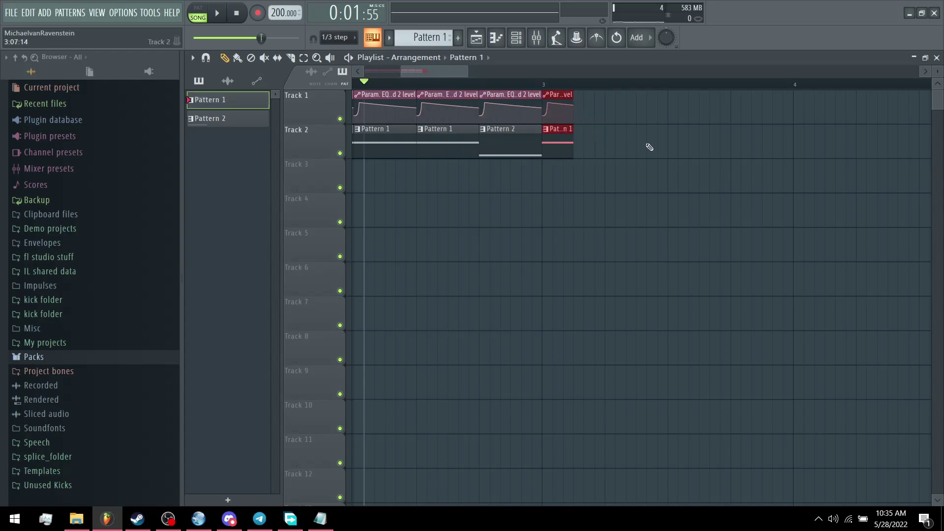
key(ctrl+b)
key(ctrl+b)
Step: Extend the third short clip pair in bar 3 to full length and duplicate it until the end of bar 4
drag(633, 136, 665, 135)
key(ctrl+b)
key(ctrl+b)
key(ctrl+b)
key(ctrl+b)
key(ctrl+b)
key(ctrl+b)
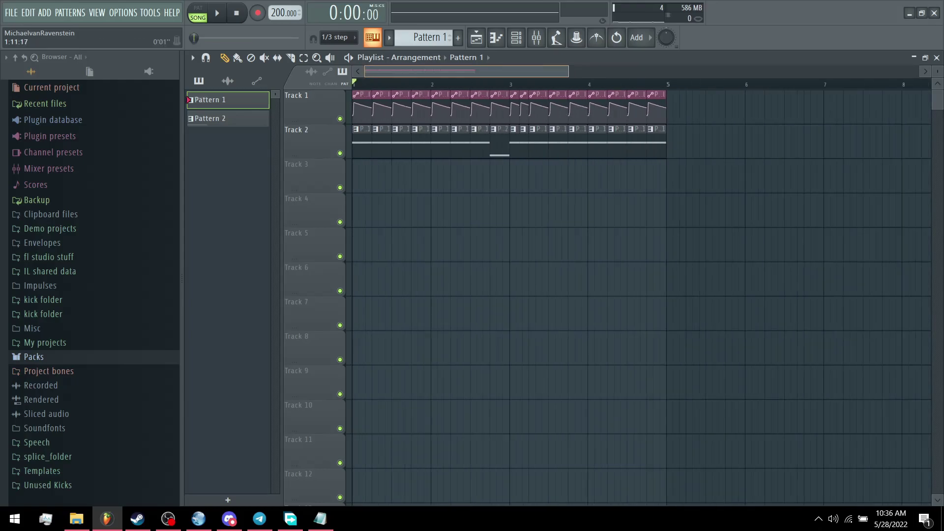
Step: Play back the four-bar arrangement and review the slot 3 EQ, the automation clips and the channel rack
scroll(440, 244, up, 5)
key(space)
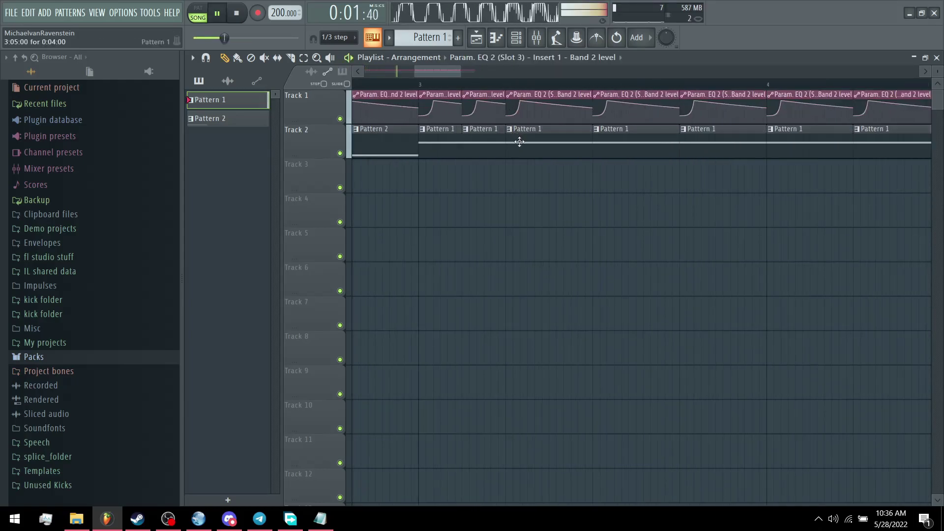
drag(460, 71, 467, 71)
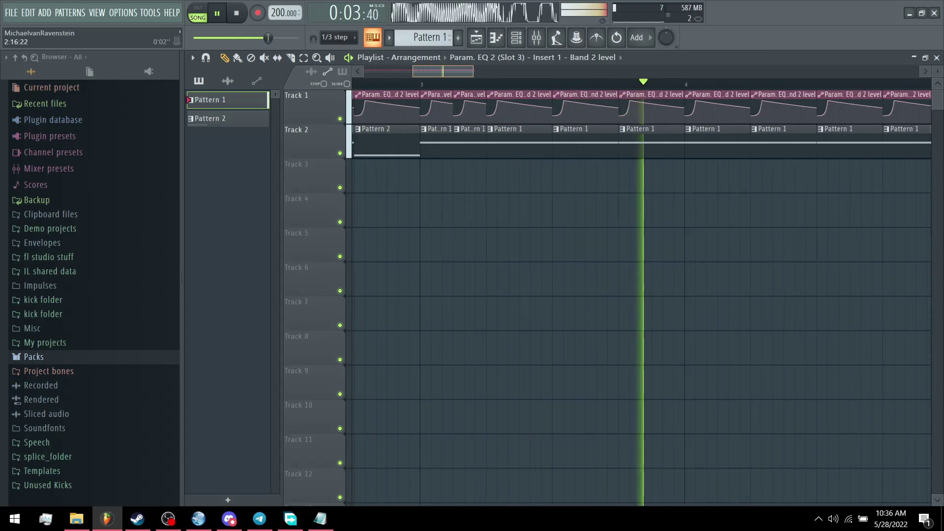
scroll(426, 71, down, 8)
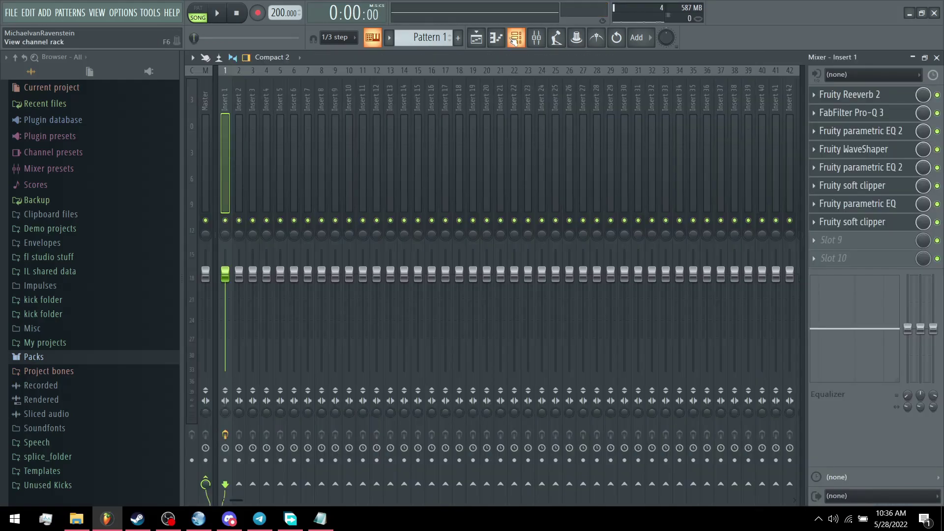
click(873, 131)
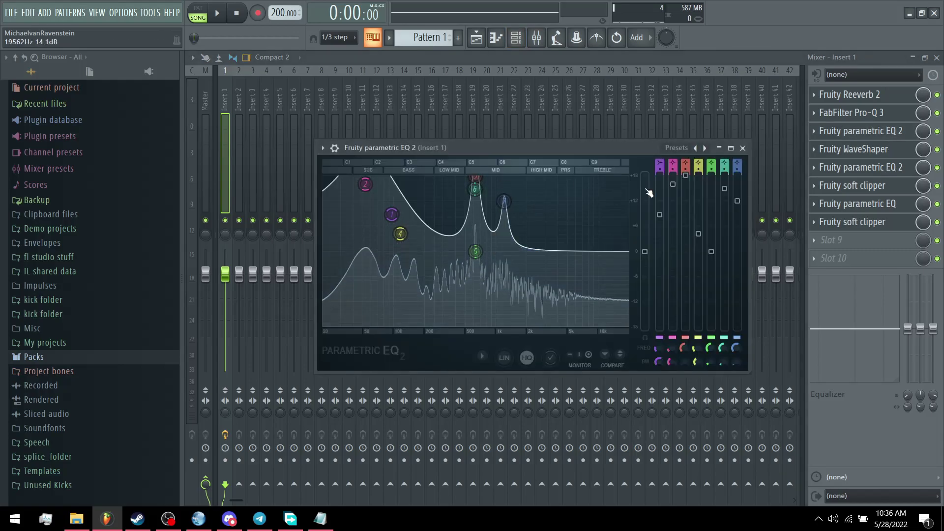
click(478, 38)
scroll(445, 79, up, 5)
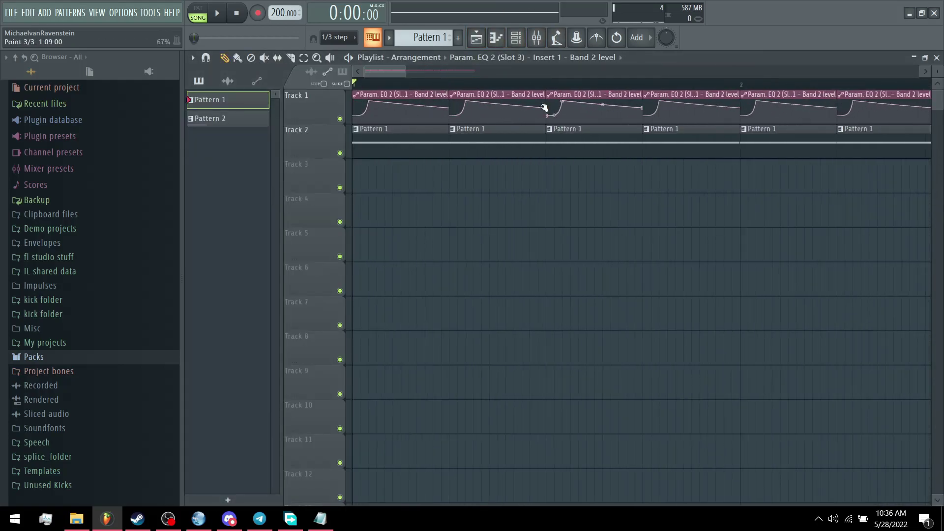
click(521, 43)
click(276, 107)
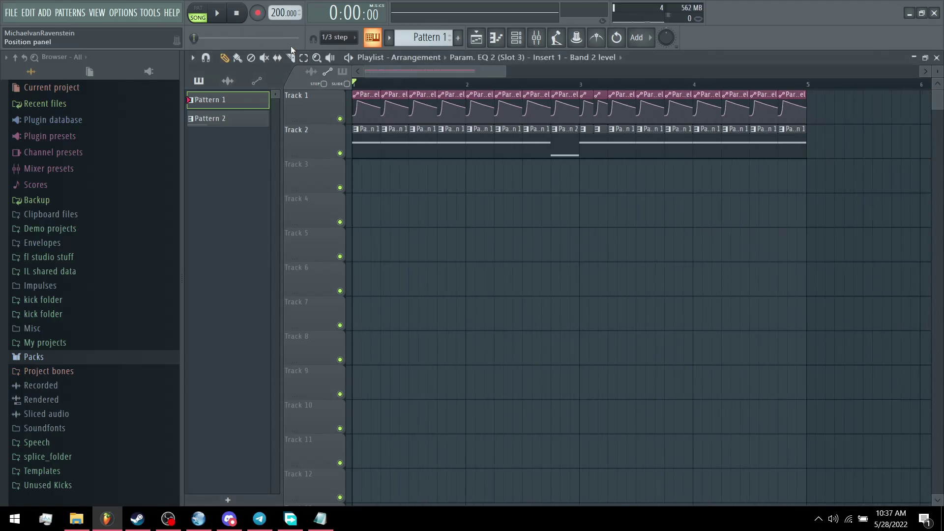
Step: Mute all automation and pattern clips on Tracks 1 and 2 of the playlist
key(t)
mouse_move(365, 144)
mouse_down()
mouse_move(609, 143)
mouse_move(786, 143)
mouse_up()
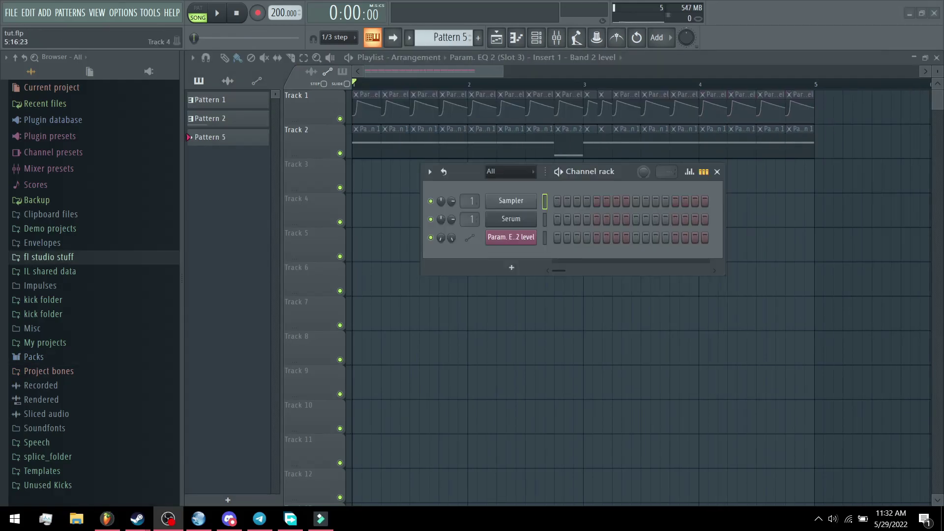
Step: Add a Sytrus channel to the channel rack and load its Default preset
click(512, 268)
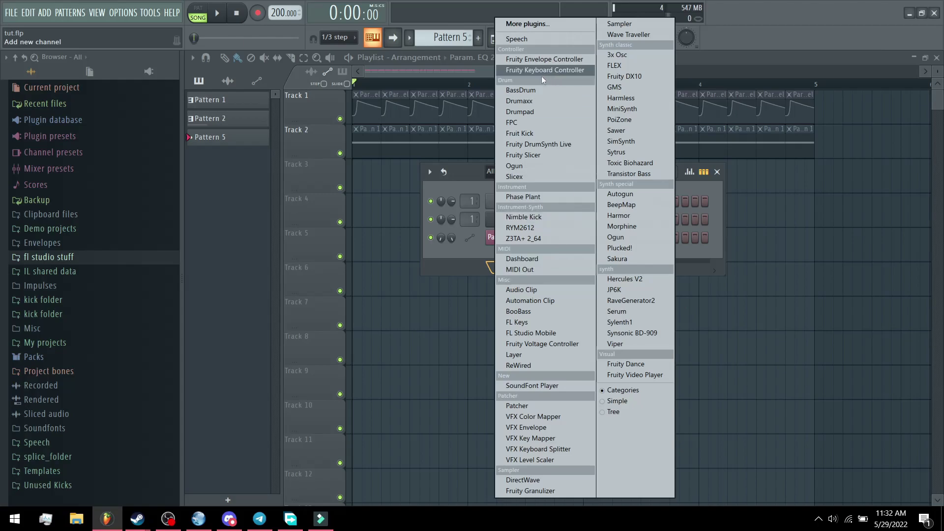
click(616, 152)
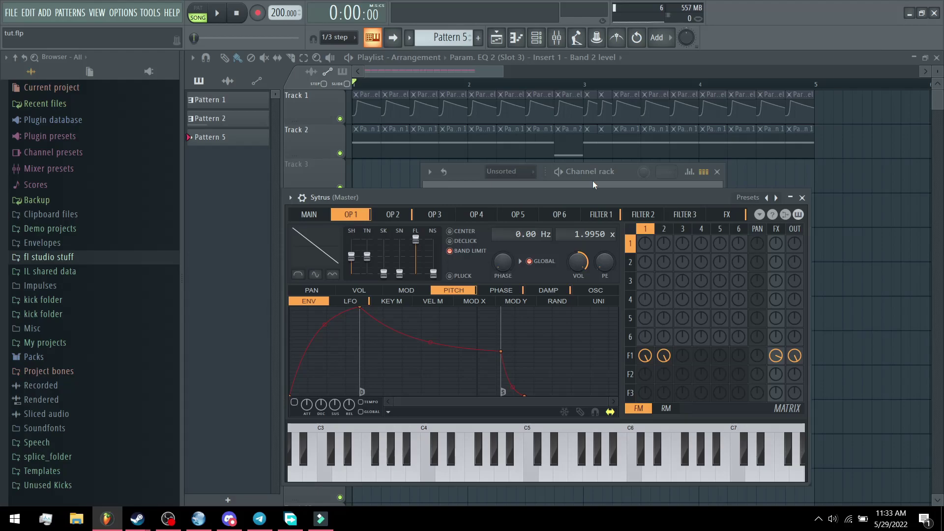
drag(592, 195, 521, 189)
drag(512, 93, 564, 140)
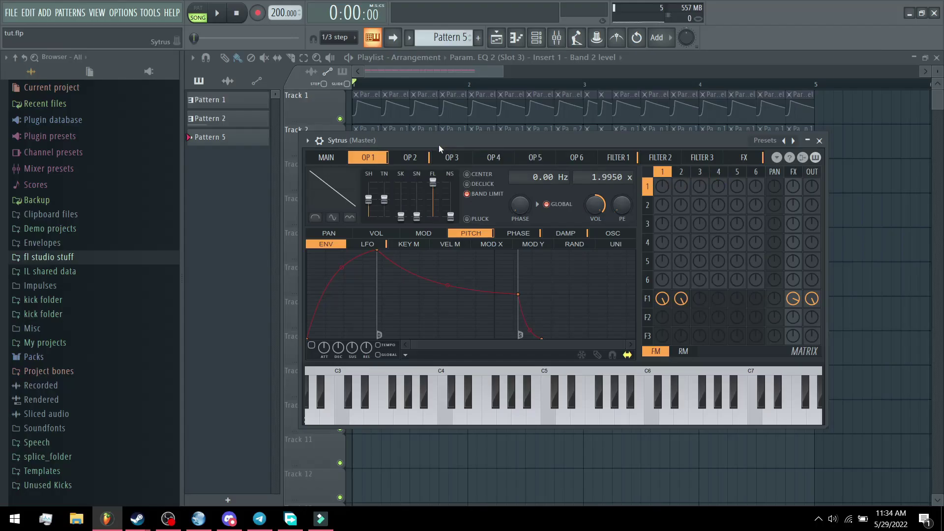
drag(439, 144, 486, 129)
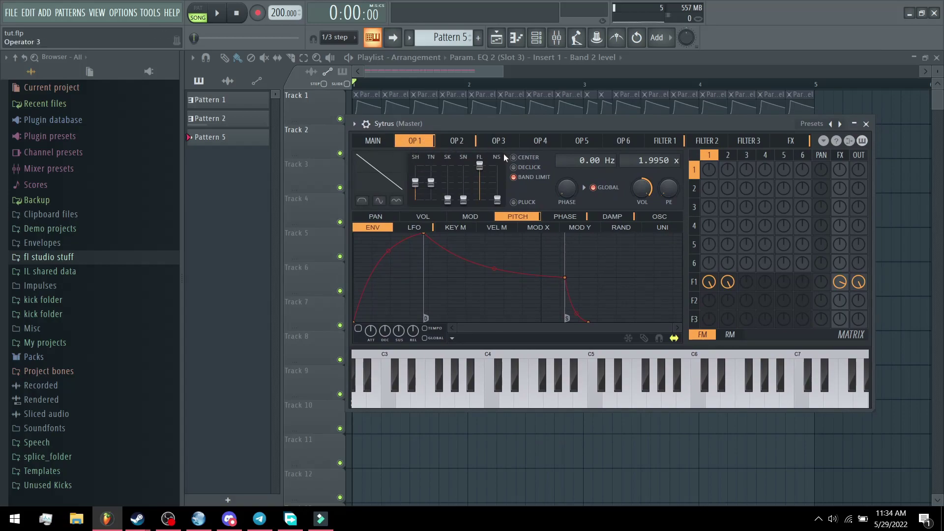
click(811, 128)
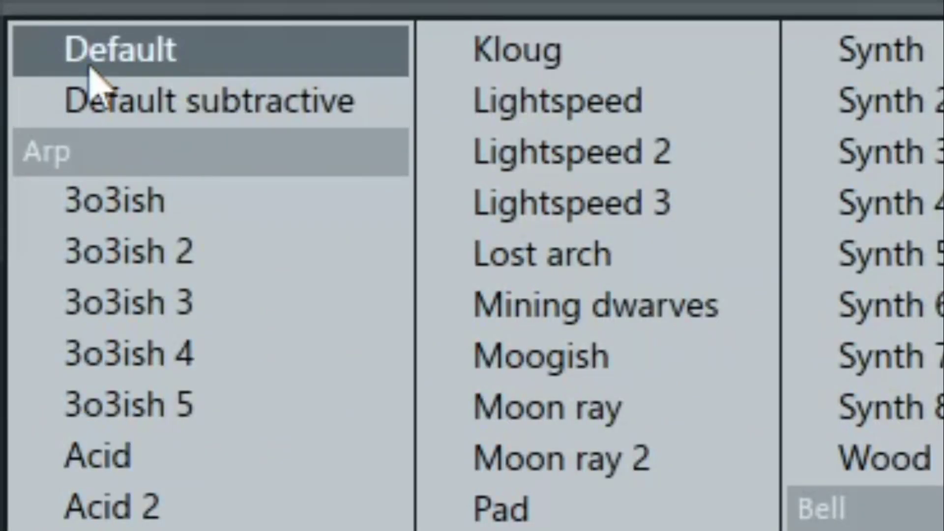
click(20, 12)
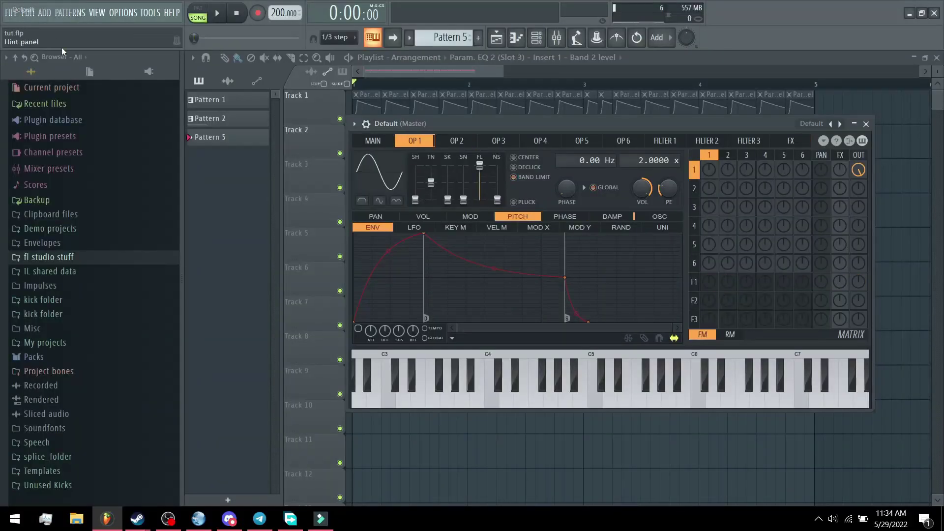
drag(813, 125, 766, 267)
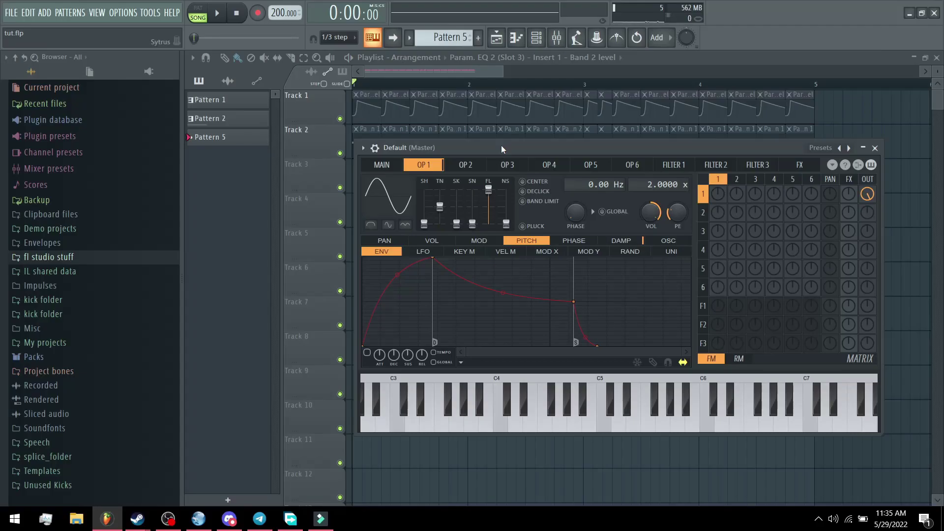
mouse_move(500, 145)
mouse_down()
mouse_move(549, 167)
mouse_move(495, 152)
mouse_up()
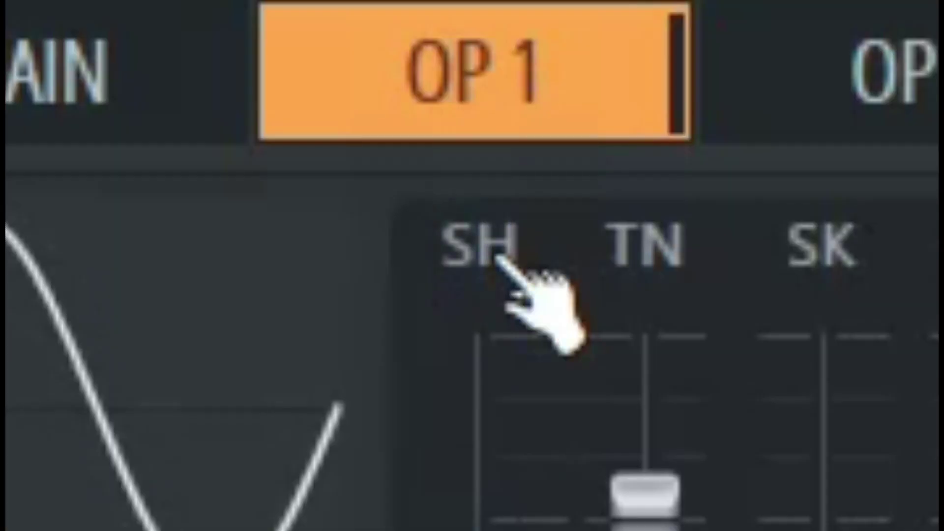
Step: Raise operator 1's shape slider partway and its skew slider slightly, trying out the other waveform sliders
drag(437, 217, 437, 219)
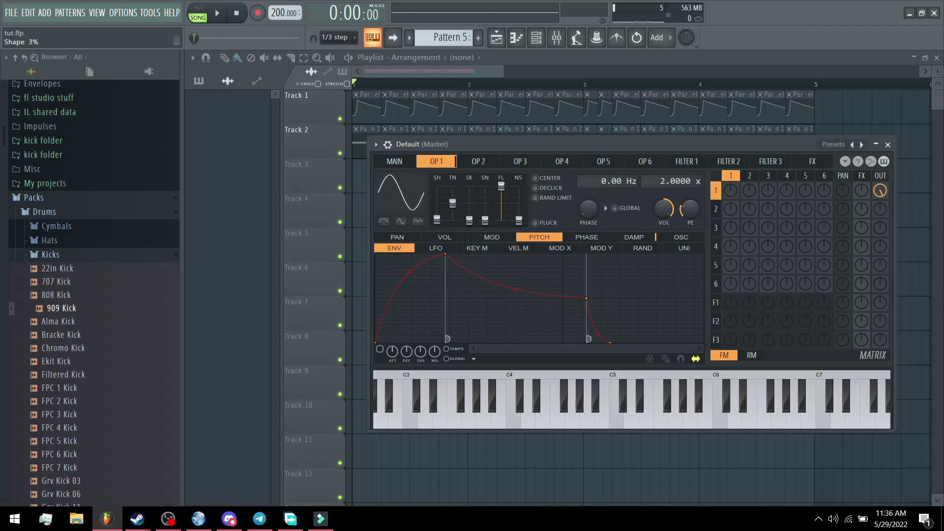
scroll(453, 182, up, 2)
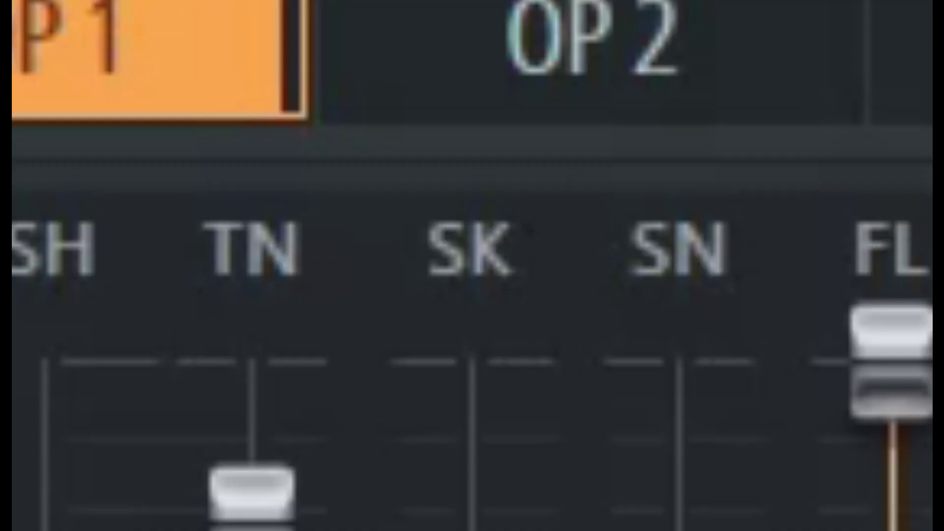
scroll(469, 217, up, 3)
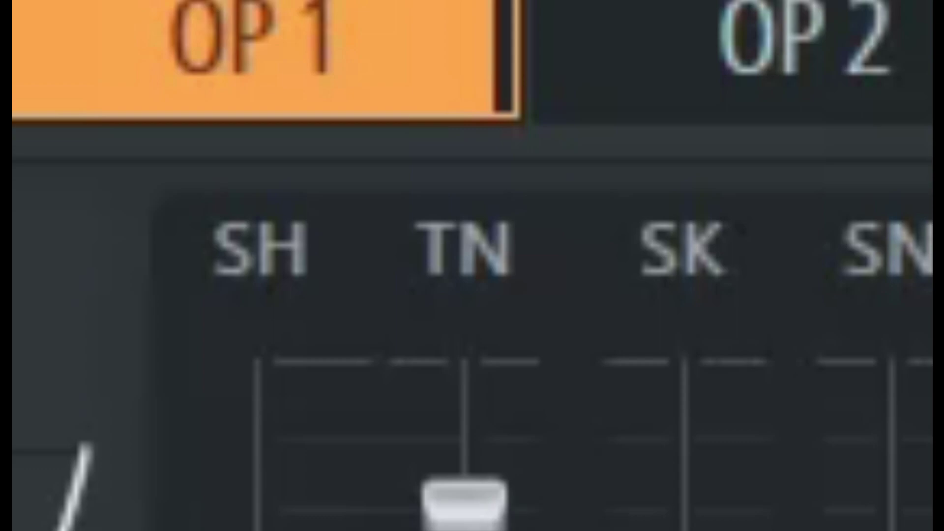
drag(484, 220, 485, 213)
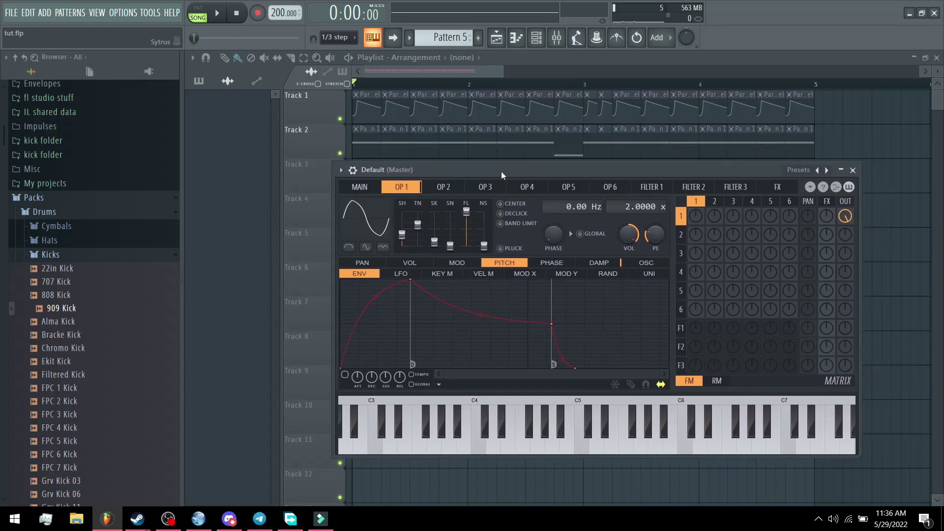
drag(501, 171, 535, 162)
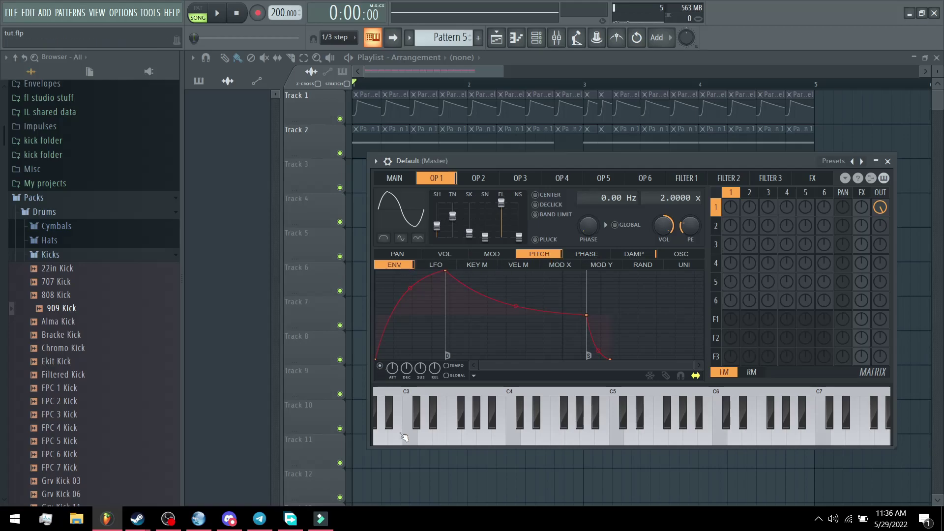
Step: Move the peak of operator 1's pitch envelope to the very start and delete its release point
drag(446, 271, 304, 246)
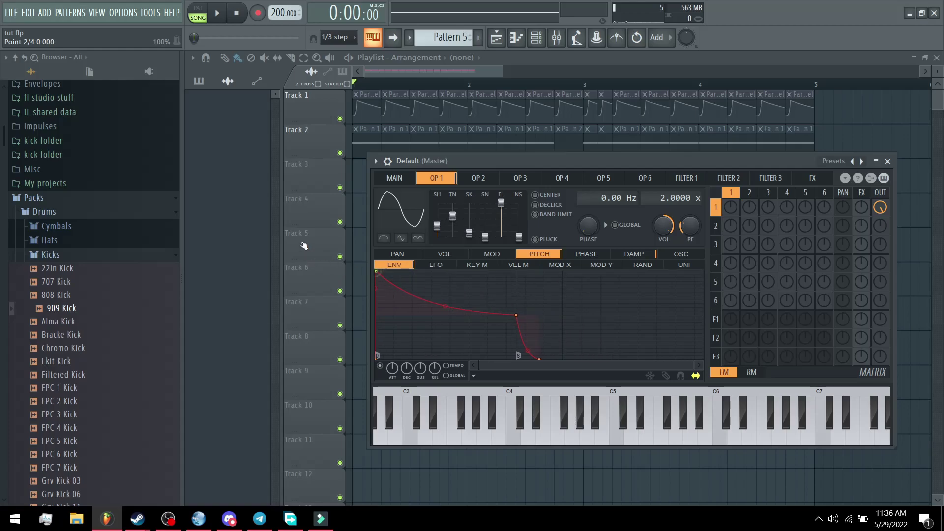
right_click(541, 360)
click(561, 343)
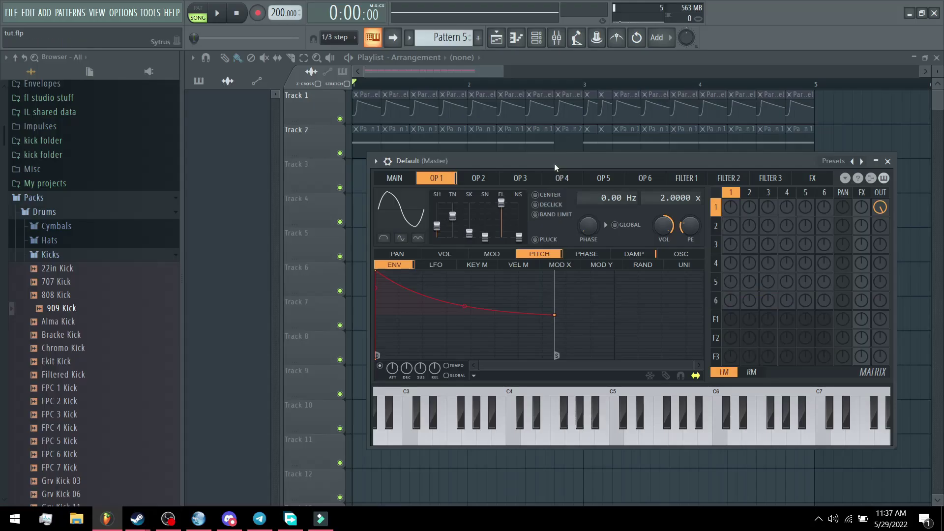
drag(553, 163, 524, 156)
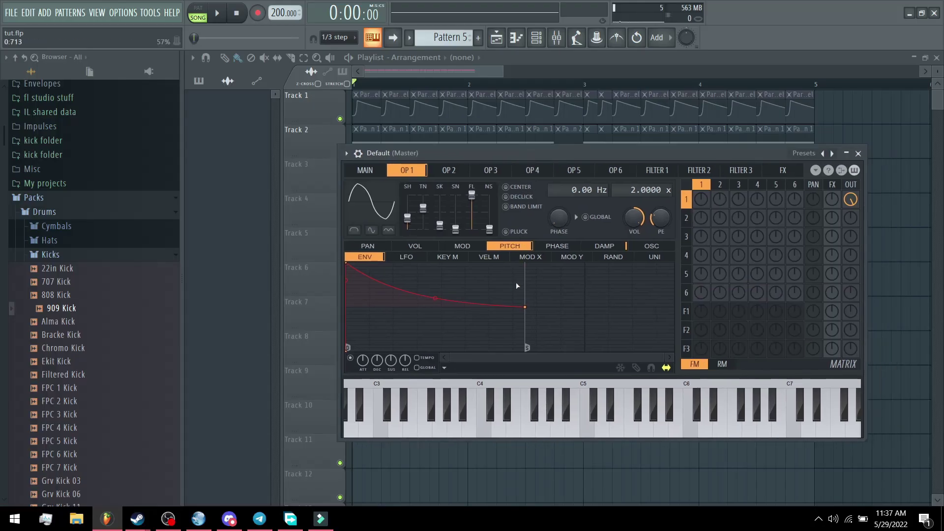
Step: Sync the pitch envelope to tempo, then shorten its decay to about half and steepen the curve
right_click(524, 307)
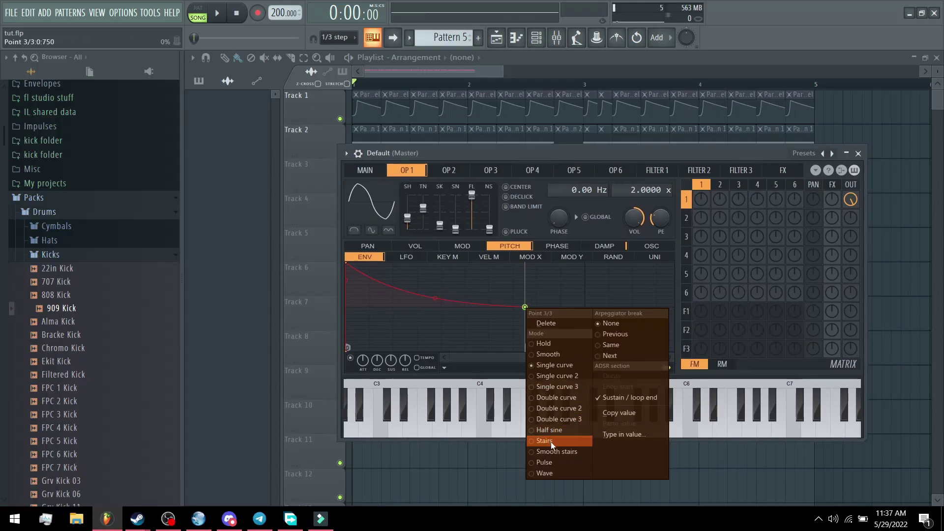
click(606, 415)
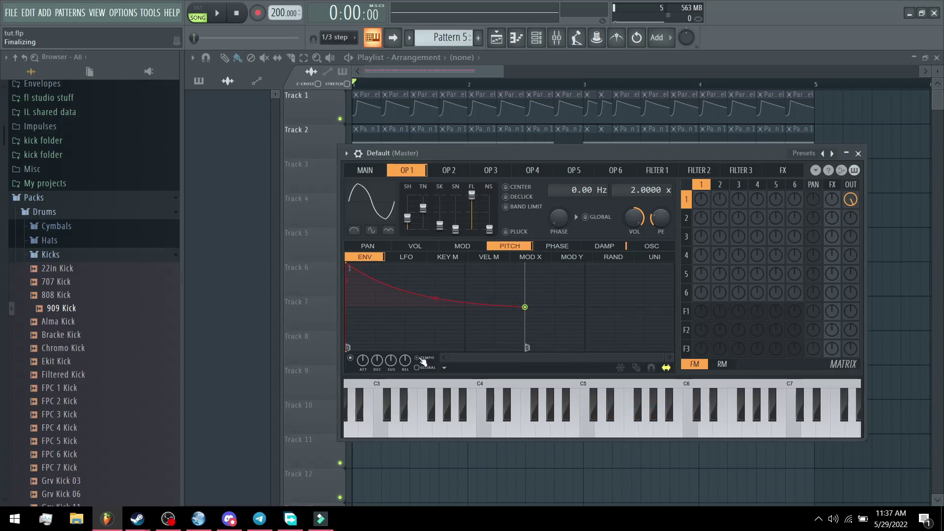
drag(525, 307, 436, 307)
right_click(465, 313)
click(565, 427)
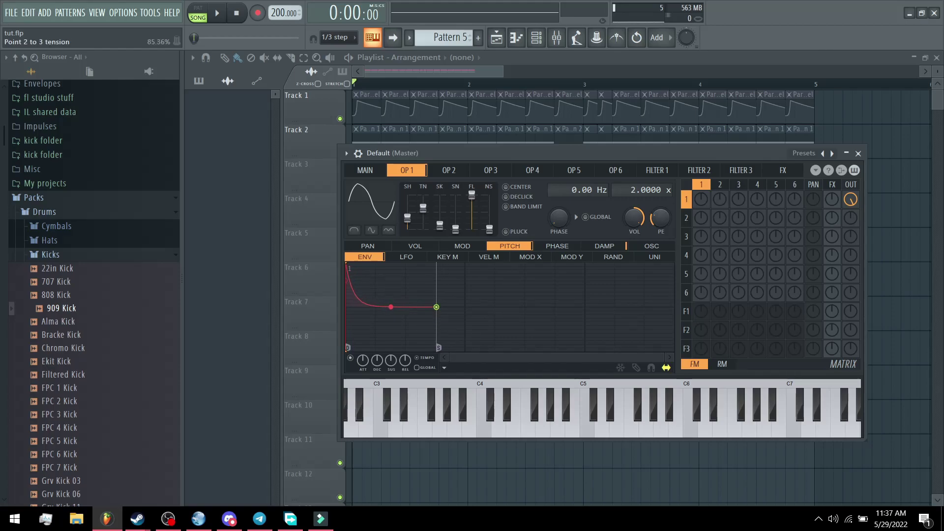
drag(391, 307, 391, 306)
Step: Set the pitch envelope amount to about +1078 cents while auditioning notes
key(z)
key(q)
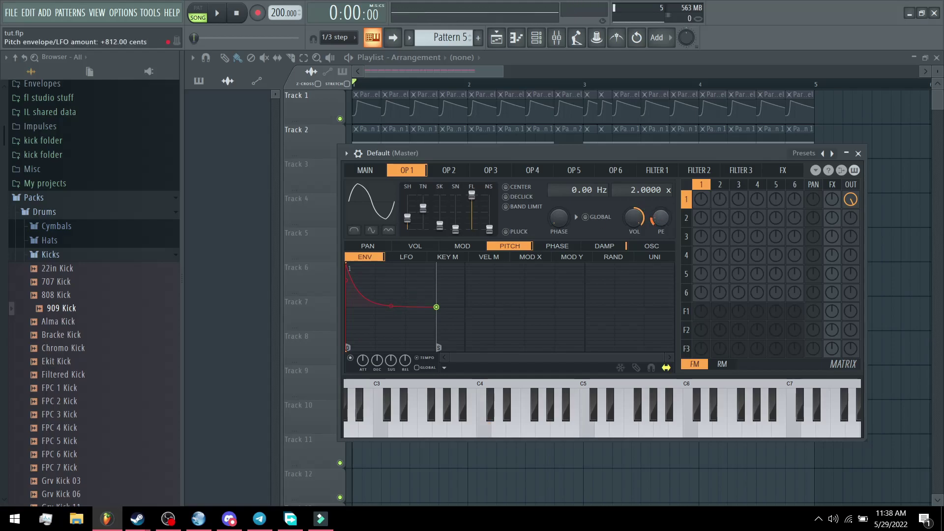
key(q)
drag(660, 218, 661, 189)
key(q)
key(q)
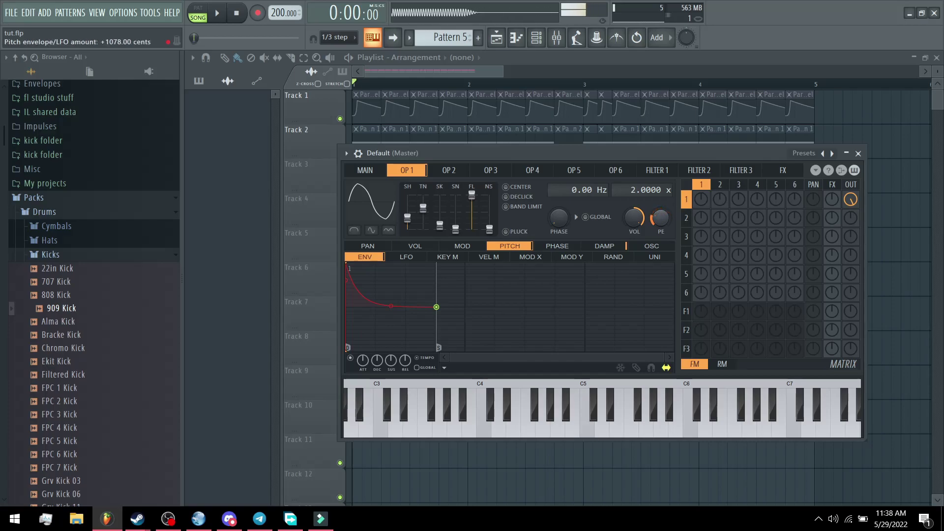
Step: Place a one-beat F1 note for the Sytrus channel at the start of Pattern 5 in the piano roll
key(F7)
scroll(402, 139, up, 3)
scroll(324, 73, up, 2)
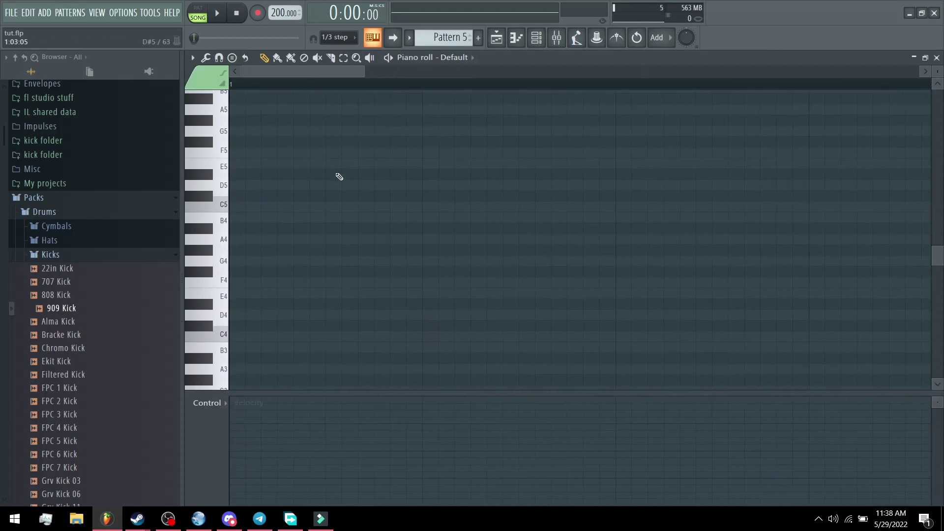
scroll(335, 173, down, 4)
scroll(326, 167, down, 3)
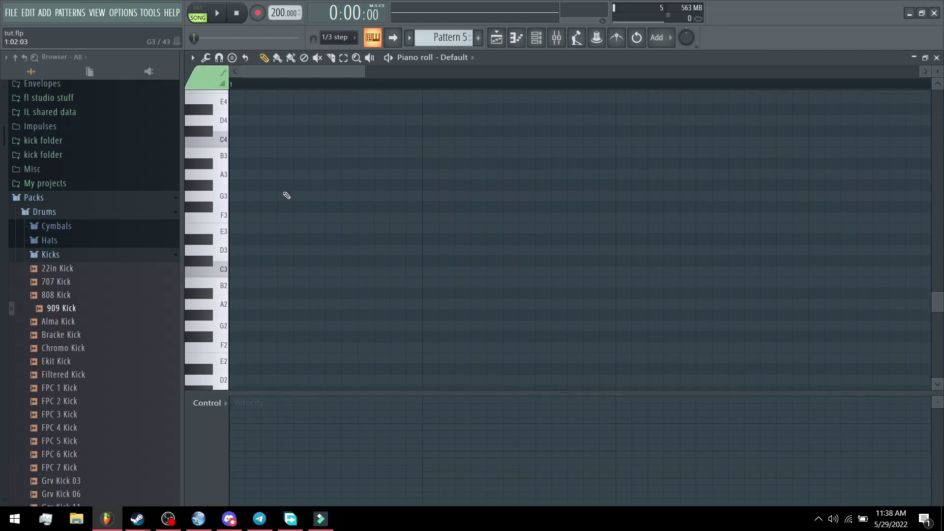
scroll(265, 246, down, 1)
click(235, 274)
scroll(236, 273, down, 4)
right_click(256, 143)
click(230, 264)
drag(230, 264, 236, 274)
drag(323, 272, 420, 272)
scroll(297, 211, down, 2)
drag(272, 209, 249, 255)
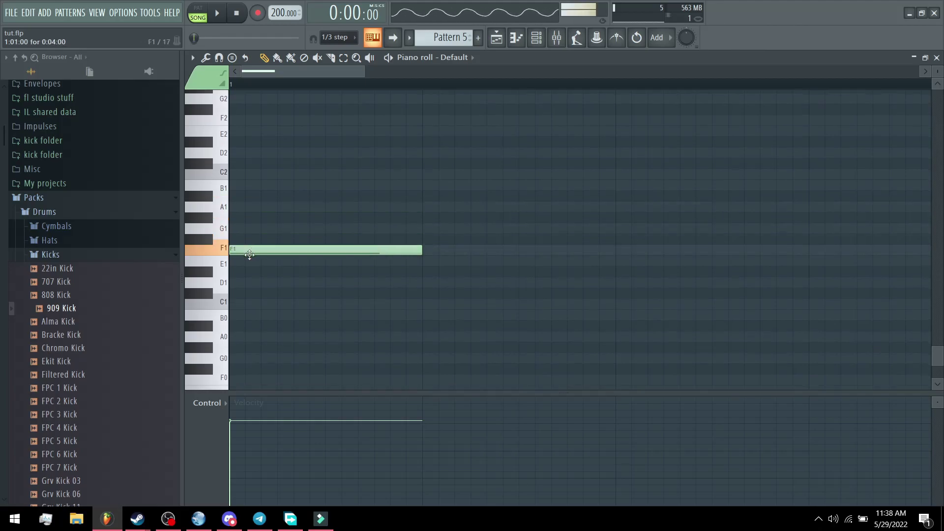
Step: Place Pattern 5 as a one-beat clip at the start of Track 4 and loop its playback
key(F5)
click(426, 206)
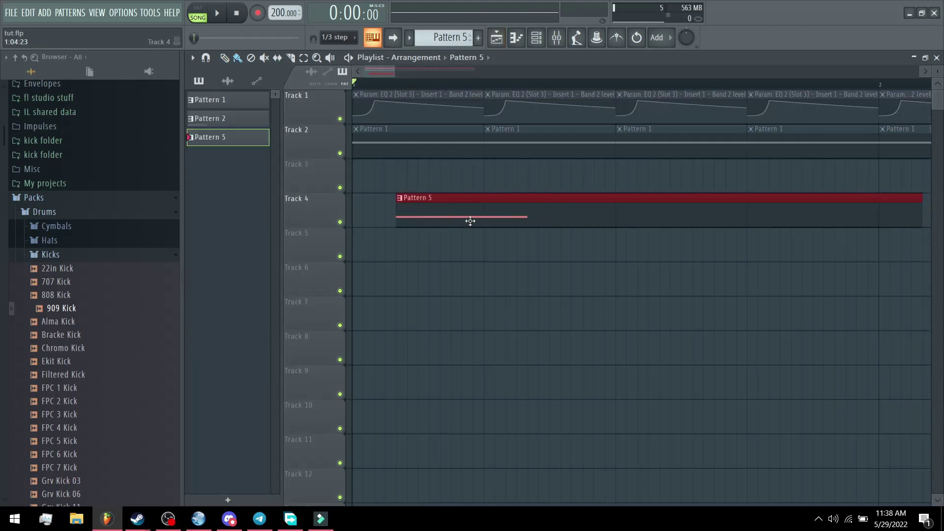
drag(485, 223, 441, 222)
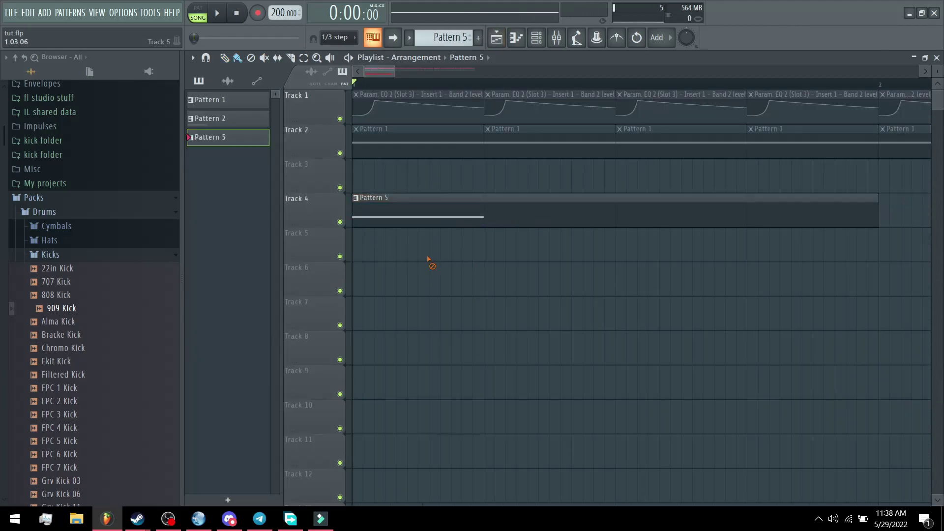
right_click(502, 194)
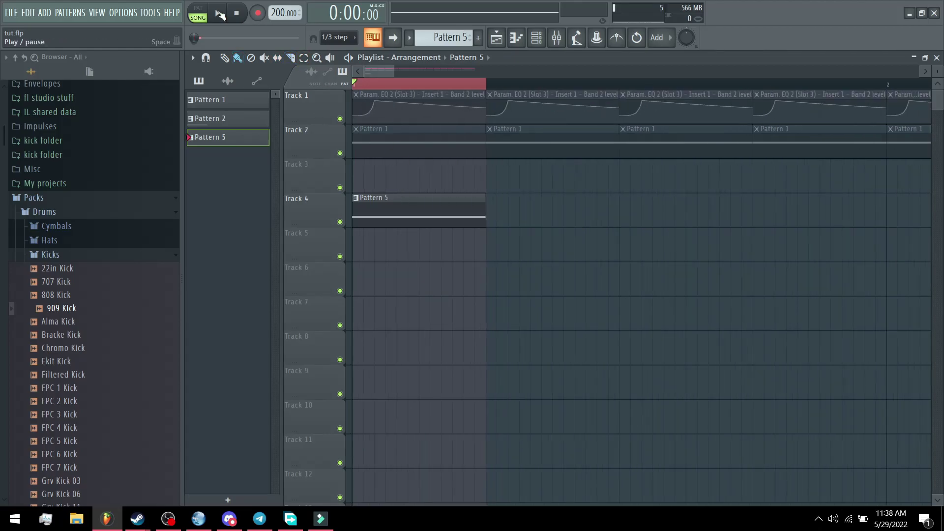
click(220, 15)
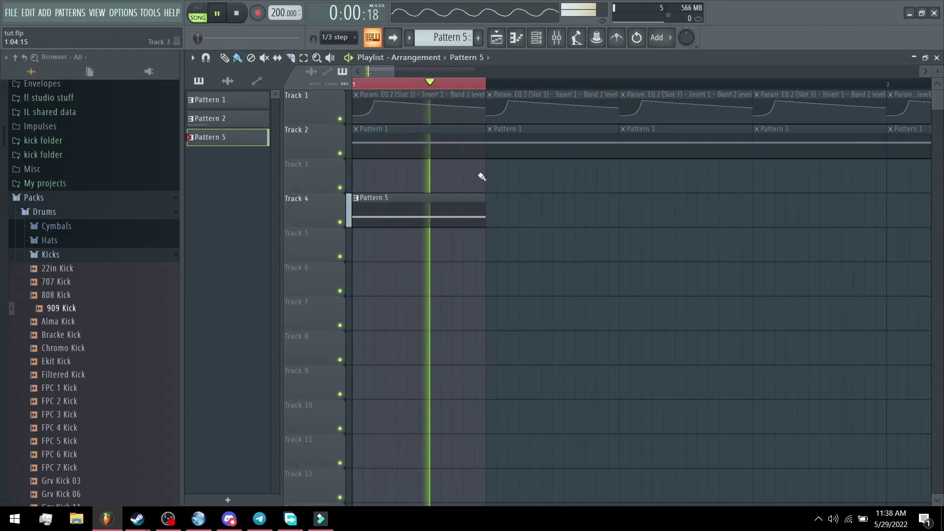
Step: Route the Sytrus channel to a free mixer track and stop playback in the mixer view
key(F6)
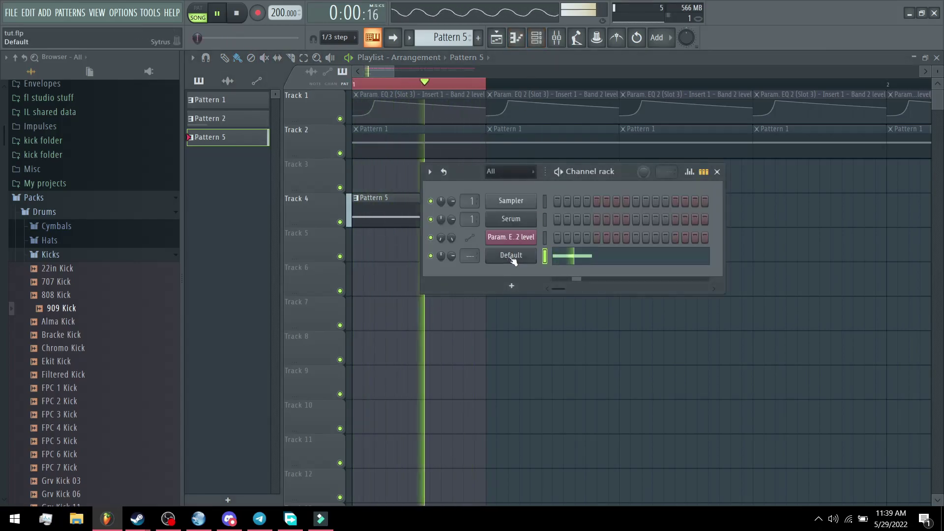
click(514, 255)
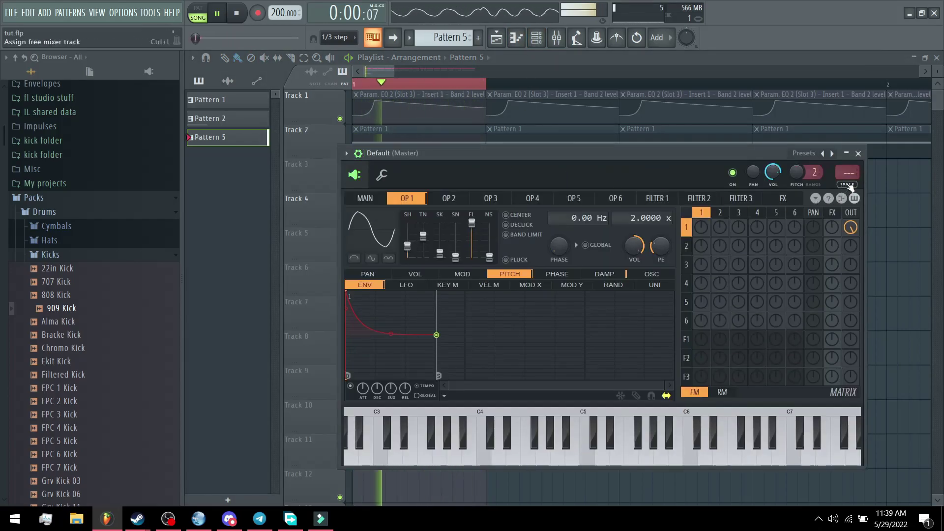
key(F9)
key(space)
Step: Load Fruity Parametric EQ 2, Fruity Fast Dist, another Parametric EQ 2 and Fruity WaveShaper as successive effects on the Sytrus mixer track
click(836, 95)
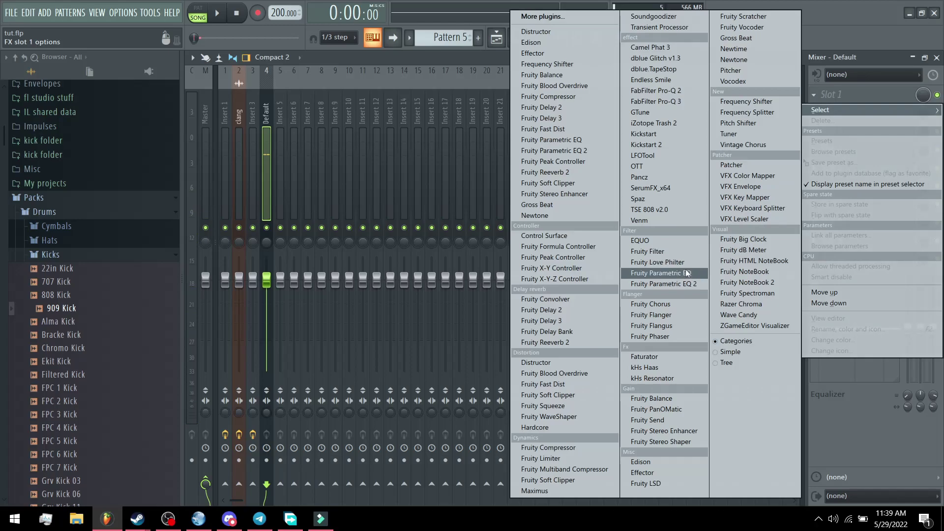
click(661, 283)
drag(463, 161, 526, 228)
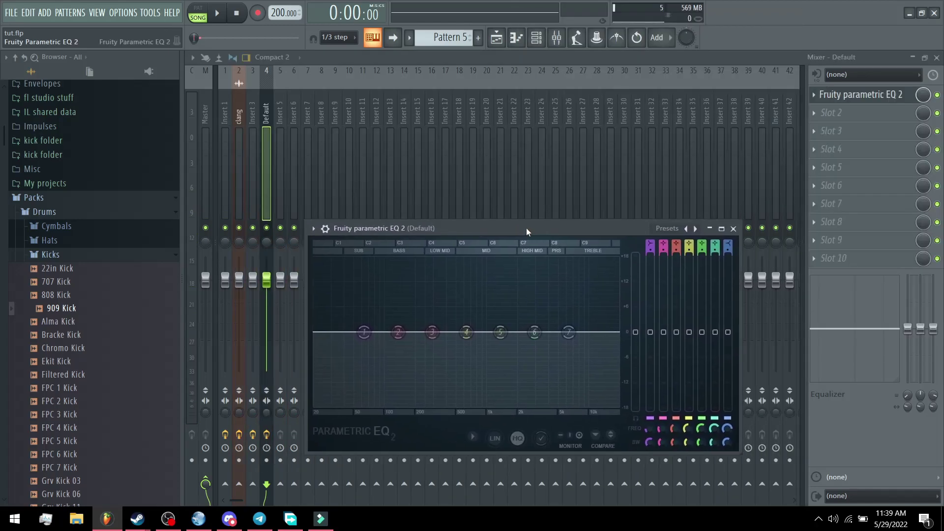
click(842, 113)
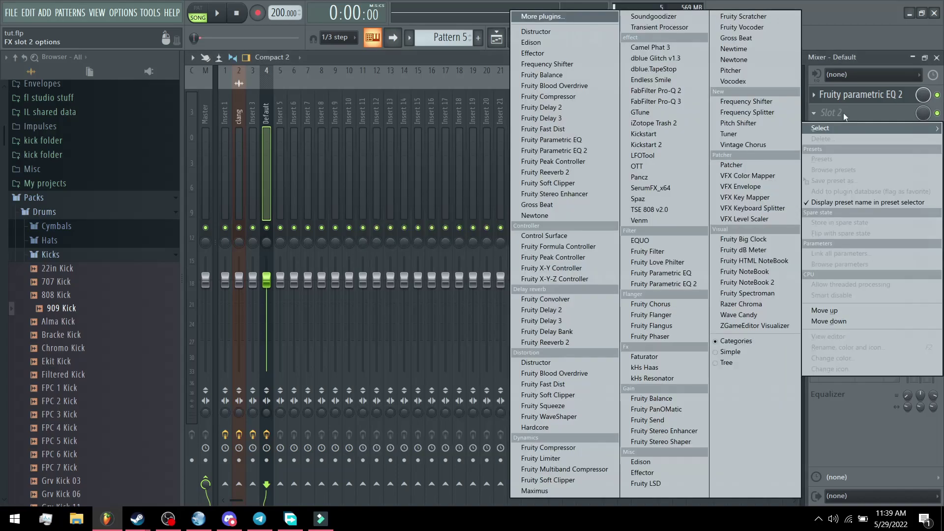
click(539, 385)
click(855, 131)
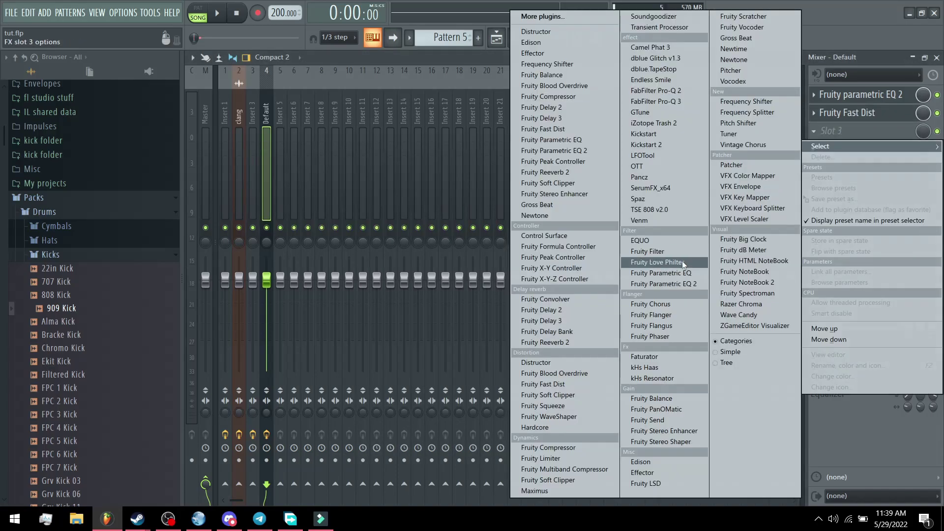
click(653, 286)
click(848, 167)
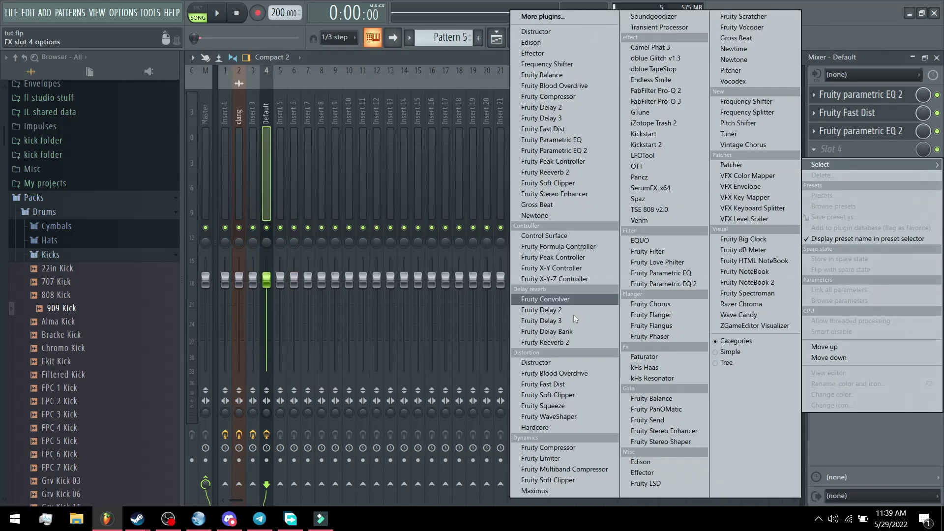
click(550, 417)
Step: Insert Fruity Reeverb 2 ahead of the other effects, lower its wet level and adjust its high cut
scroll(874, 150, up, 3)
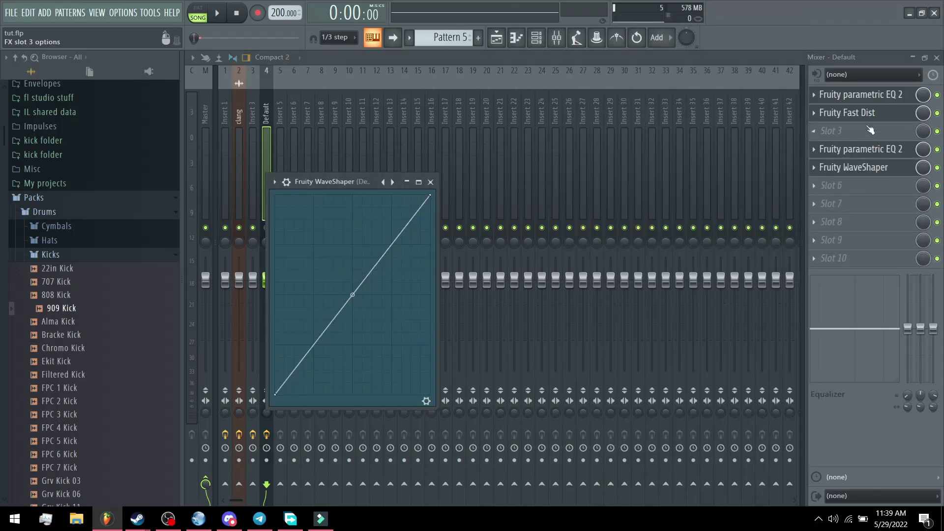
click(843, 98)
click(566, 342)
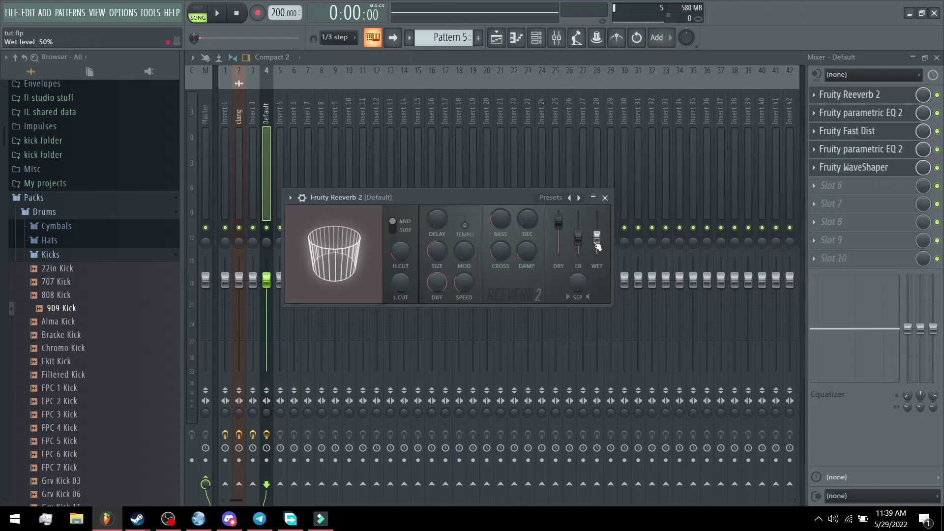
drag(597, 242, 596, 260)
drag(402, 251, 401, 239)
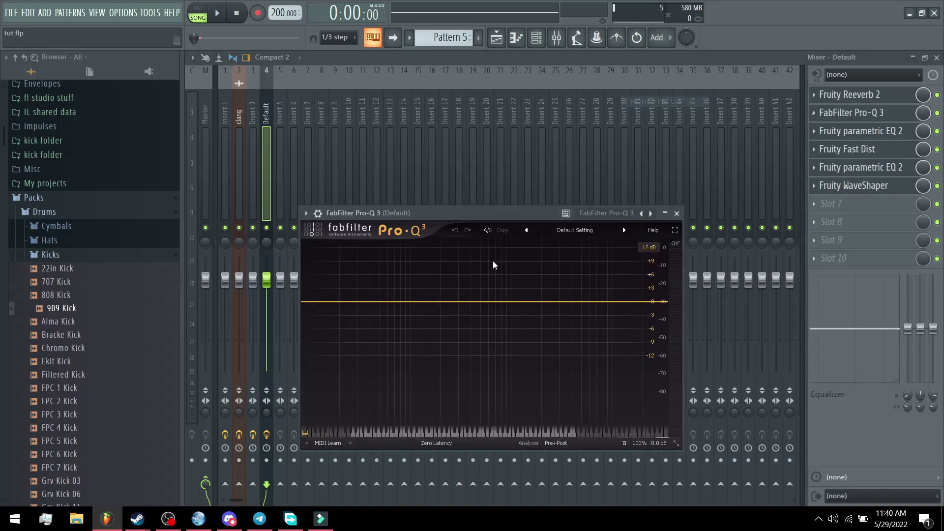
Step: Insert FabFilter Pro-Q 3 after the reverb with a 12 dB/oct low cut around 500 Hz on the side signal only
click(479, 303)
right_click(482, 303)
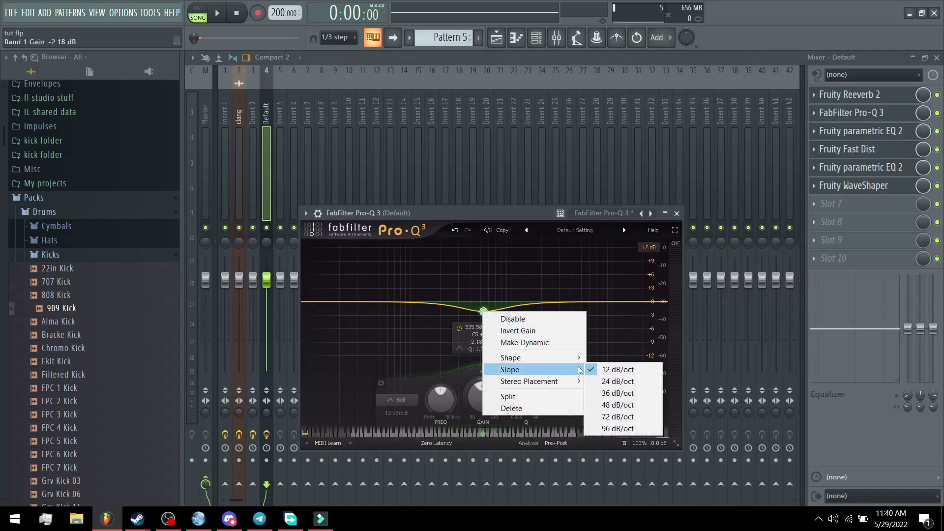
mouse_move(566, 356)
click(633, 384)
key(space)
click(565, 403)
click(566, 389)
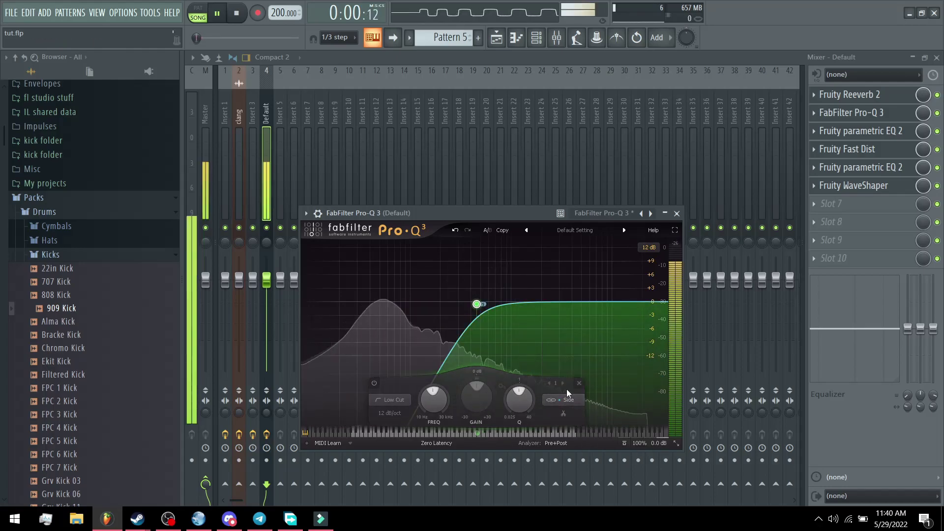
key(space)
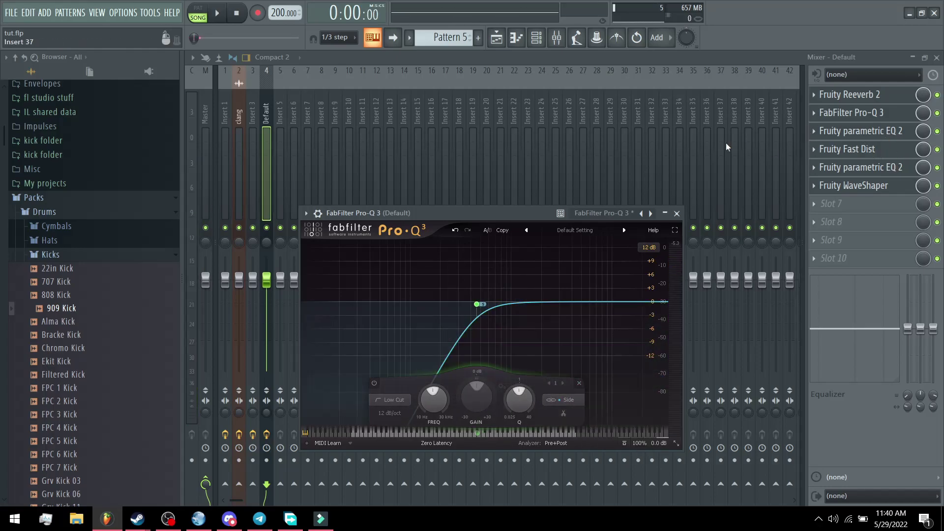
Step: In the slot 3 Parametric EQ 2, stack narrow 18 dB boosts of bands 3, 4 and 5 at about 580 Hz
click(879, 169)
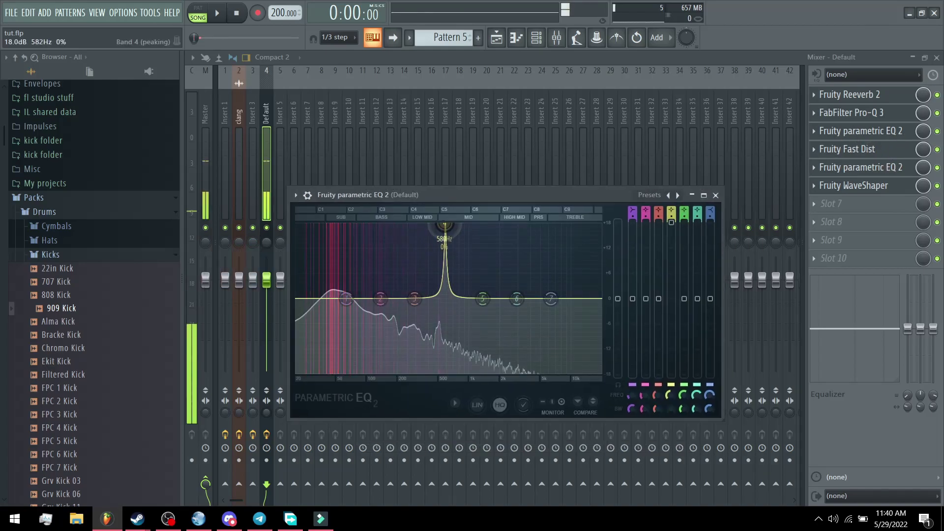
drag(479, 298, 446, 228)
key(space)
scroll(446, 228, down, 3)
drag(414, 299, 446, 225)
drag(381, 297, 486, 235)
right_click(486, 236)
click(510, 243)
key(space)
Step: Add a point to the WaveShaper curve, pull it to the upper-left corner for hard distortion, and start playback
click(831, 188)
right_click(370, 216)
drag(371, 217, 274, 195)
key(space)
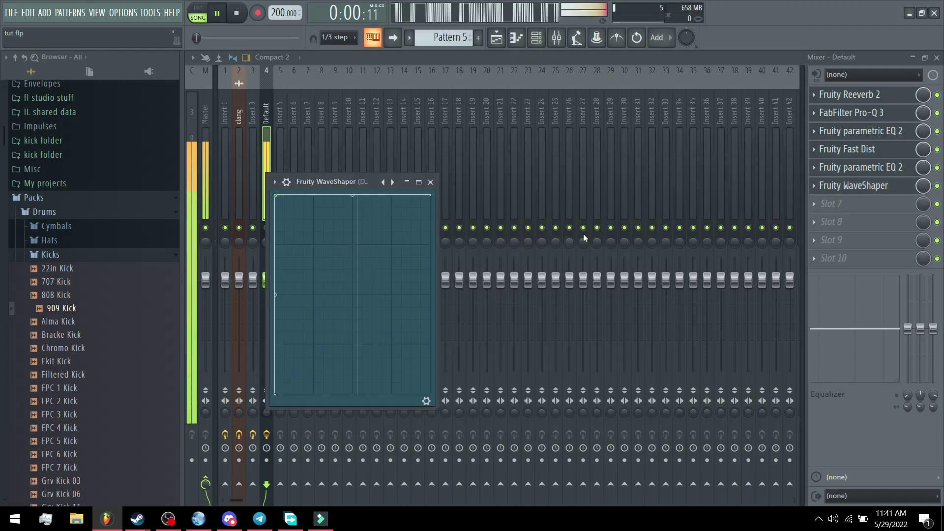
Step: Boost band 6 by about 3 dB near 331 Hz in the slot 3 Parametric EQ 2 while listening
click(868, 131)
drag(420, 279, 420, 286)
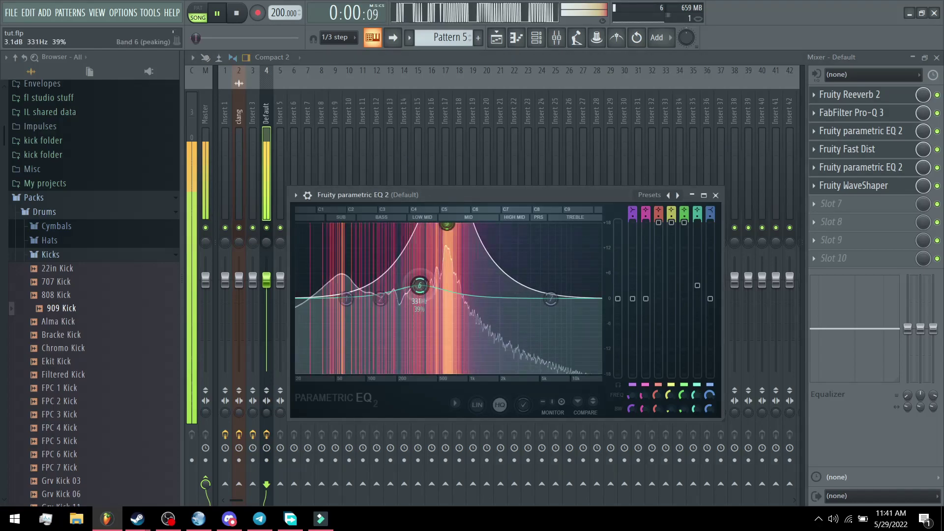
key(space)
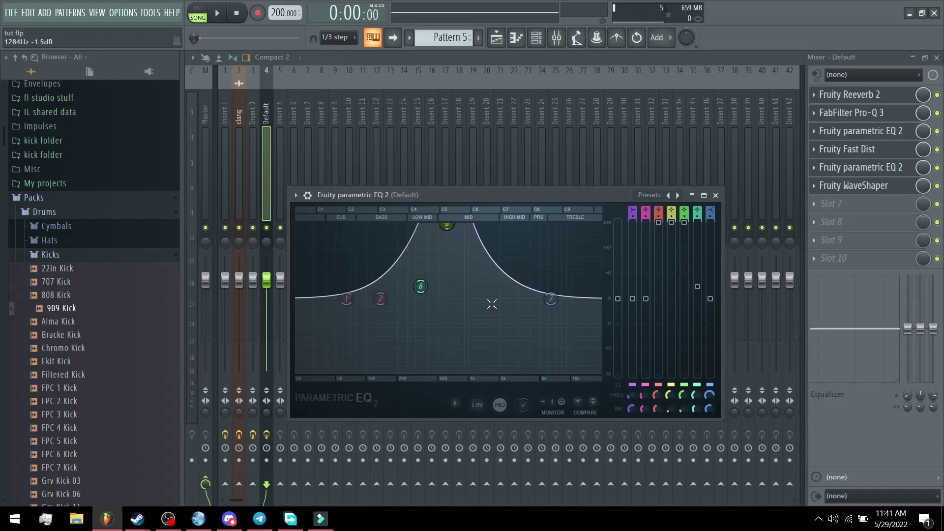
Step: In the slot 5 Parametric EQ 2, set a narrow 18 dB boost on band 5 near 1.1 kHz and about 14 dB on band 3 at 93 Hz
click(888, 173)
drag(488, 169, 636, 206)
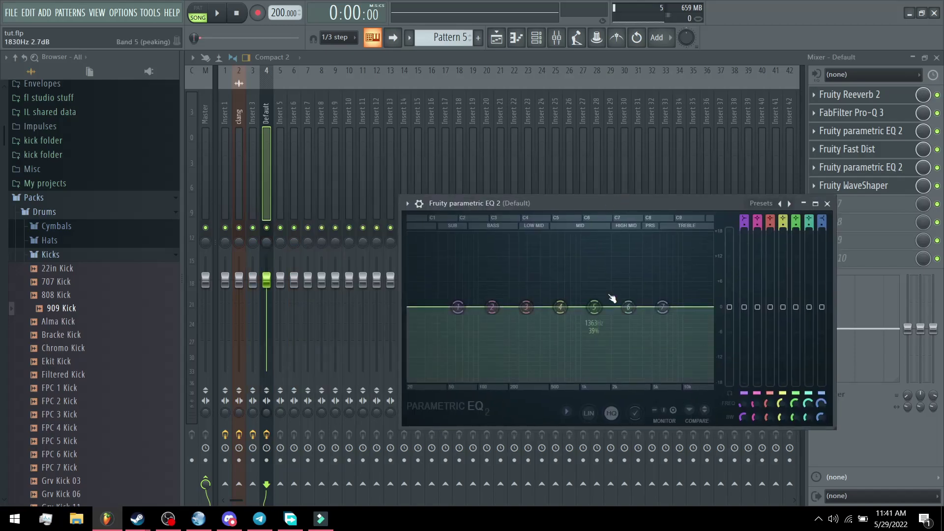
key(space)
drag(600, 305, 585, 234)
scroll(586, 234, down, 10)
drag(795, 417, 795, 423)
drag(526, 307, 474, 247)
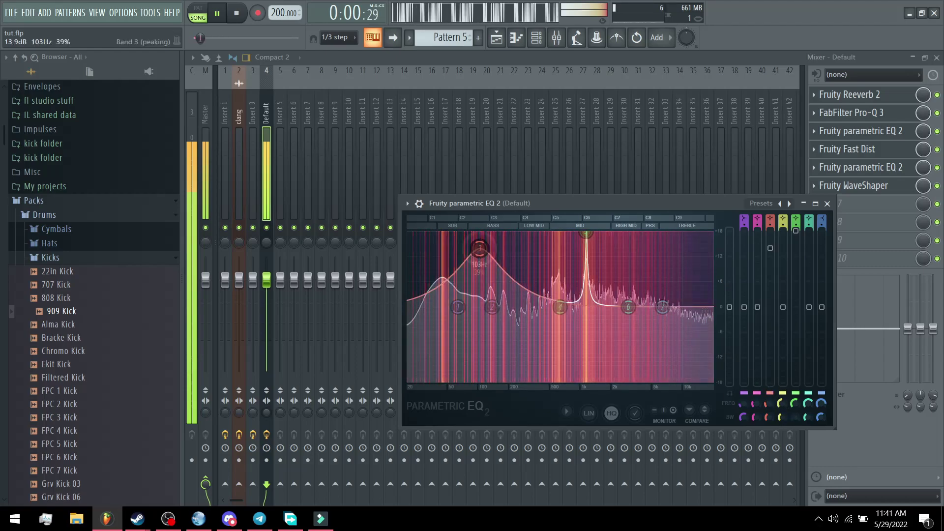
key(space)
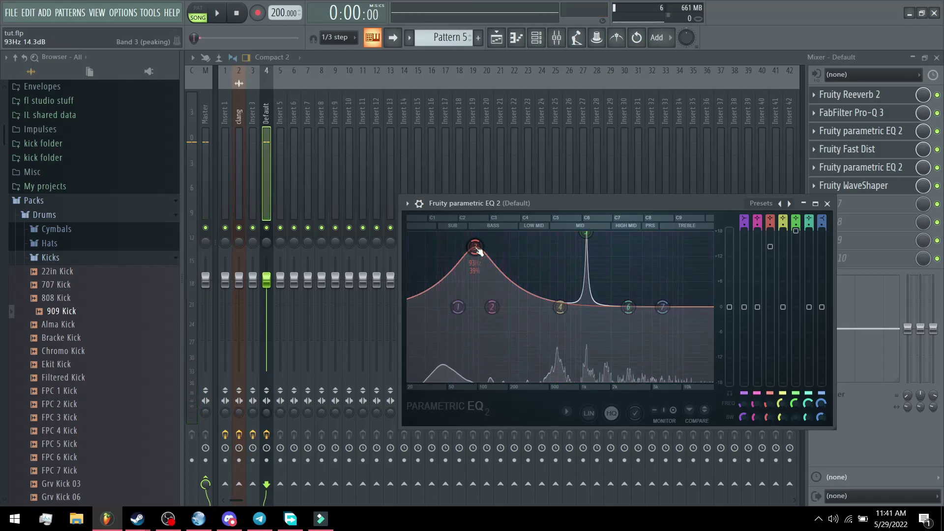
Step: Insert a Parametric EQ 2 in slot 7, boosting the lows, dipping the upper bass and lifting the highs during playback
click(861, 203)
click(671, 284)
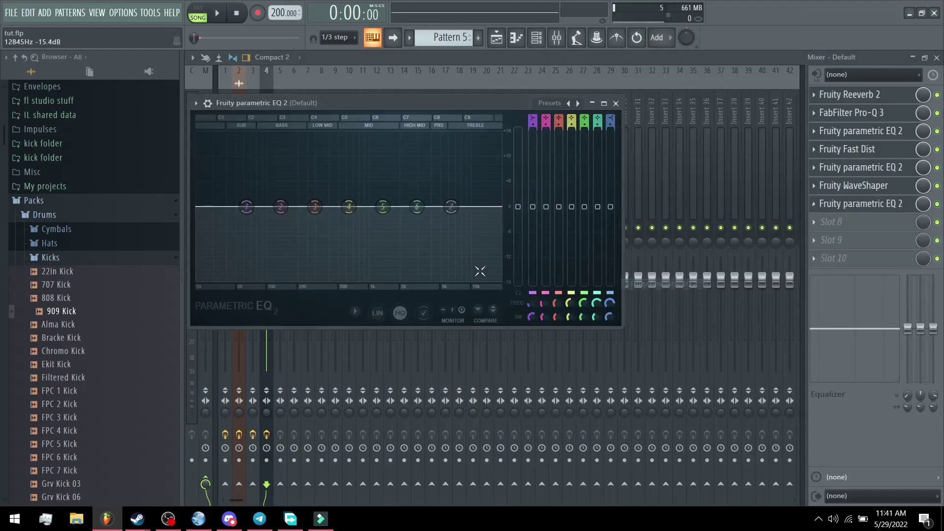
drag(326, 103, 441, 162)
key(space)
drag(392, 265, 332, 226)
drag(426, 265, 402, 297)
drag(562, 265, 567, 248)
drag(332, 225, 339, 225)
Step: Review the Reeverb 2 and Pro-Q 3 settings and add Fruity Soft Clipper in slot 8
drag(518, 192, 512, 213)
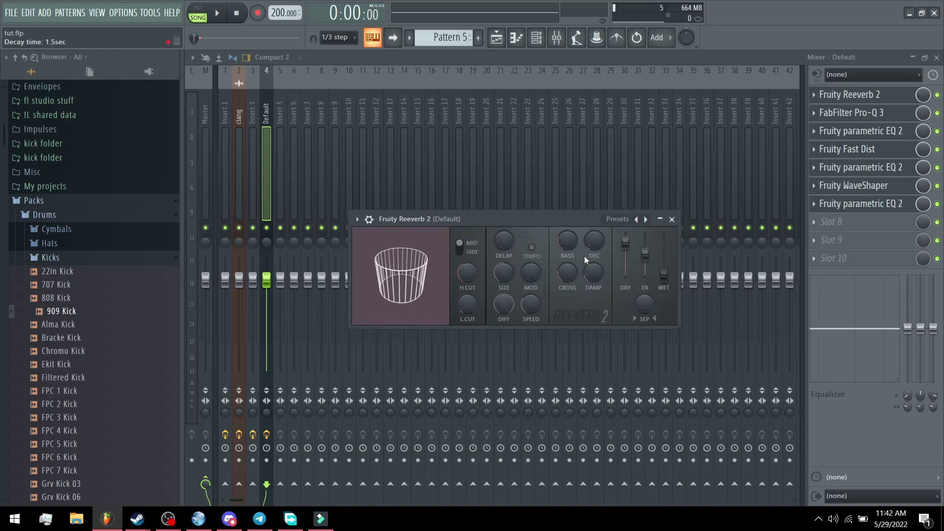
key(space)
click(851, 112)
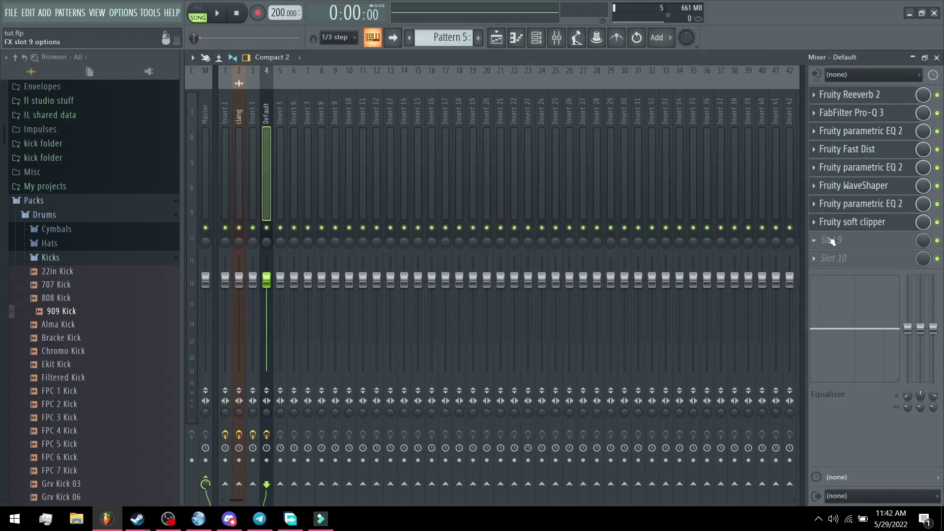
Step: Reopen Sytrus from the channel rack, set the OP 1 pitch envelope amount to +1200 cents and restart playback
key(F6)
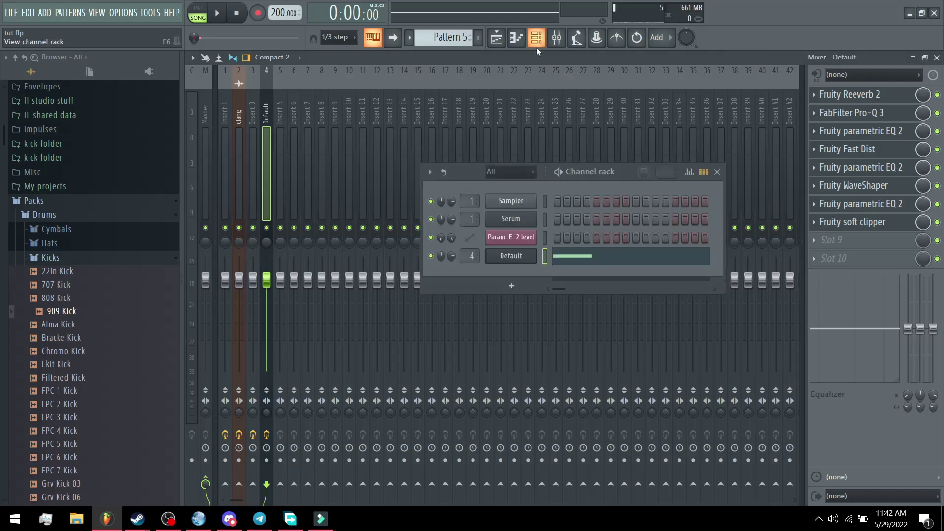
click(509, 254)
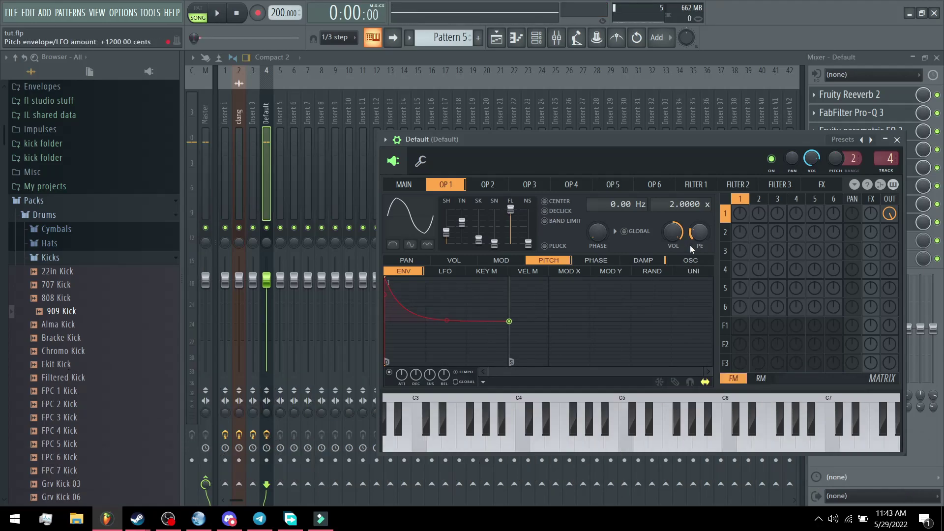
key(space)
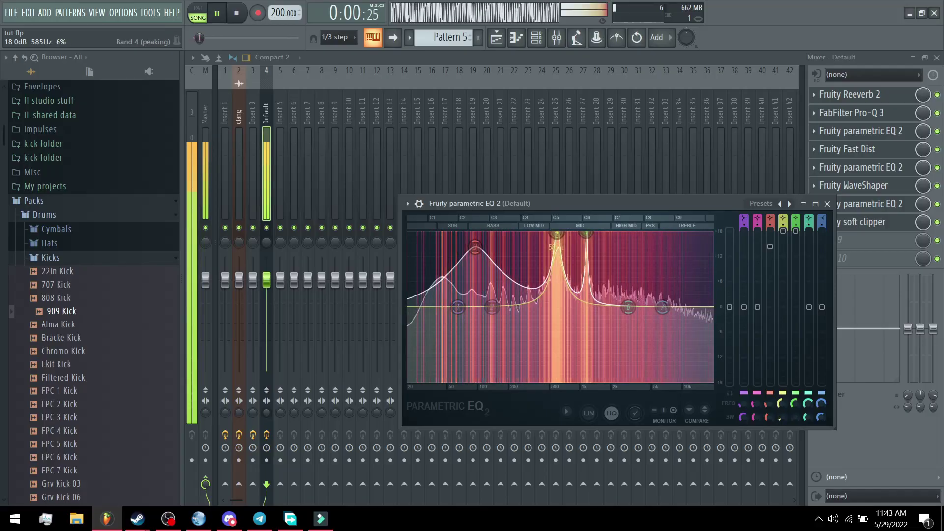
Step: In the slot 5 EQ, shift band 3's boost into the sub range and add 18 dB boosts on bands 6 and 2 near 1.9 kHz
drag(475, 245, 436, 244)
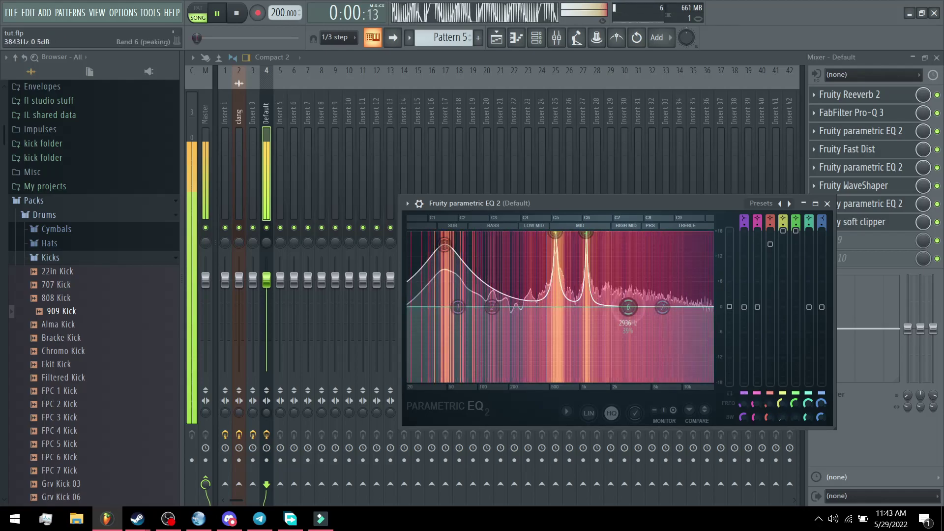
drag(628, 307, 609, 232)
drag(808, 418, 807, 445)
drag(491, 307, 596, 232)
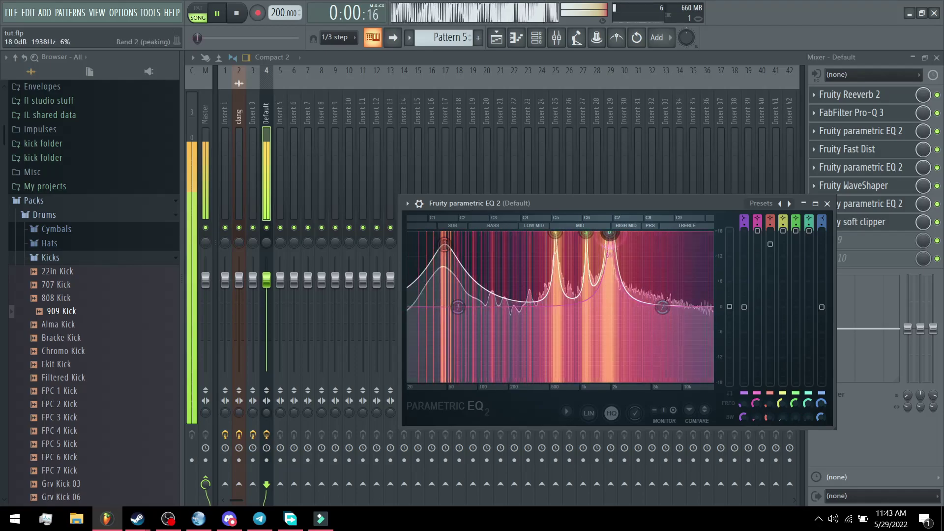
drag(610, 233, 608, 260)
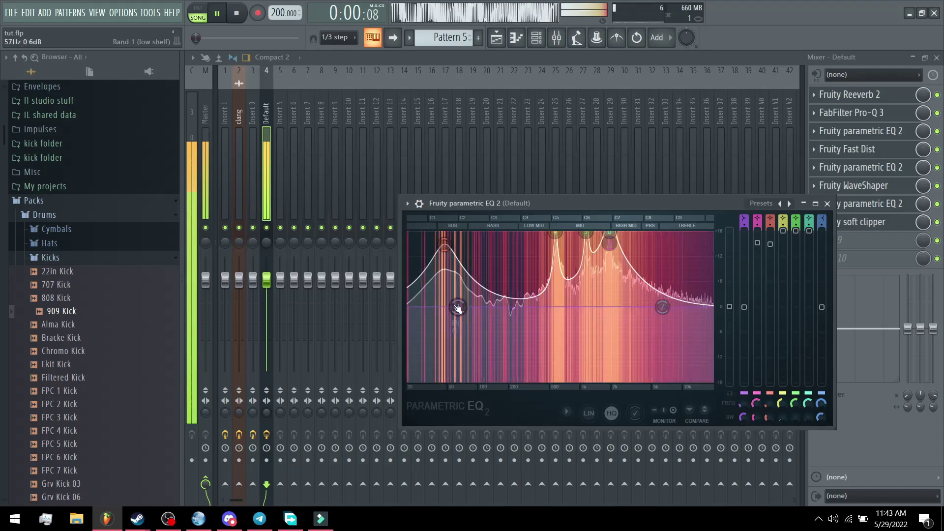
Step: Switch band 1 of the slot 5 EQ to peaking, narrow it to 11% and move it to about 1121 Hz
drag(458, 307, 463, 275)
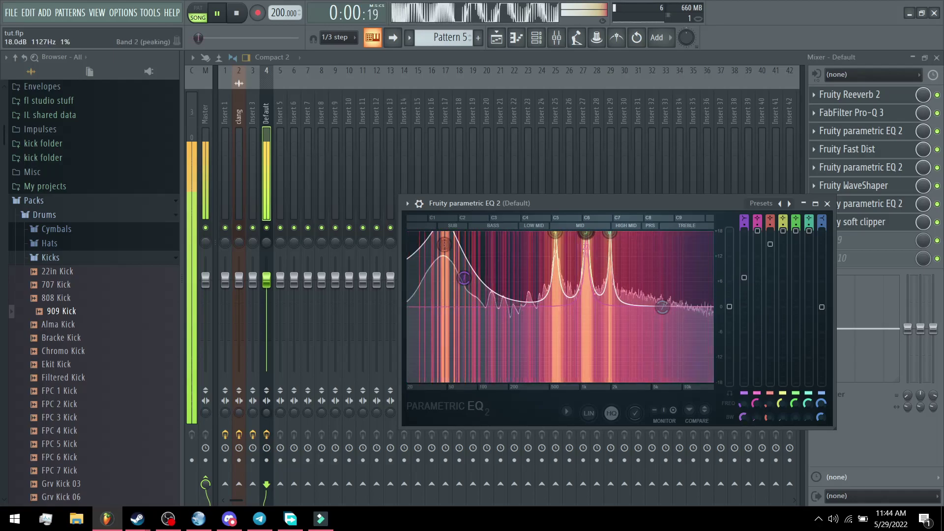
right_click(464, 276)
click(480, 293)
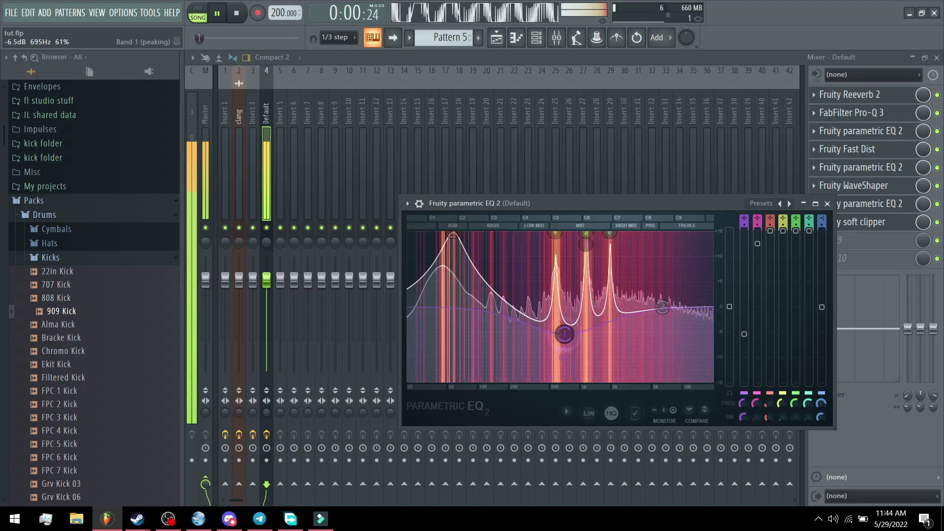
scroll(587, 260, down, 8)
drag(564, 335, 585, 324)
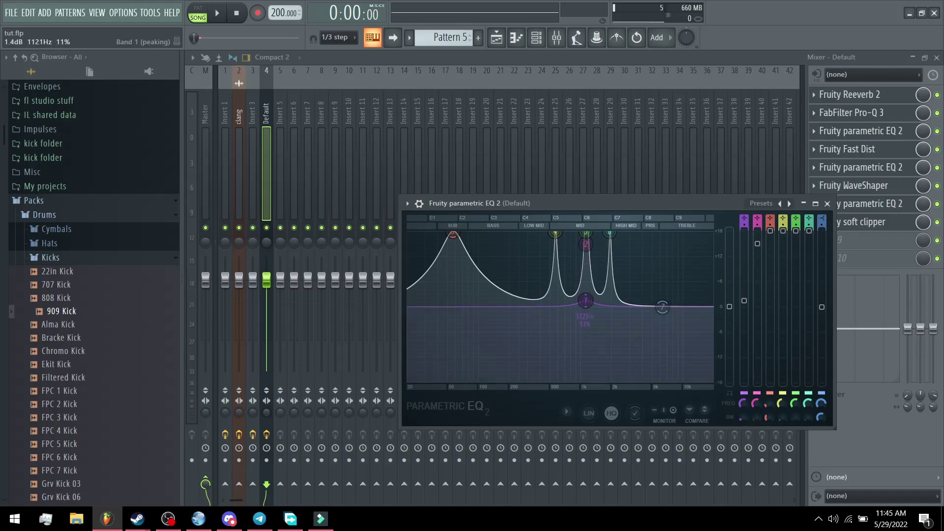
Step: Create an automation clip for band 1's level in the slot 5 EQ and show it in the playlist
right_click(744, 265)
click(789, 350)
click(497, 38)
key(space)
Step: Shape the Track 3 automation clip as a steep early drop followed by a gradual rise, ending at about 31%
right_click(379, 185)
mouse_move(379, 186)
mouse_down()
mouse_move(388, 187)
mouse_move(369, 174)
mouse_move(387, 193)
mouse_up()
key(space)
drag(486, 175, 487, 186)
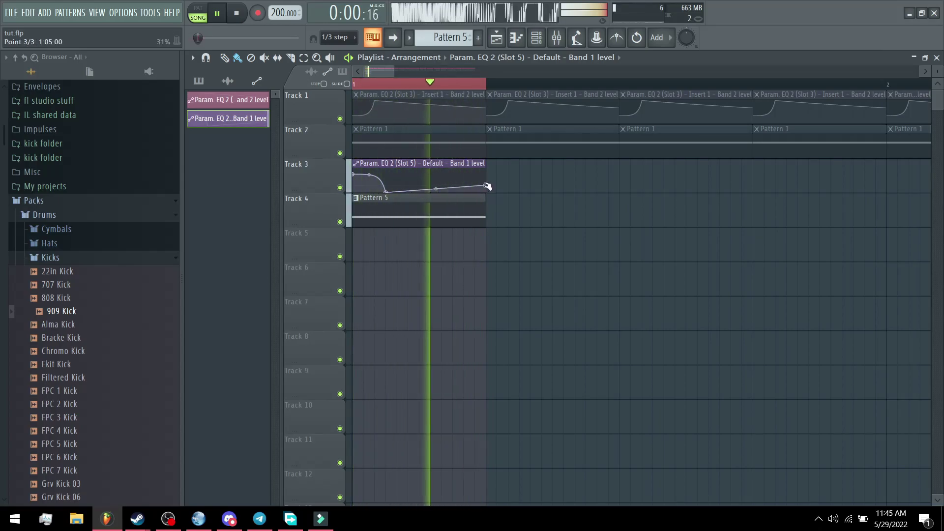
Step: Return to the slot 5 EQ in the mixer, move band 6 to about 600 Hz with a small boost and stop playback
key(F9)
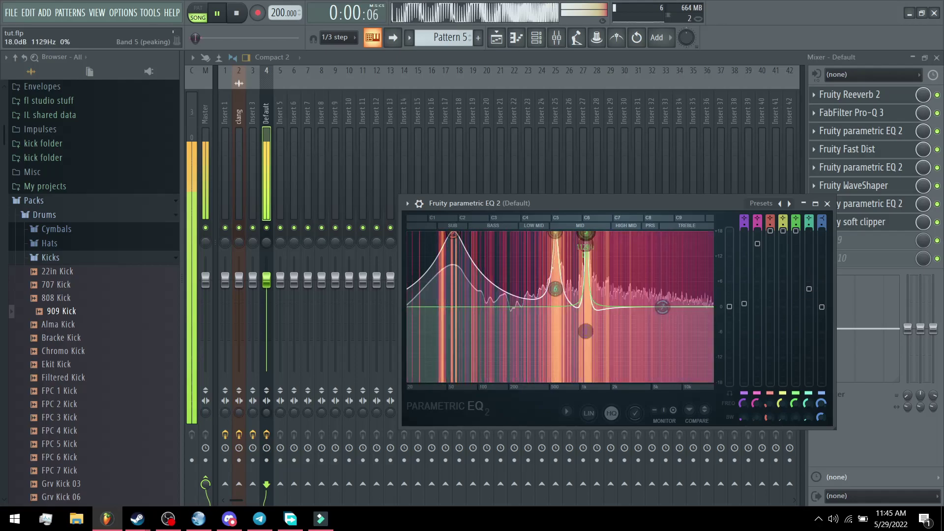
key(space)
Step: Select the first-beat automation and Pattern 5 clips on Tracks 3 and 4 and duplicate them repeatedly across the following beats
key(F5)
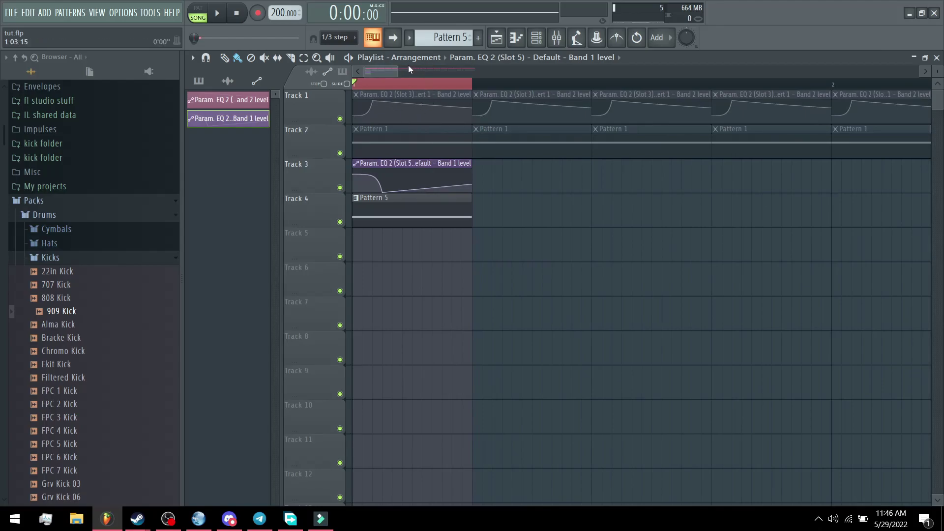
scroll(409, 69, down, 2)
drag(421, 167, 381, 225)
scroll(361, 85, down, 3)
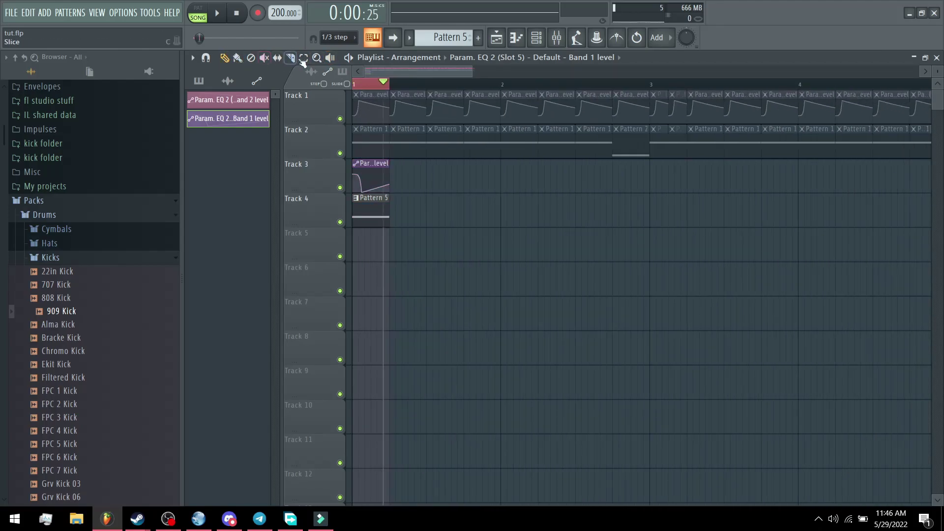
key(space)
key(ctrl+b)
key(ctrl+b)
key(ctrl+b)
key(ctrl+b)
key(ctrl+b)
key(ctrl+b)
key(ctrl+b)
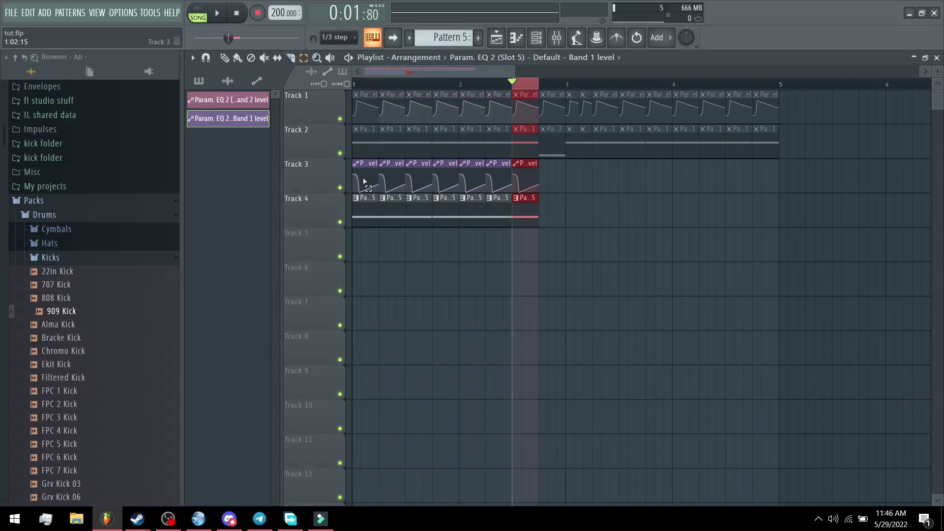
Step: Select the seventh beat in the playlist and raise the F1 note of its kick in Pattern 6 to C2
scroll(498, 73, up, 5)
ctrl+click(579, 266)
drag(434, 71, 398, 87)
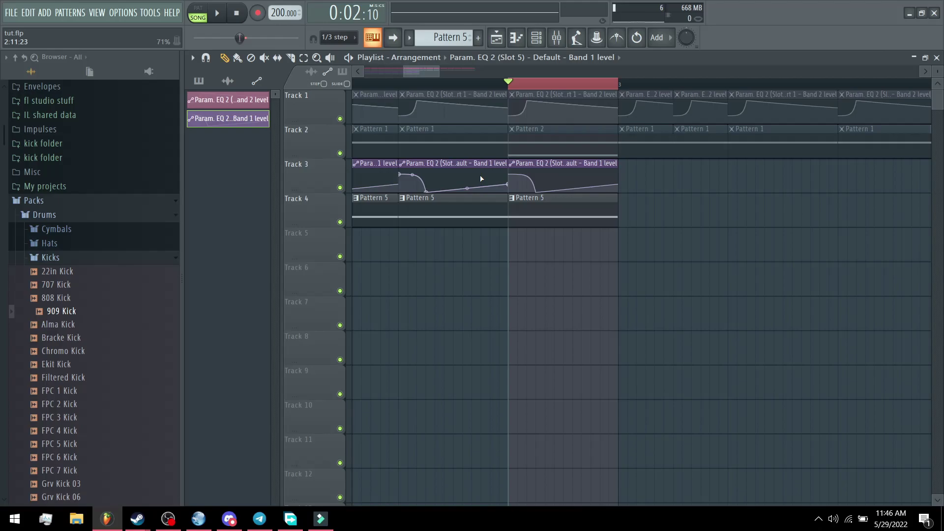
key(ctrl+z)
drag(507, 85, 429, 87)
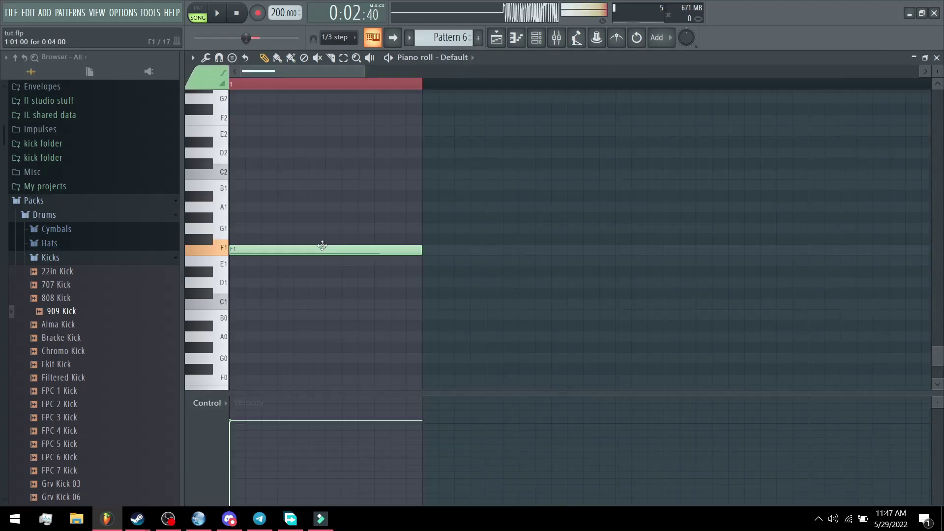
drag(320, 244, 311, 161)
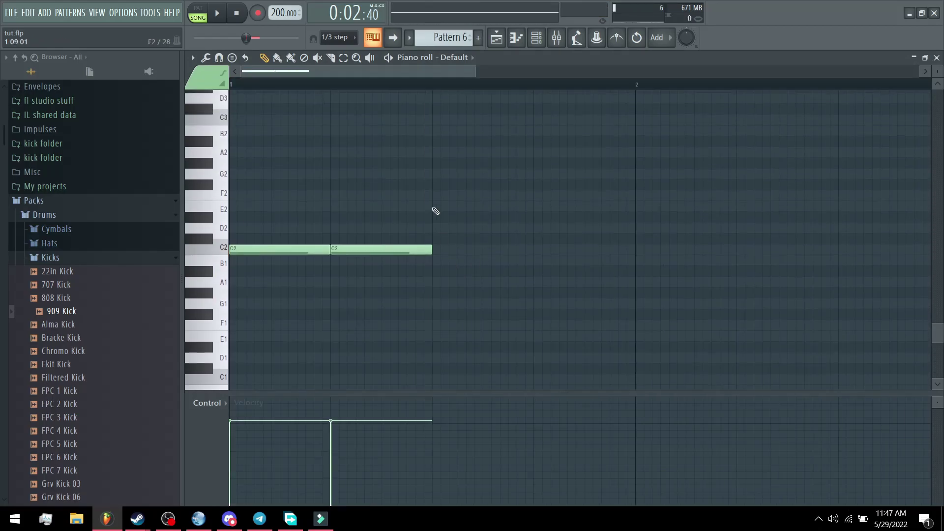
scroll(348, 229, up, 1)
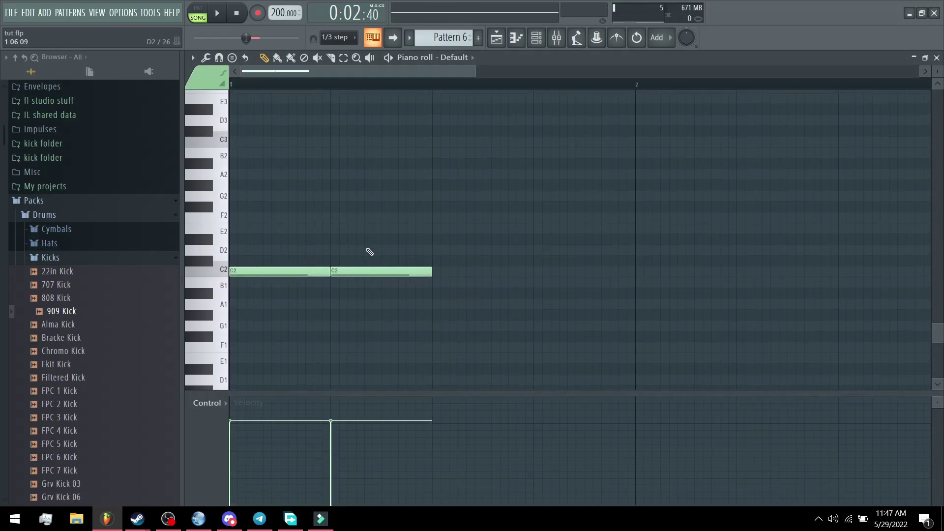
Step: Add a half-beat F2 note after the two C2 notes in Pattern 6, followed by a half-beat C2 note
click(495, 42)
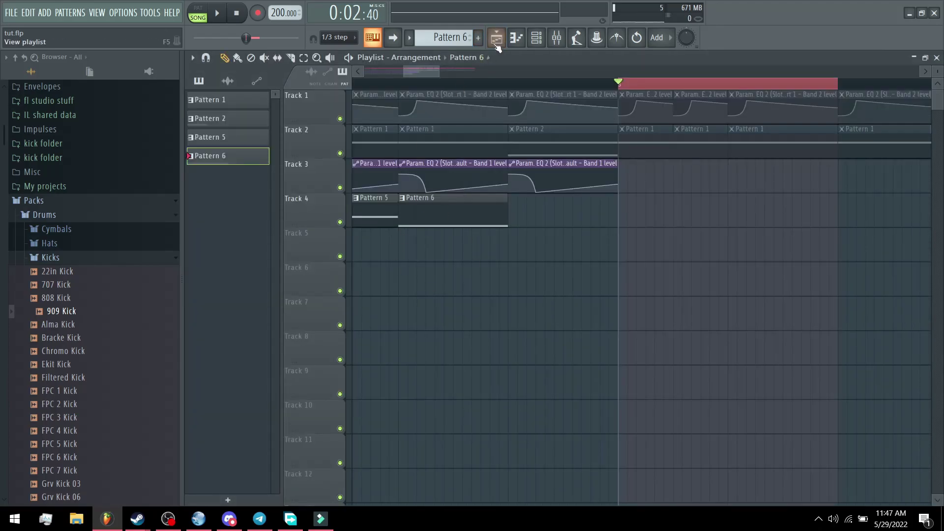
click(512, 39)
click(435, 216)
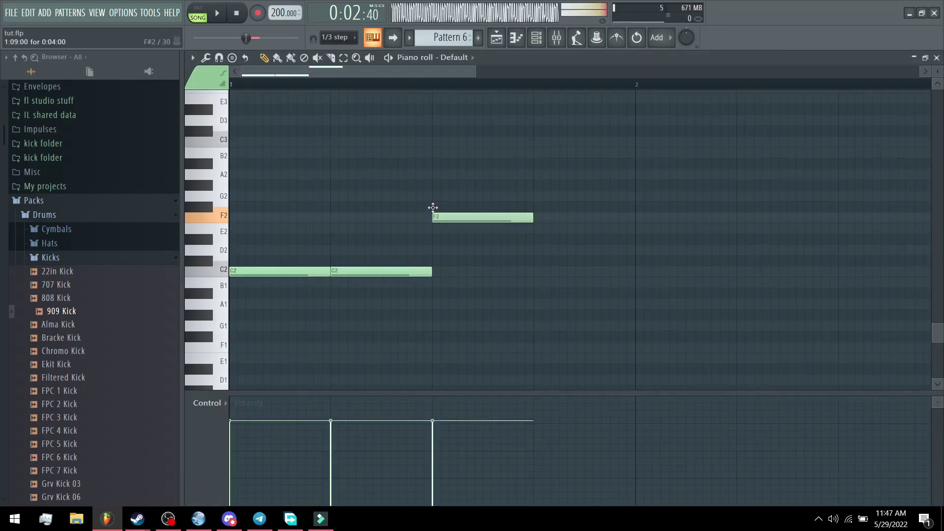
drag(531, 218, 483, 218)
drag(485, 283, 482, 263)
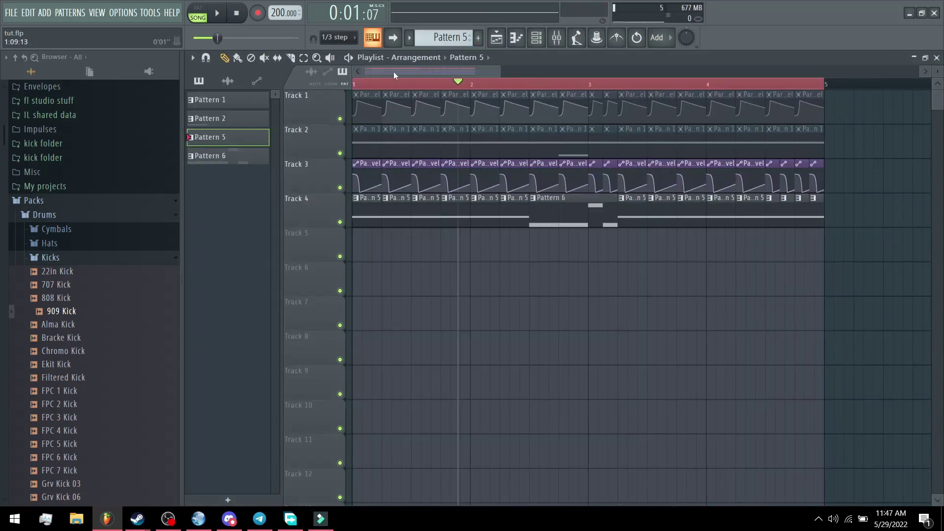
Step: Check the arrangement's playback and place the 909 Kick sample from the browser at the start of Track 6
key(space)
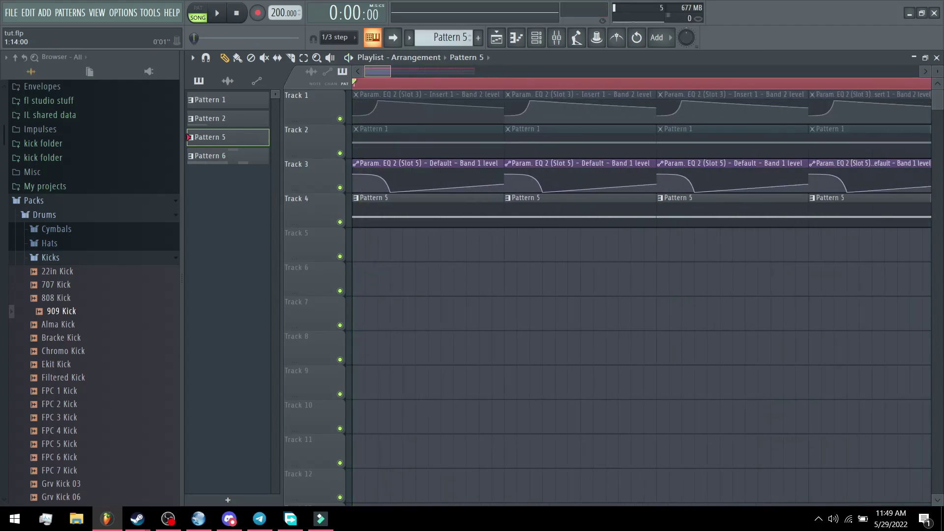
mouse_move(391, 72)
mouse_down()
mouse_move(491, 71)
mouse_move(374, 72)
mouse_up()
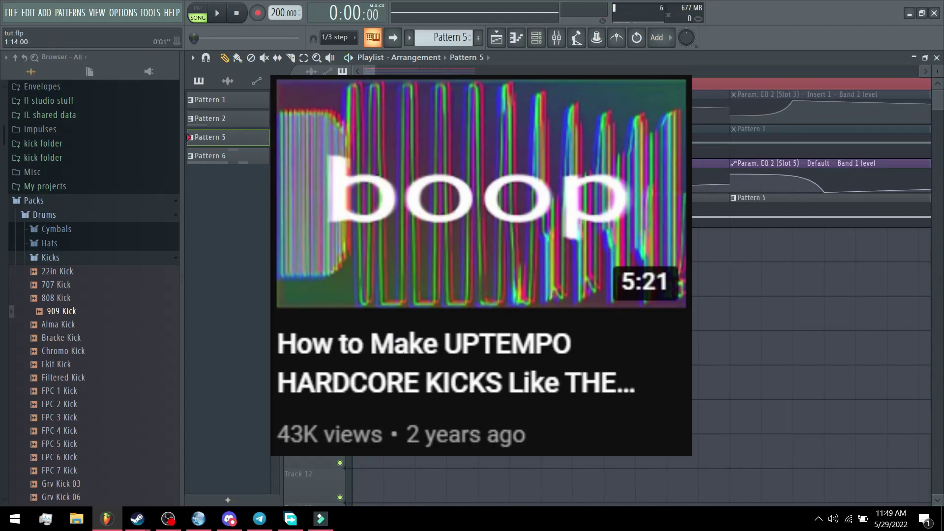
scroll(131, 371, up, 4)
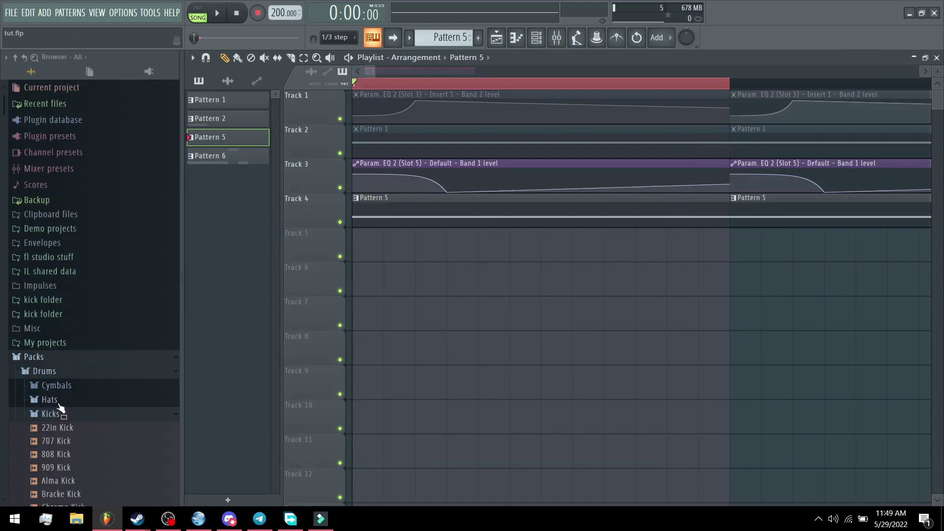
drag(58, 454, 122, 436)
drag(75, 468, 414, 339)
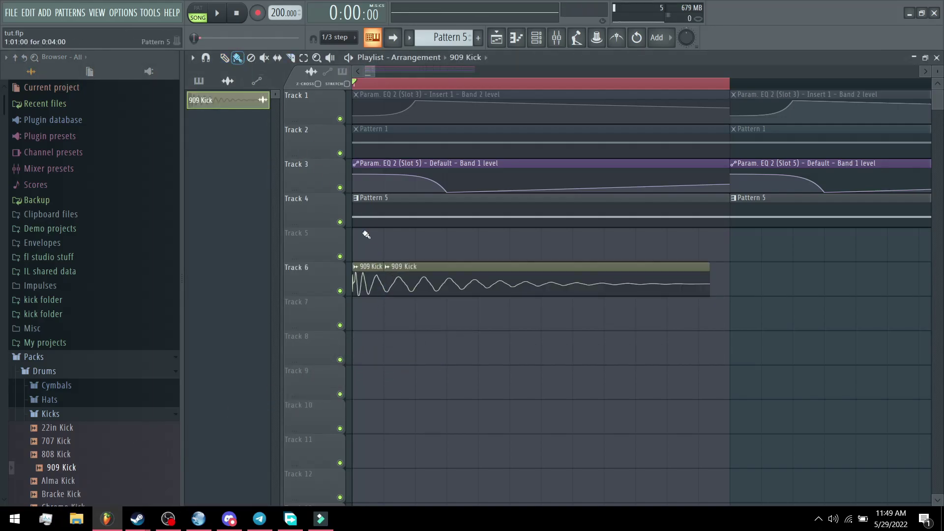
Step: Paint repeats of the short 909 Kick slice along Track 6 to extend the kick's tail just past two beats
right_click(393, 280)
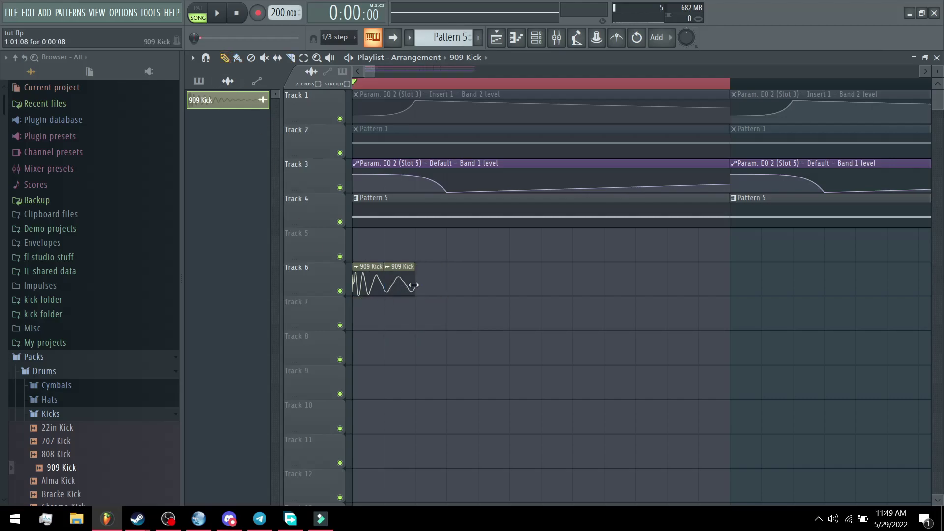
drag(411, 279, 537, 277)
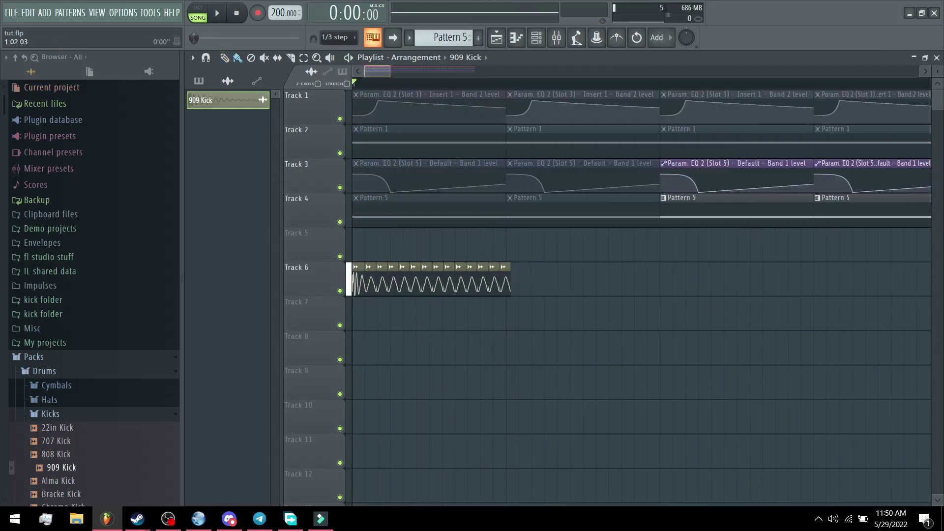
scroll(540, 339, up, 3)
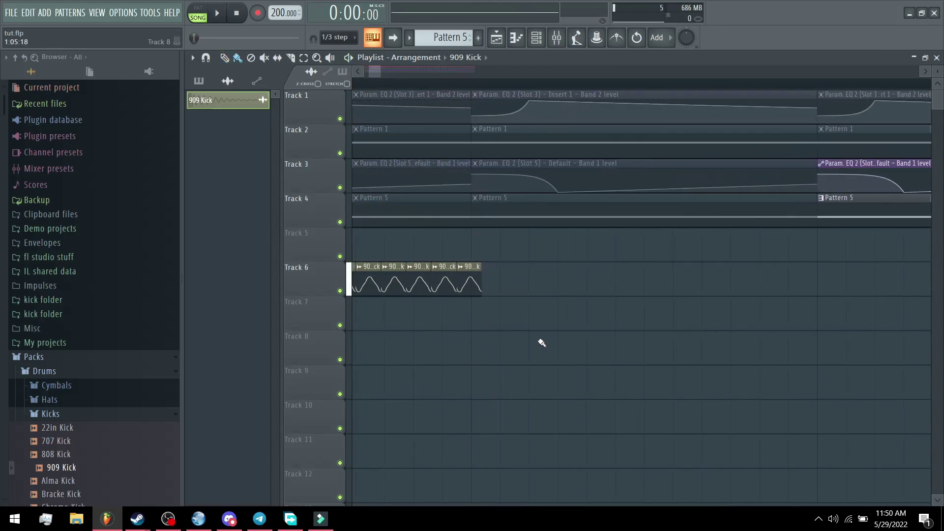
drag(497, 280, 872, 283)
scroll(515, 83, down, 4)
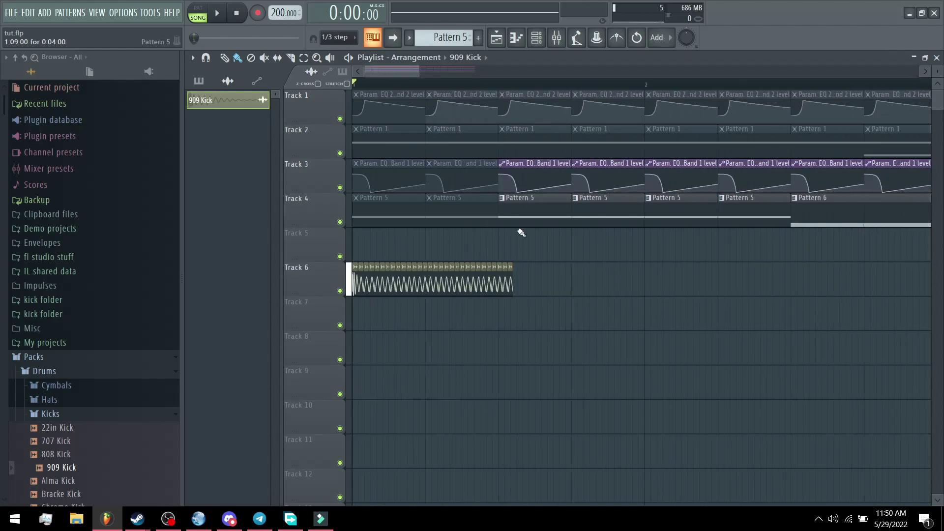
key(ctrl+Right)
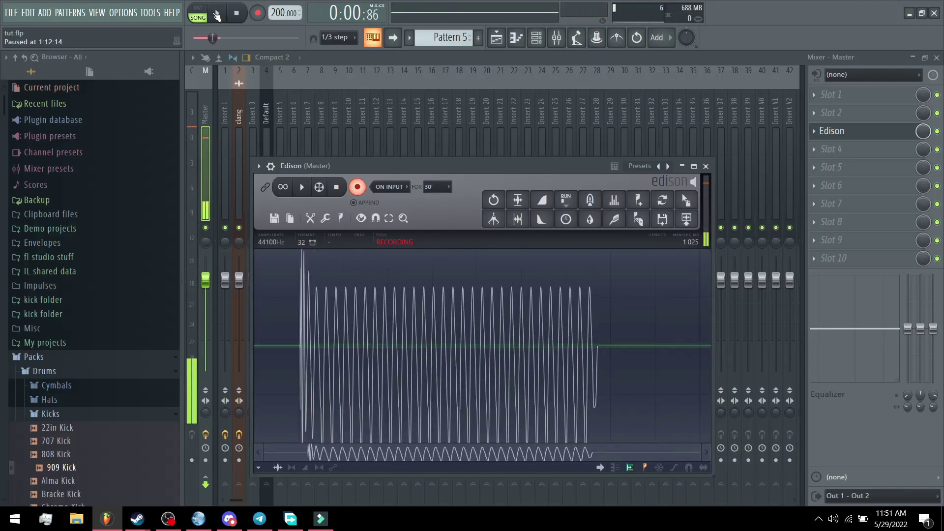
Step: Stop the recording, trim the captured kick in Edison and place it on Track 6 instead of the 909 slices
click(217, 16)
click(517, 220)
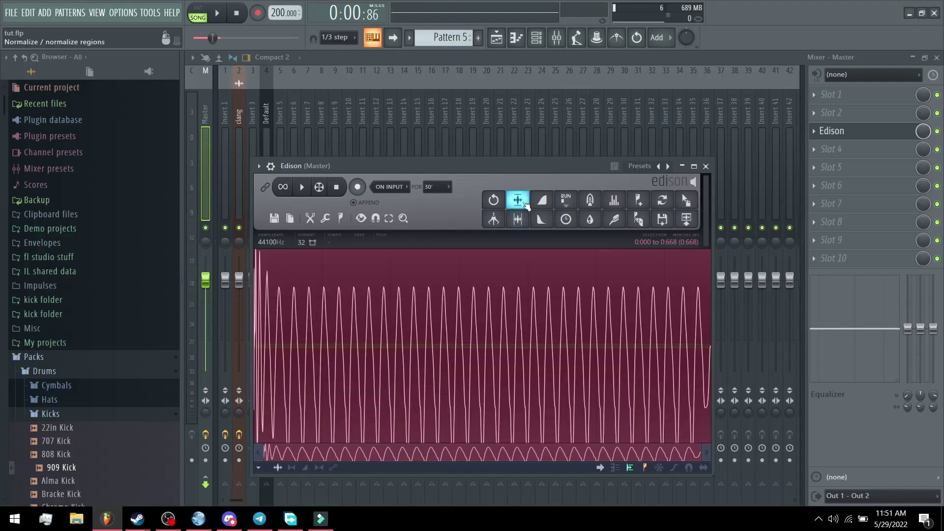
drag(690, 203, 449, 303)
key(F5)
right_click(516, 285)
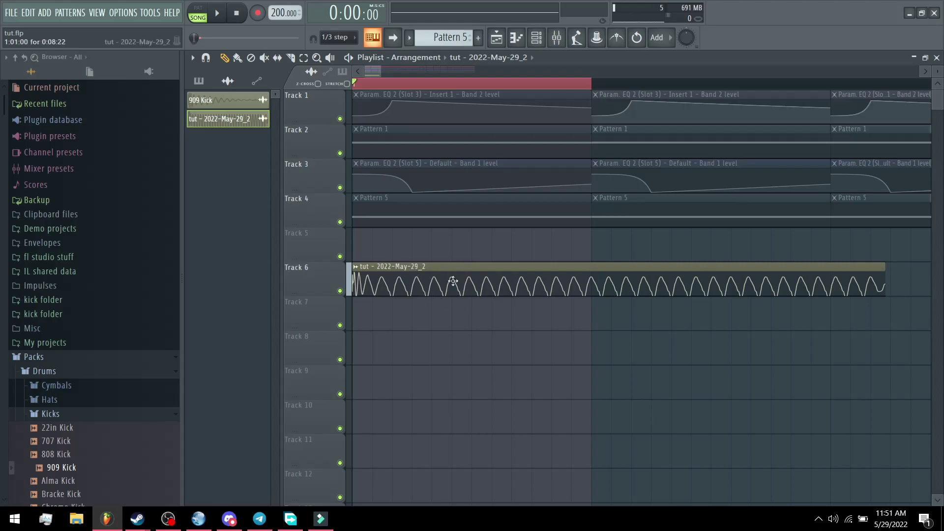
Step: Route the recorded kick clip to a free mixer track and load GTune in its first effect slot
double_click(442, 280)
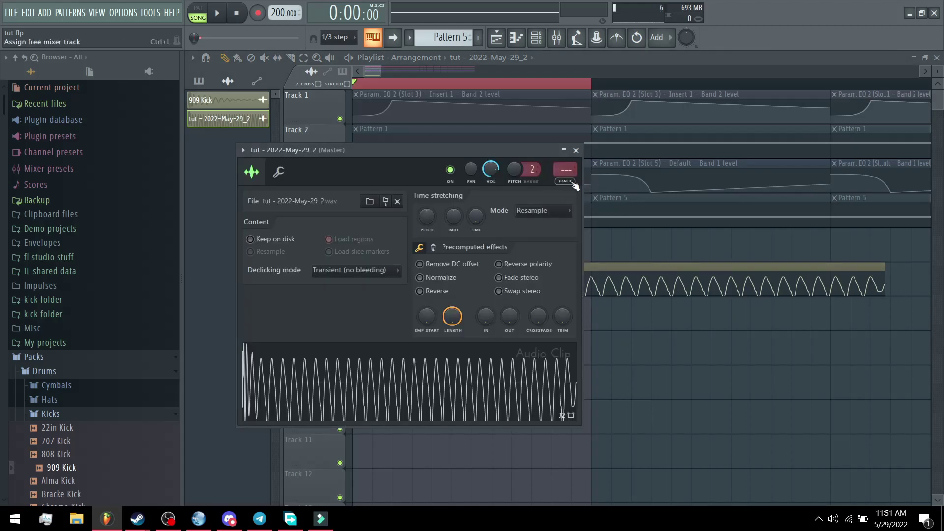
click(573, 183)
click(842, 101)
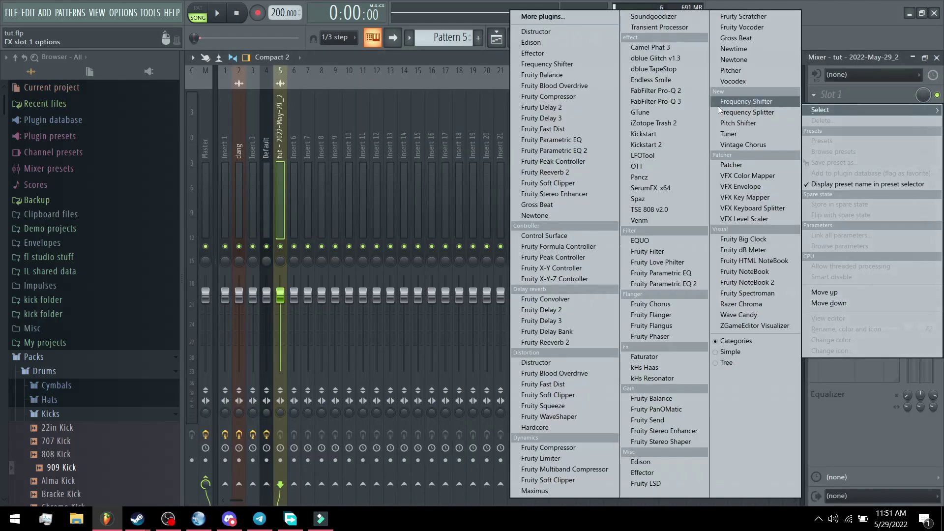
click(665, 116)
drag(527, 225, 575, 186)
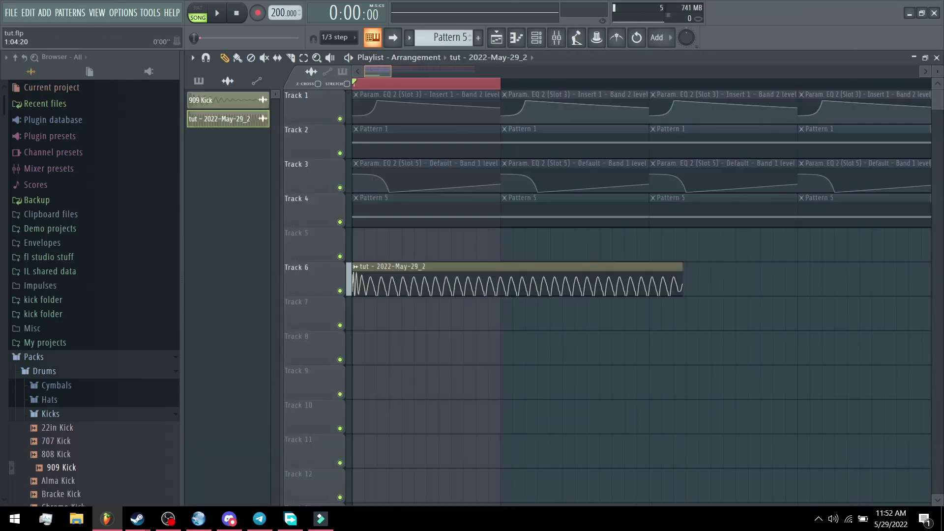
Step: Extend the playlist time selection past the end of the recorded kick clip on Track 6
scroll(462, 94, down, 1)
drag(479, 83, 680, 93)
scroll(453, 189, up, 1)
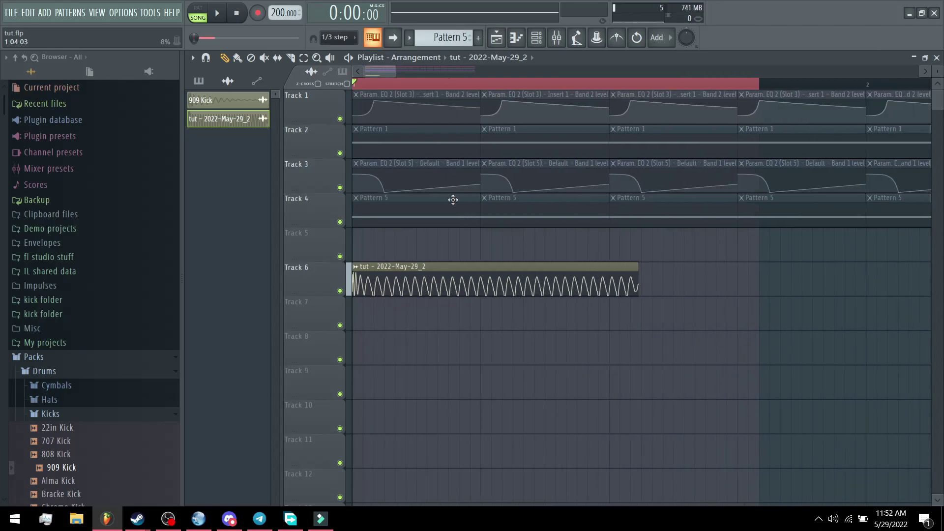
Step: Detach the GTune window, place it over the playlist beside the kick clip and play the kick to read its pitch
click(555, 42)
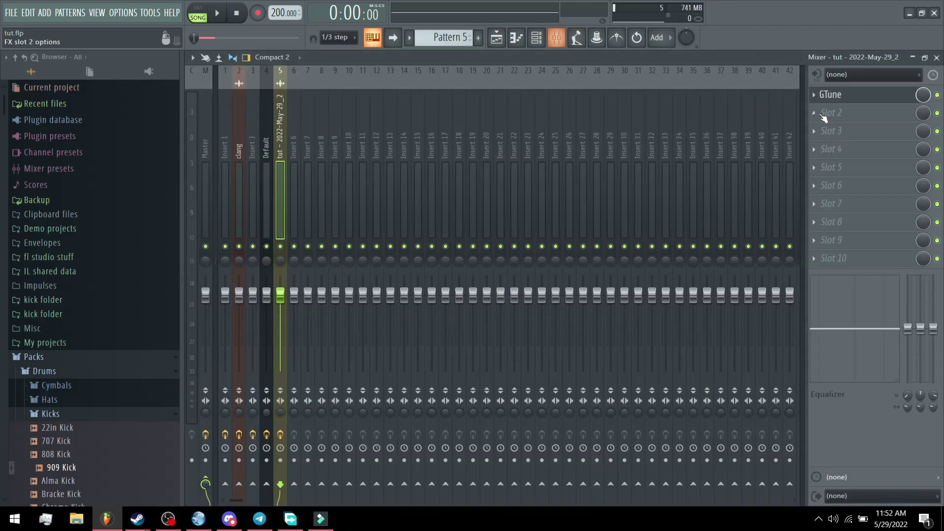
click(845, 95)
click(514, 186)
click(556, 425)
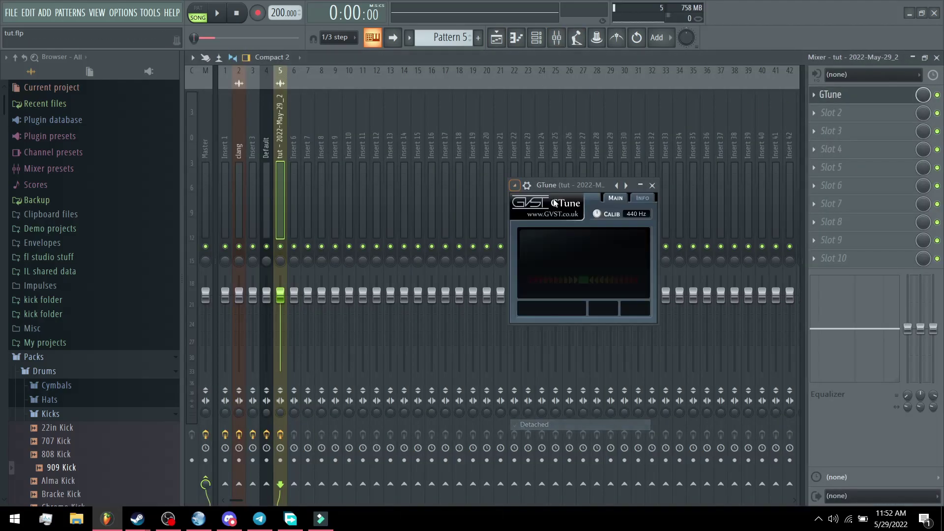
click(496, 37)
drag(555, 185, 685, 176)
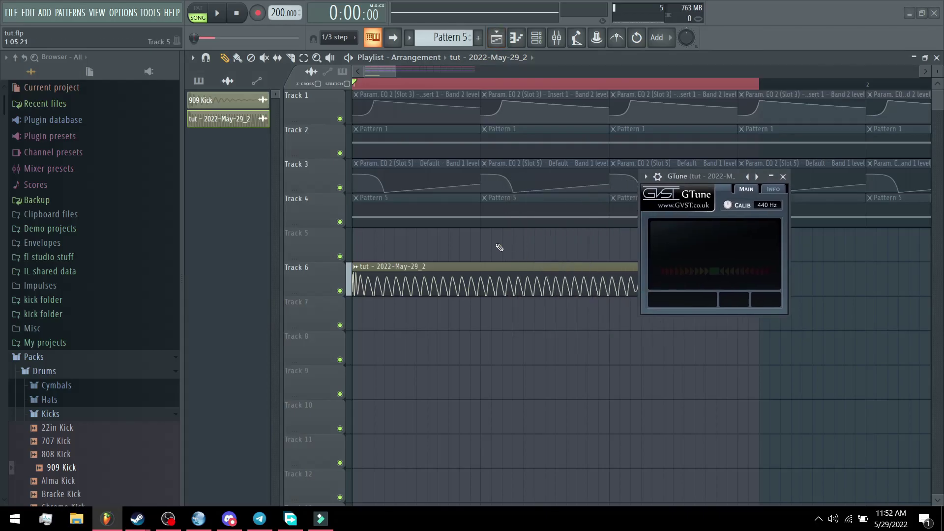
key(space)
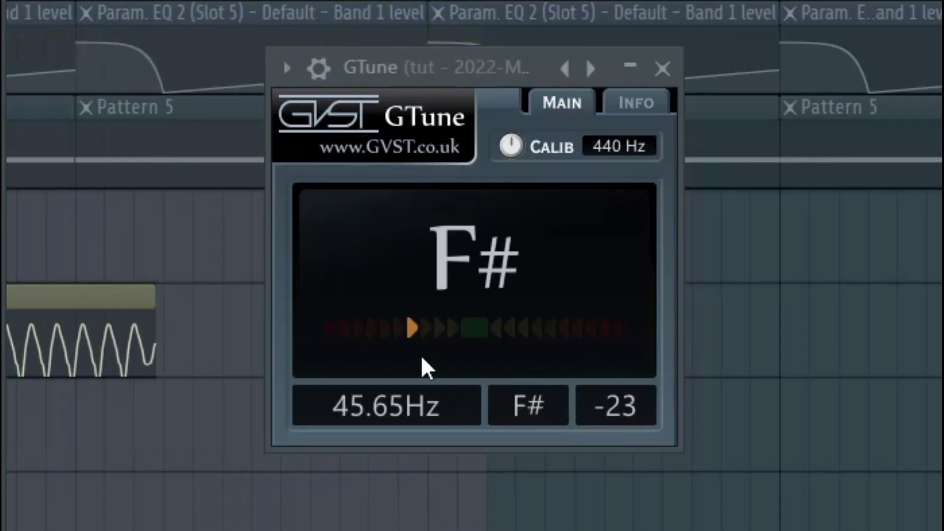
key(space)
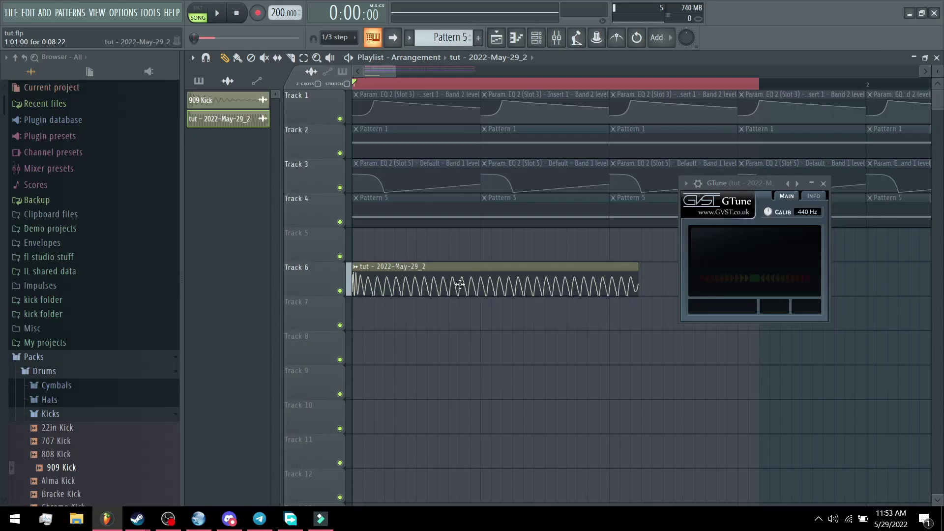
Step: Open the recorded kick clip's settings and set its pitch shift to +20 cents while checking the tuning in GTune
double_click(460, 284)
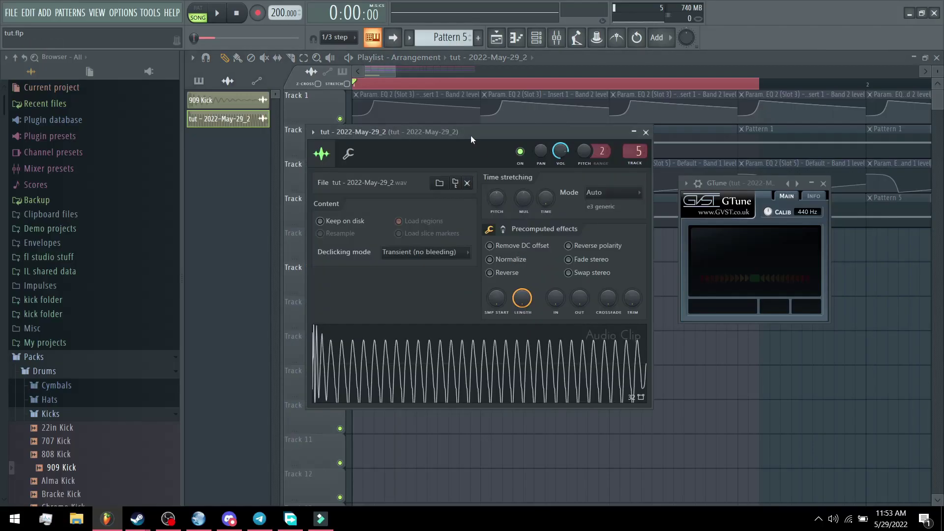
drag(471, 137, 492, 177)
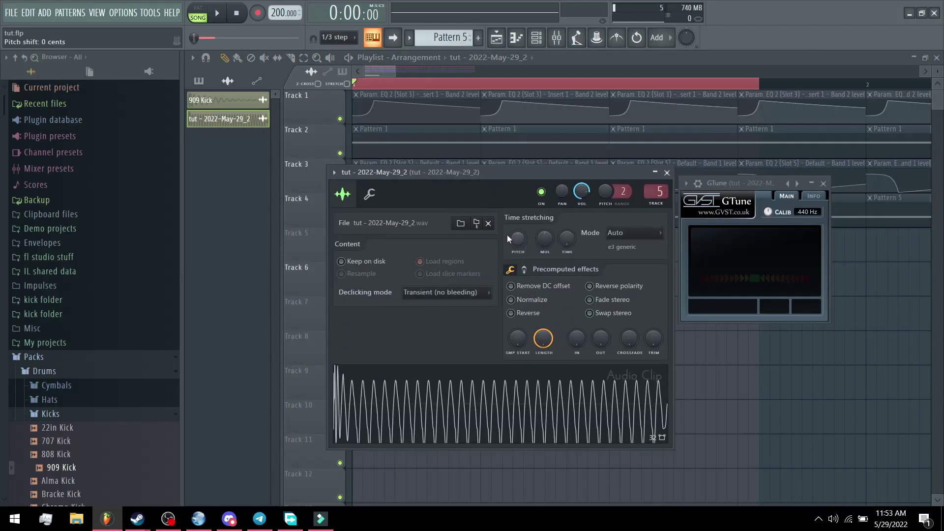
mouse_move(520, 246)
mouse_down()
mouse_move(520, 235)
mouse_move(519, 245)
mouse_up()
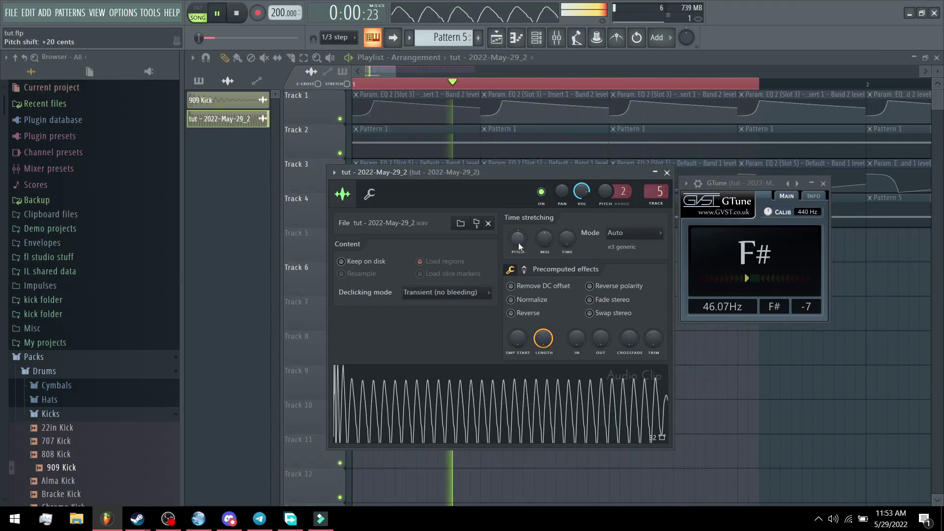
key(space)
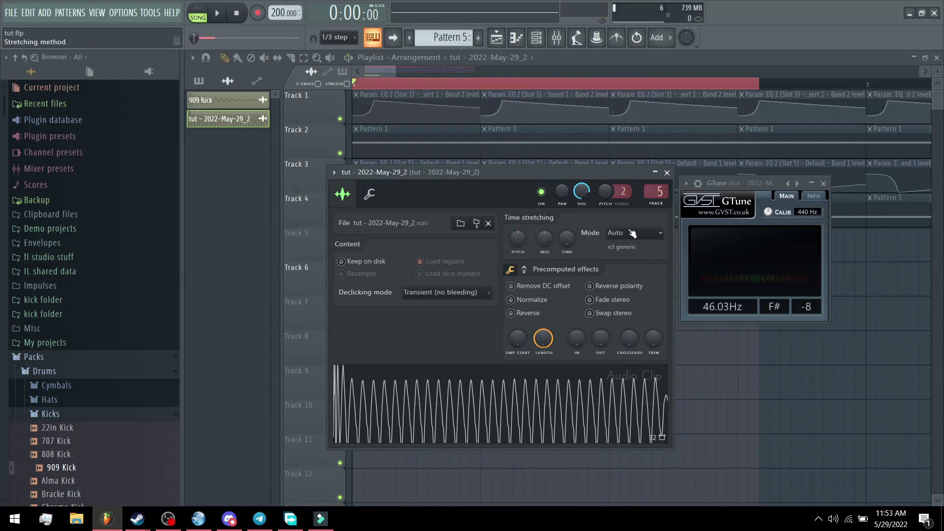
Step: Set the kick clip's time-stretching mode to e3 mono and play it to check the tuning
click(632, 233)
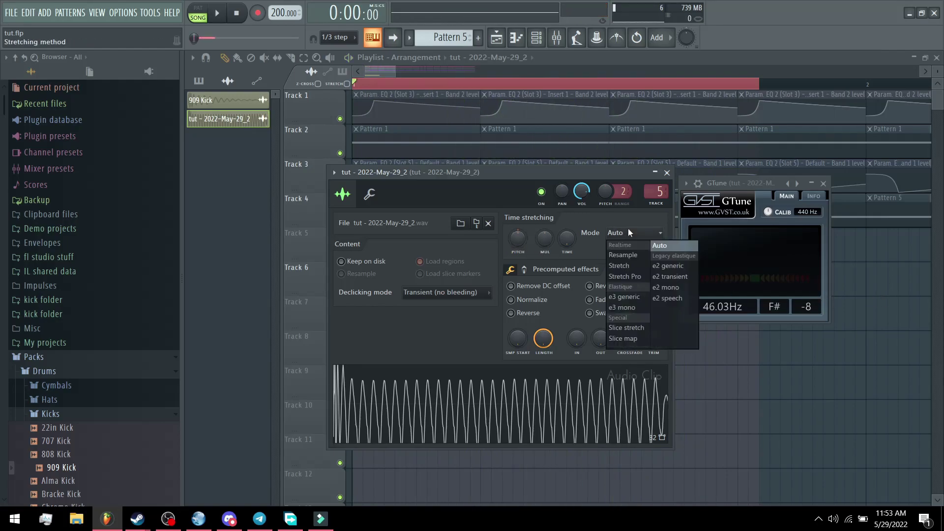
click(625, 308)
key(space)
key(space)
Step: Limit the time selection to about one beat, cut the Track 6 kick clip down to the first beat and close GTune
drag(395, 71, 393, 71)
drag(729, 83, 484, 58)
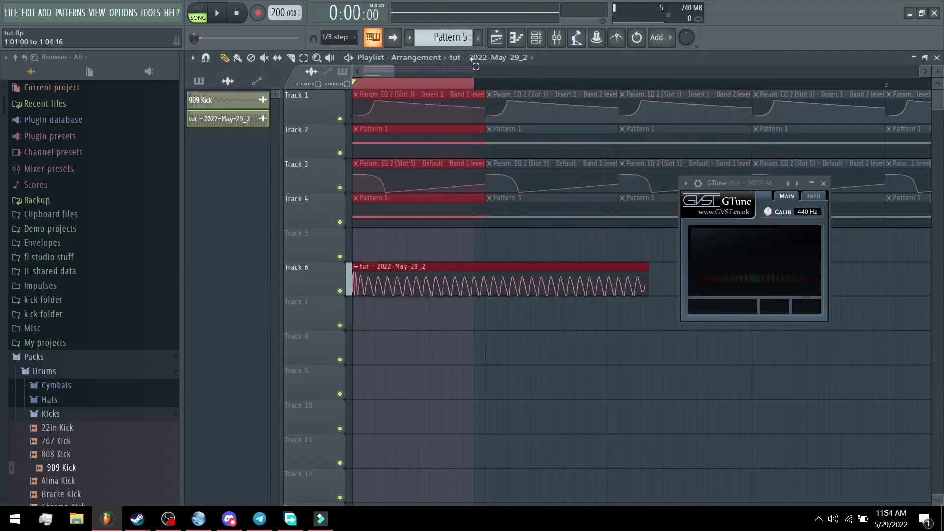
ctrl+click(502, 321)
drag(394, 72, 385, 71)
drag(544, 287, 545, 287)
right_click(590, 280)
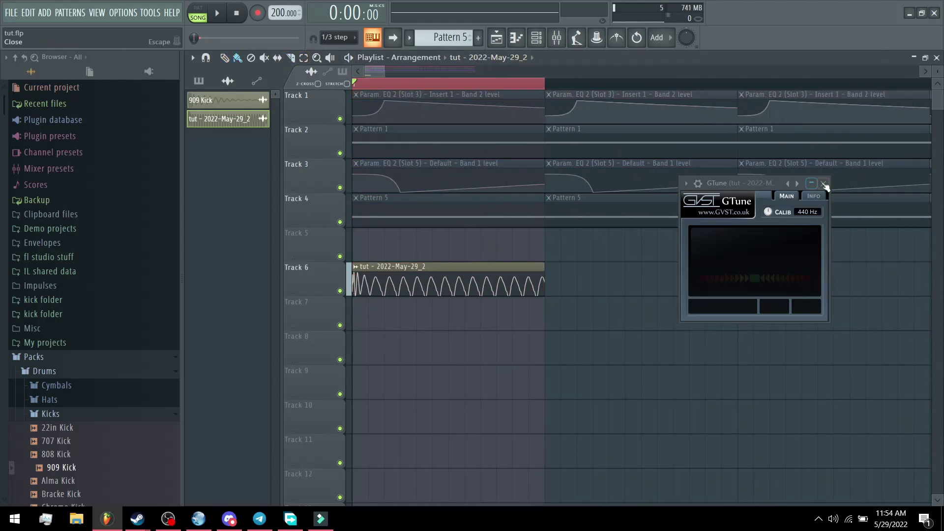
click(823, 183)
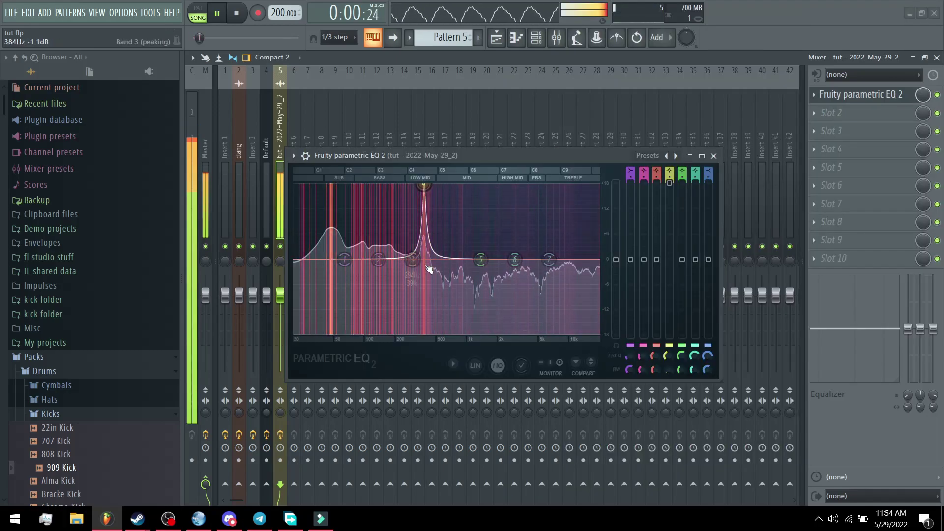
Step: Boost bands 3 and 6 of the recorded kick's EQ to about 18 dB as narrow peaks, with band 3 around 401 Hz
drag(414, 262, 423, 205)
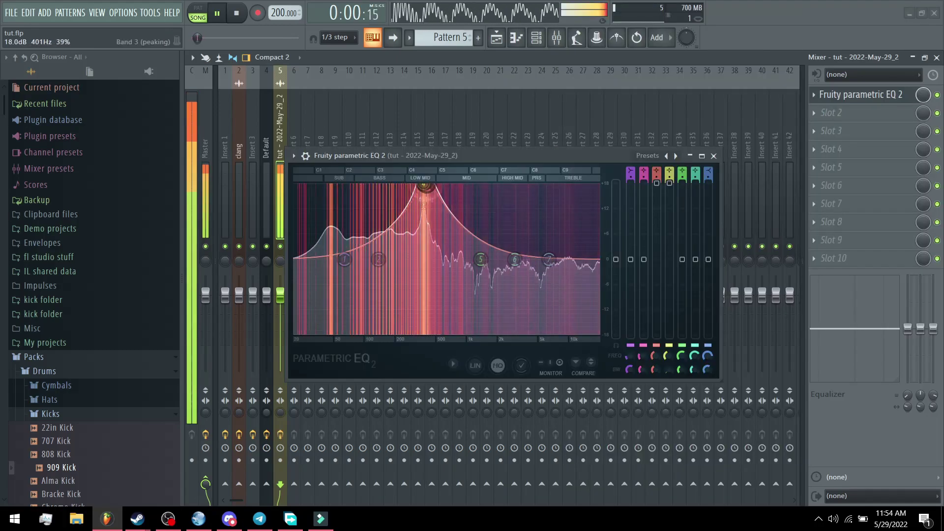
scroll(424, 185, down, 5)
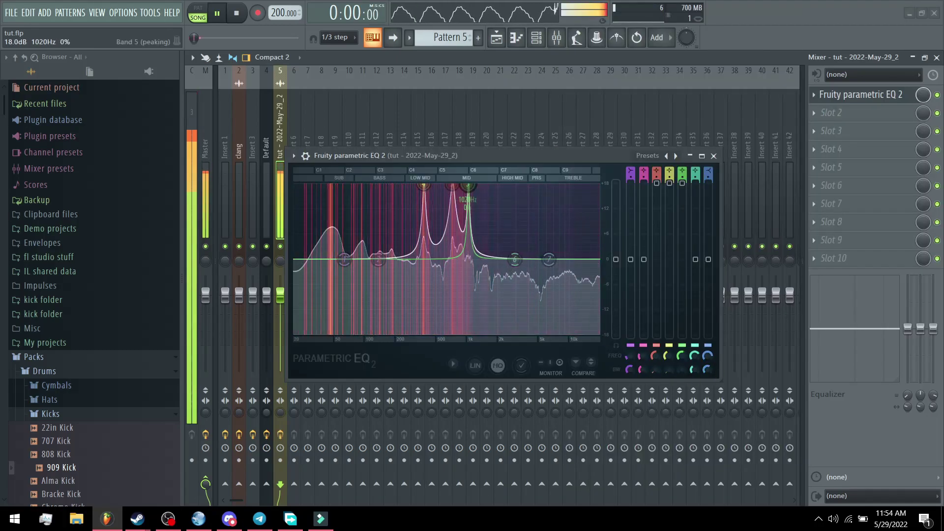
drag(514, 259, 443, 185)
scroll(432, 185, down, 5)
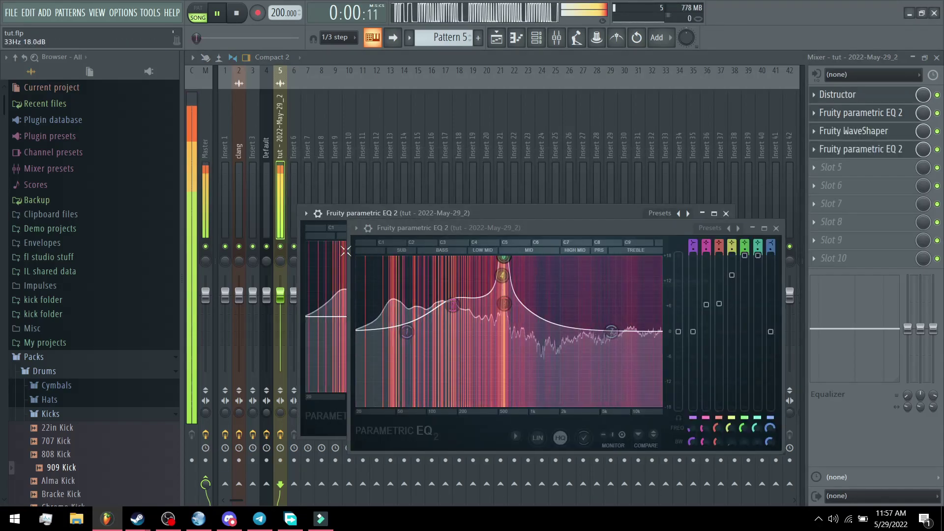
Step: Turn off Detached for the front Fruity parametric EQ 2 and add Fruity Reeverb 2 to the recorded kick's effect chain
click(355, 227)
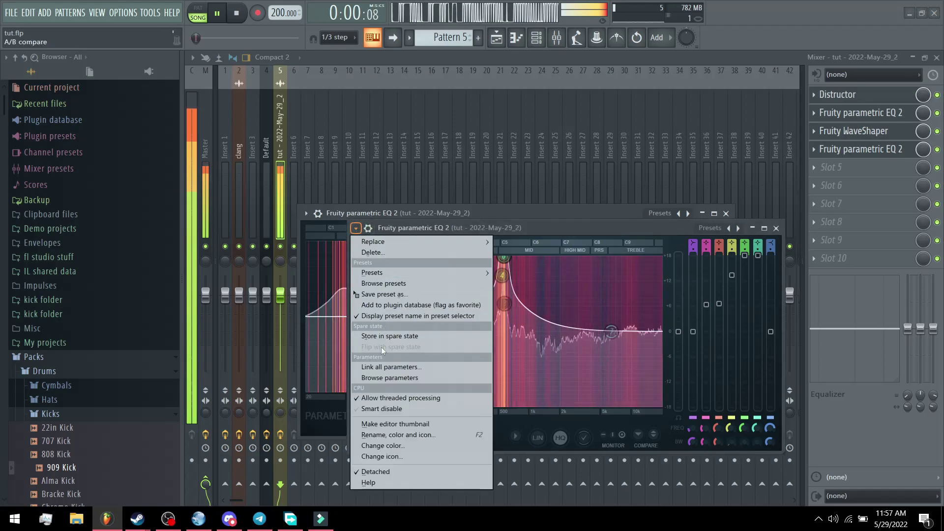
click(375, 471)
drag(564, 307, 566, 299)
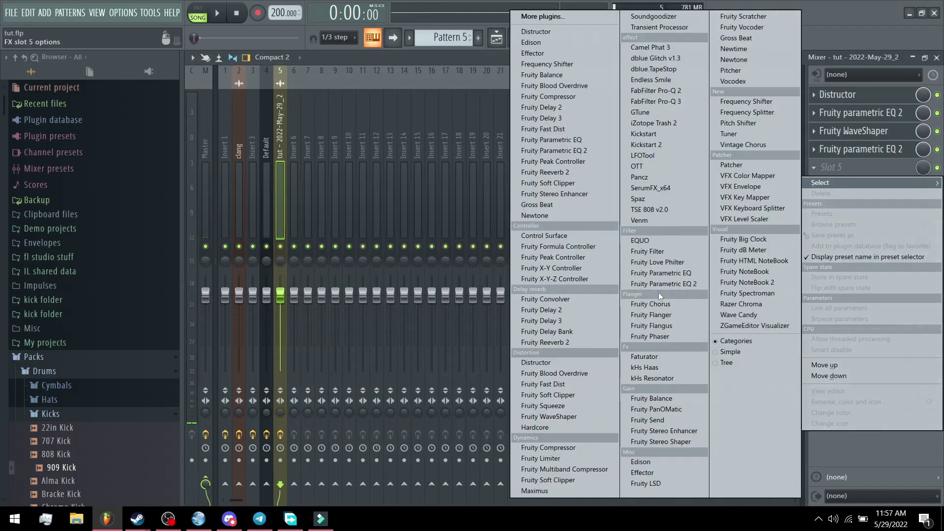
click(606, 343)
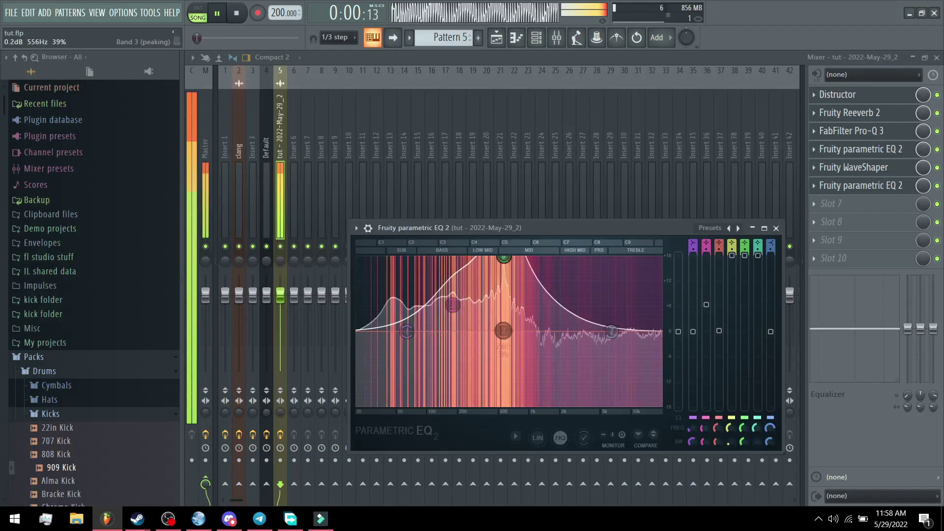
Step: Lower band 3 of the slot 4 EQ below 0 dB and create an automation clip for its level
drag(718, 348, 719, 355)
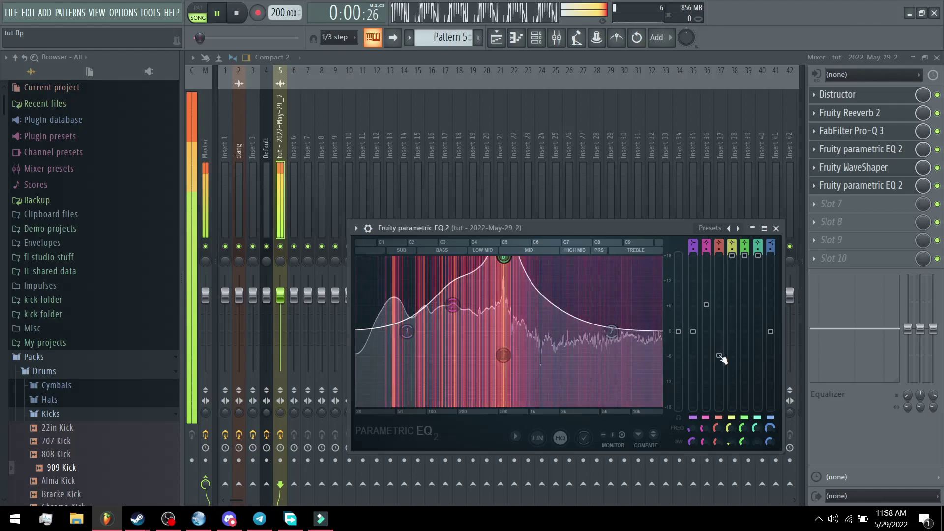
key(space)
right_click(720, 356)
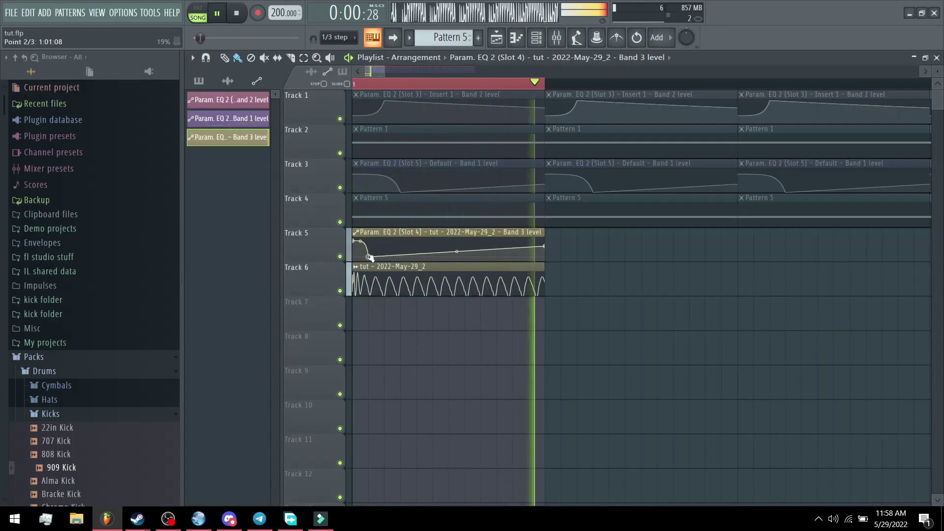
Step: Shape the Track 5 band 3 automation to start high, drop quickly and rise gently to the end, checking it by playback
drag(543, 246, 546, 252)
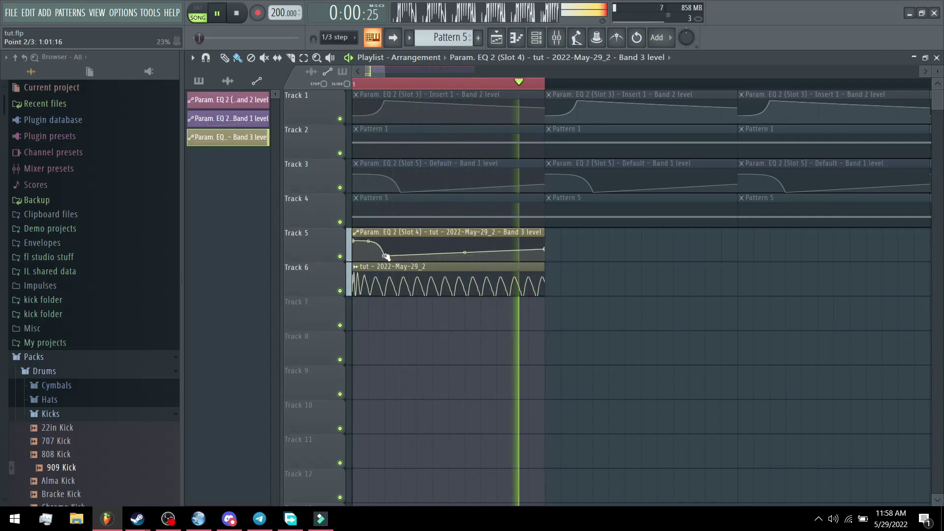
click(513, 284)
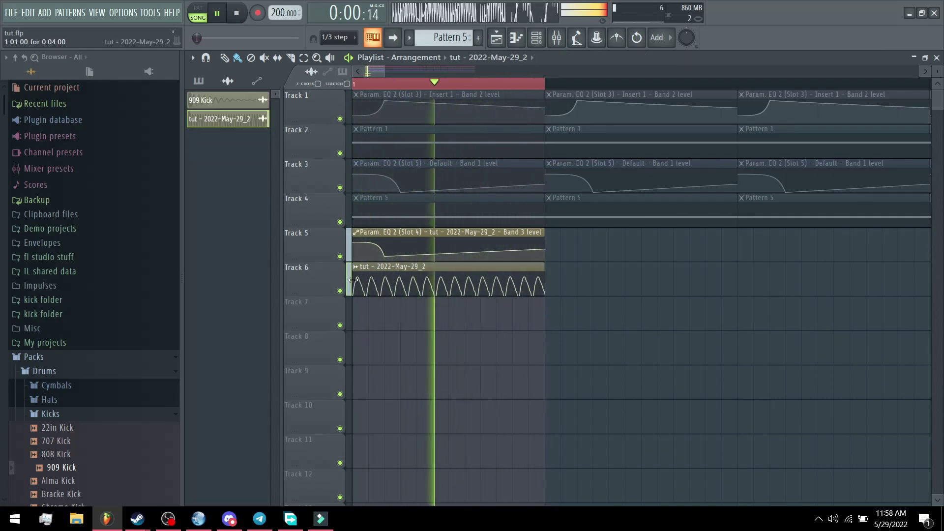
click(524, 251)
key(space)
key(space)
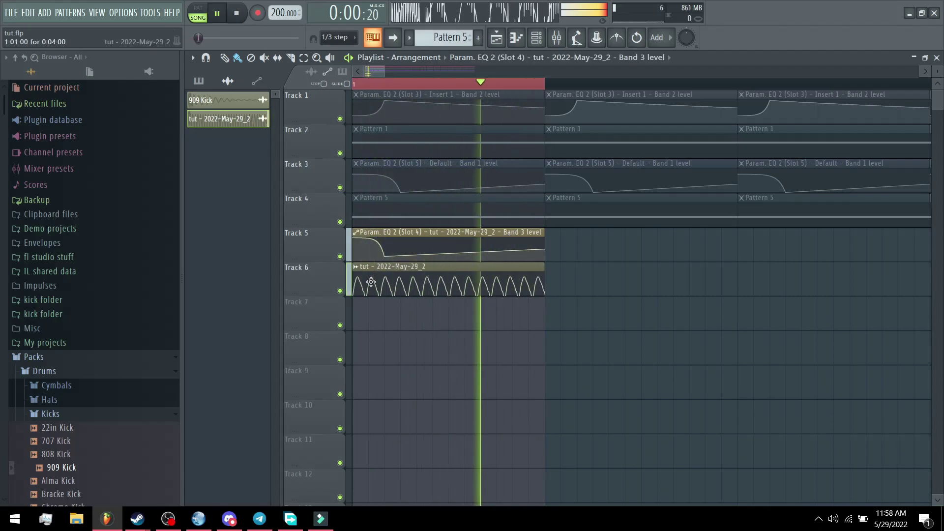
Step: Open the recorded kick's slot 4 Fruity parametric EQ 2 and pull band 2 down below 0 dB
key(F9)
click(880, 149)
drag(453, 306, 453, 353)
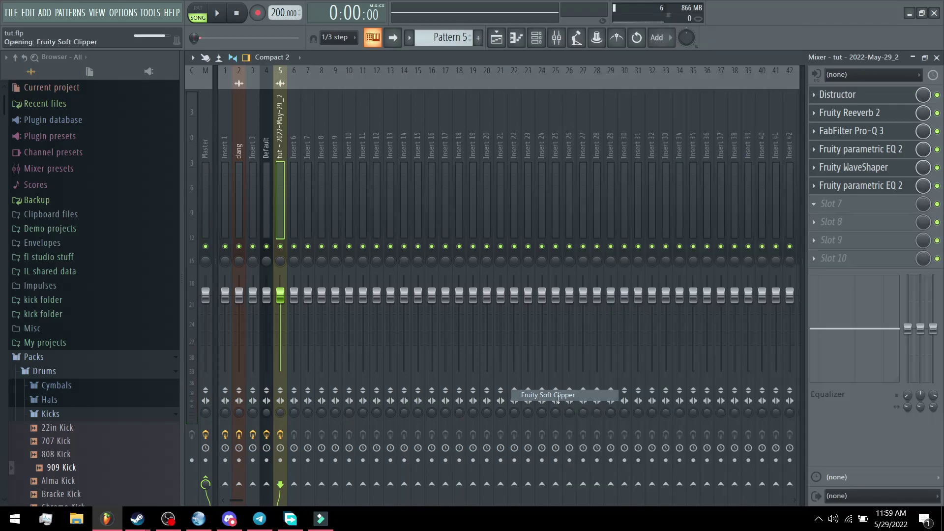
Step: Audition the kick with Fruity soft clipper in slot 7 and add Fruity Parametric EQ in slot 8
scroll(236, 176, up, 2)
key(space)
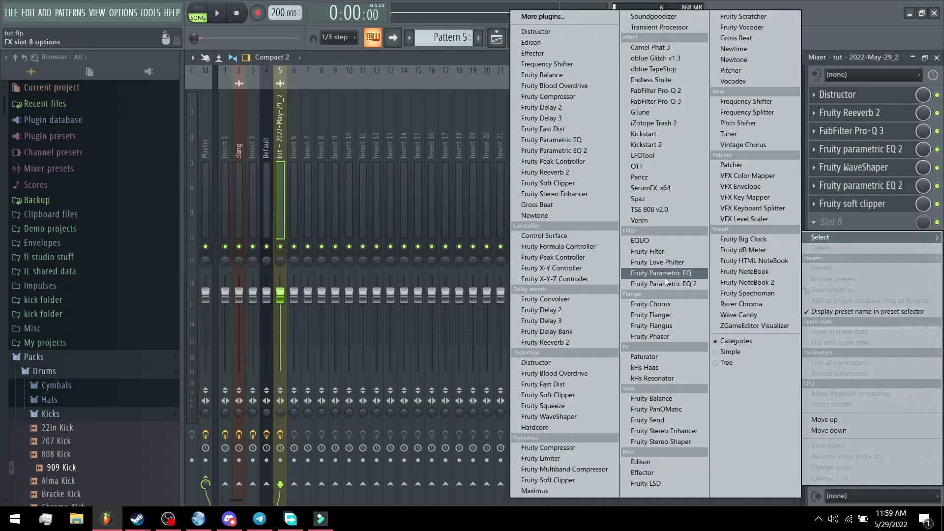
click(659, 272)
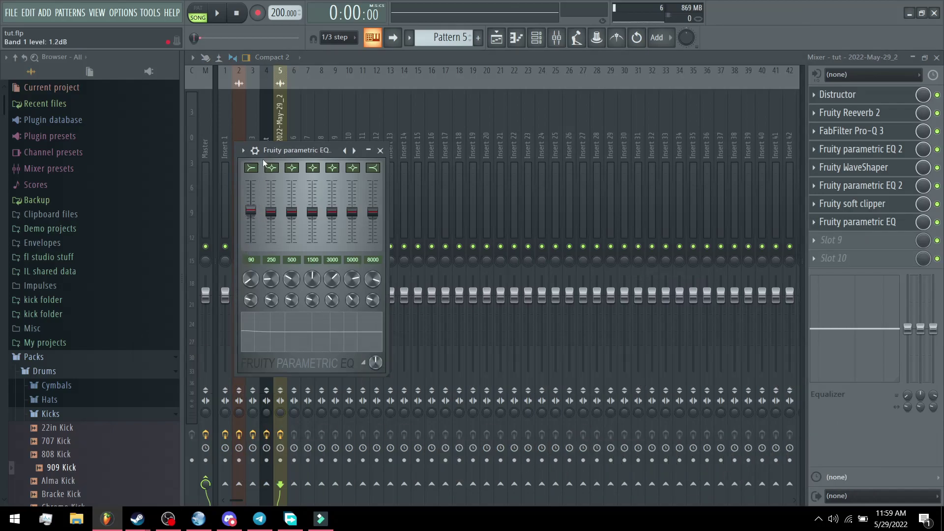
Step: Check the Default track's effect chain for comparison, return to the recorded kick's mixer track and play it
click(269, 117)
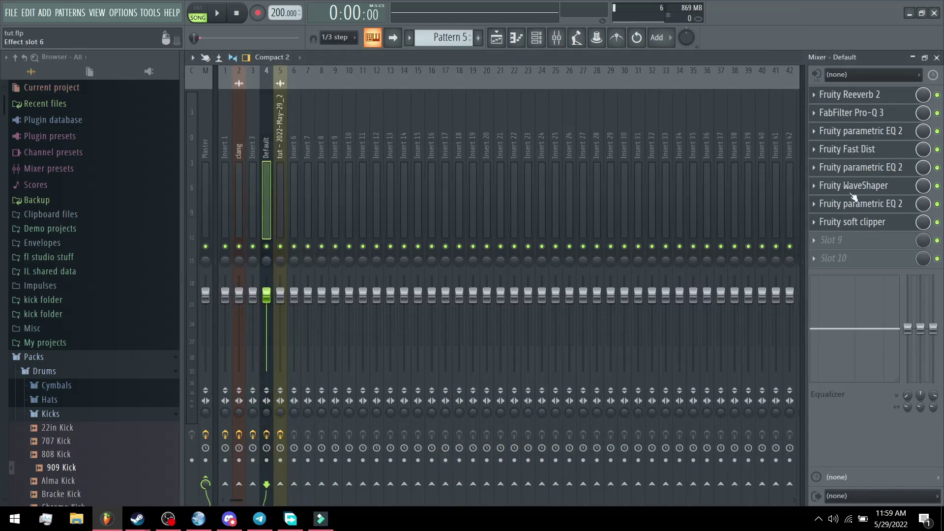
click(280, 128)
key(space)
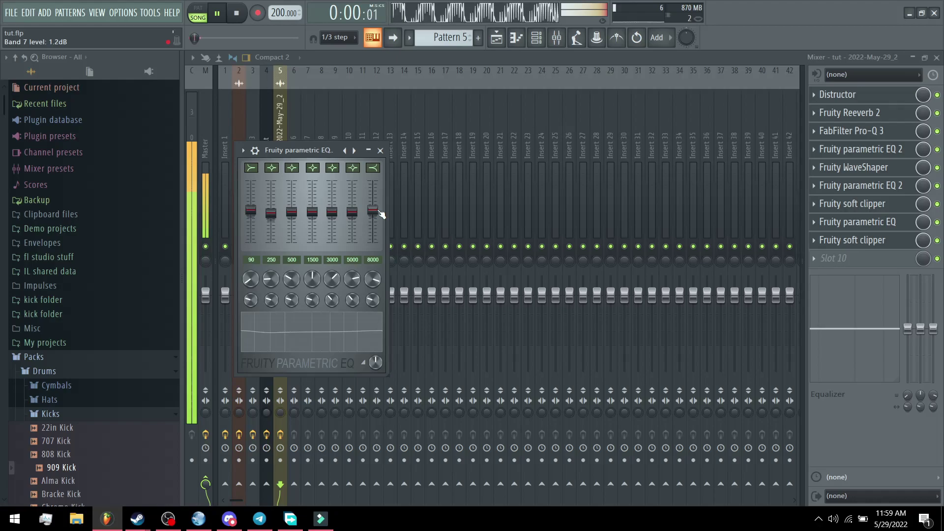
click(216, 15)
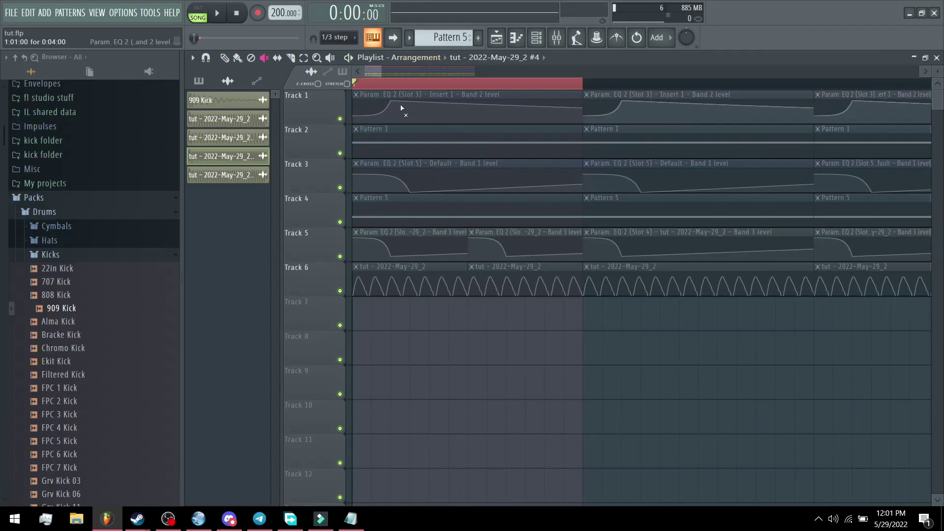
Step: Add the Filtered Kick sample to Track 7 and set its time-stretching mode to e3 mono
key(Page_Down)
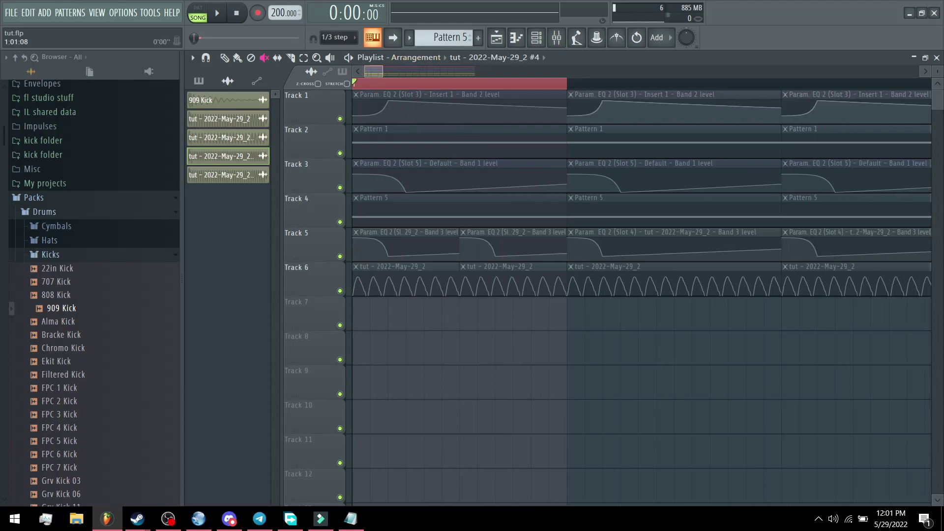
drag(80, 380, 309, 301)
double_click(466, 305)
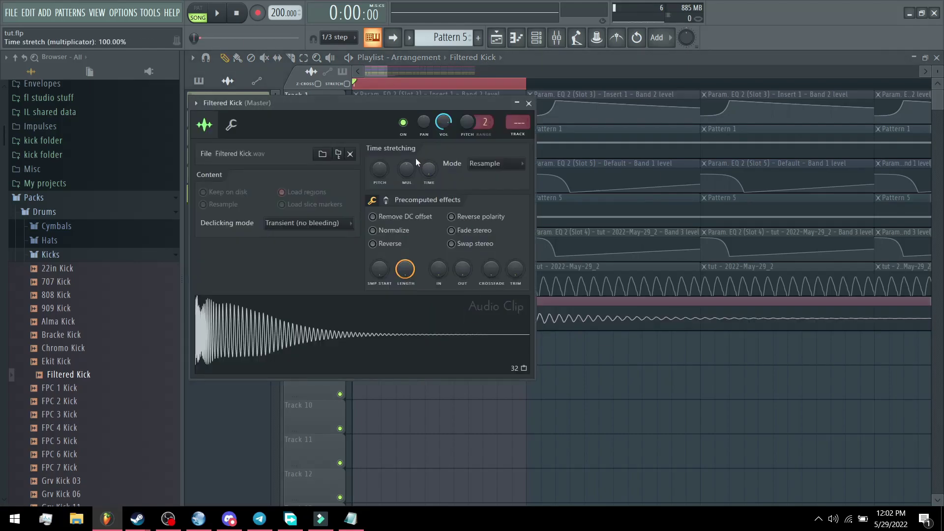
click(488, 166)
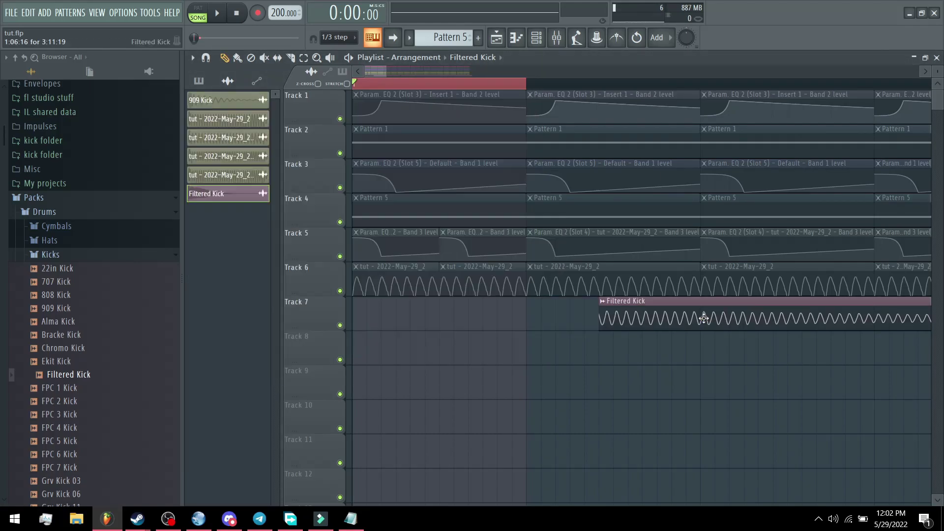
Step: Move the Filtered Kick tail on Track 7 to the start of the playlist and close the sample's settings
drag(703, 318, 456, 318)
mouse_move(387, 71)
mouse_down()
mouse_move(378, 72)
mouse_move(388, 71)
mouse_up()
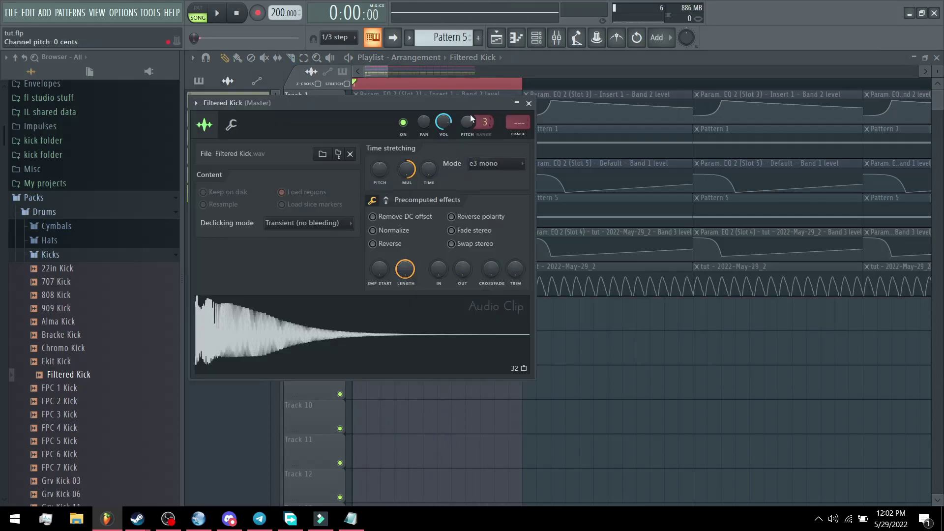
key(Escape)
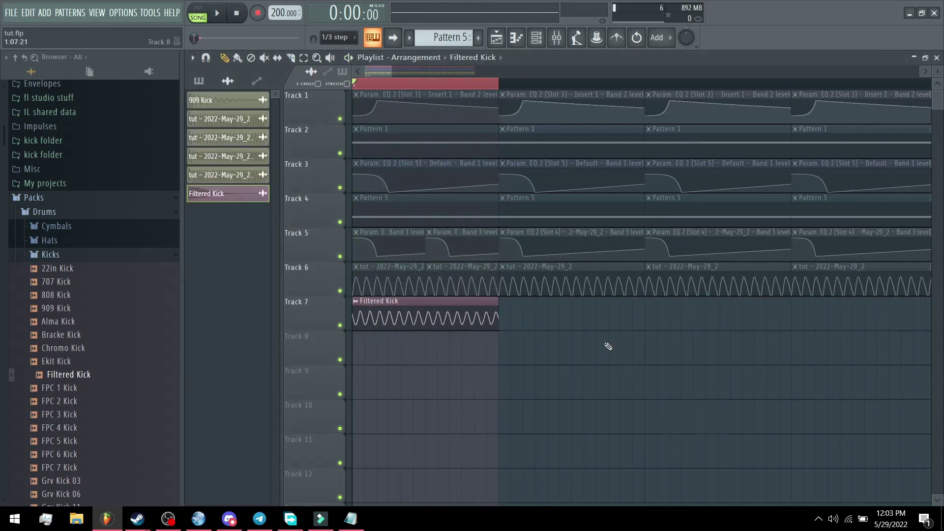
Step: Place a Filtered Kick copy on Track 8, keep a short attack at the playlist start and play it with the tail
click(740, 341)
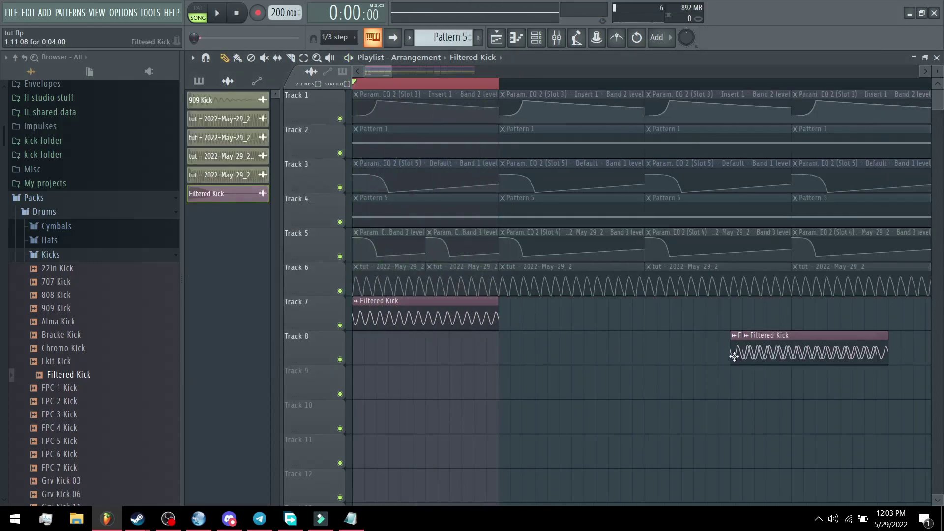
drag(667, 359, 646, 352)
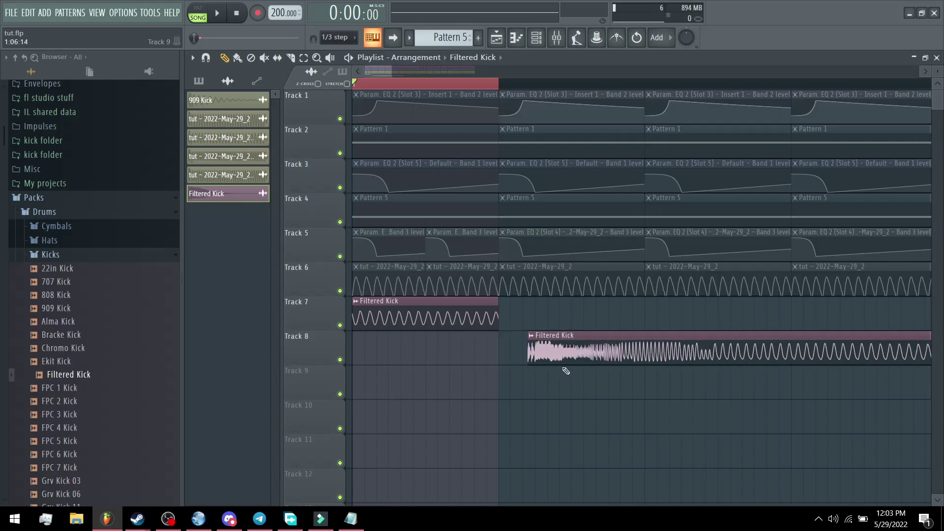
drag(567, 357, 380, 352)
key(space)
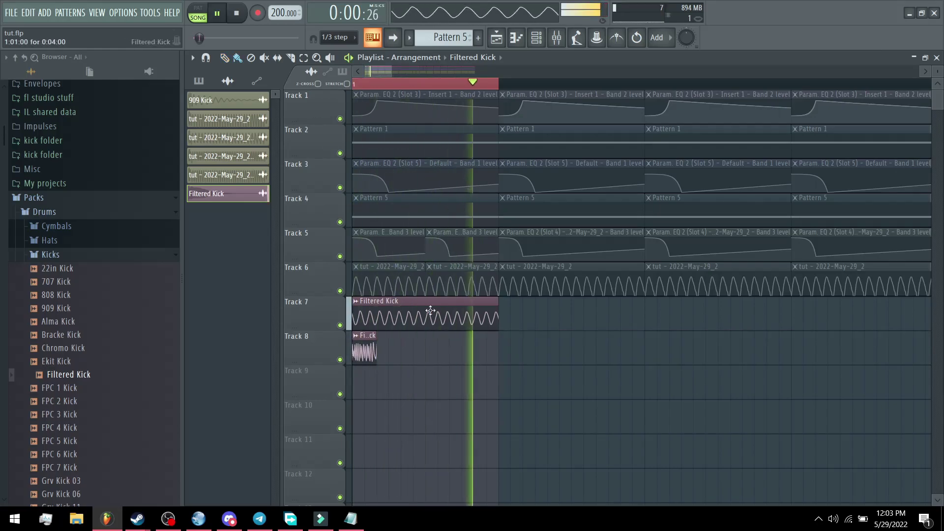
Step: Open the Filtered Kick's settings, then boost EQ band 3 to 18 dB in the low mids and band 2 to about 7.6 dB at 45 Hz
key(space)
double_click(441, 299)
drag(459, 316, 422, 246)
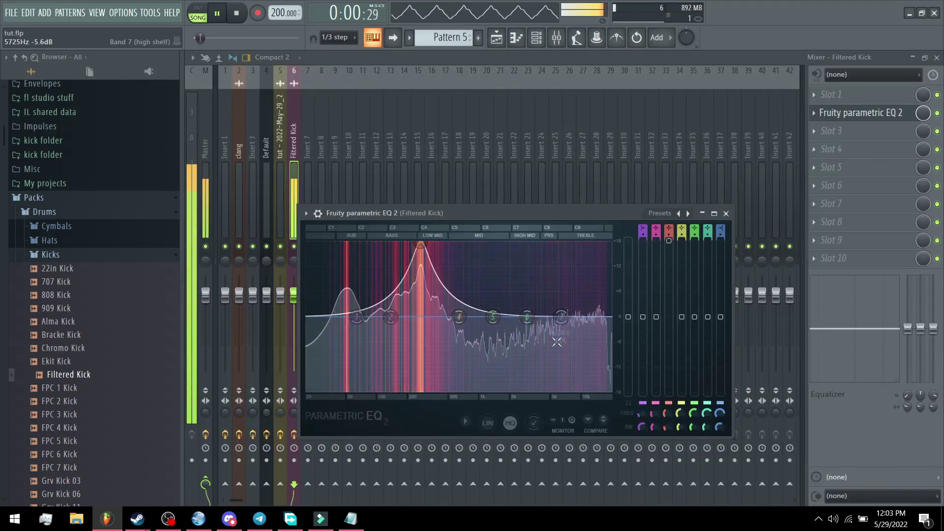
drag(391, 316, 351, 264)
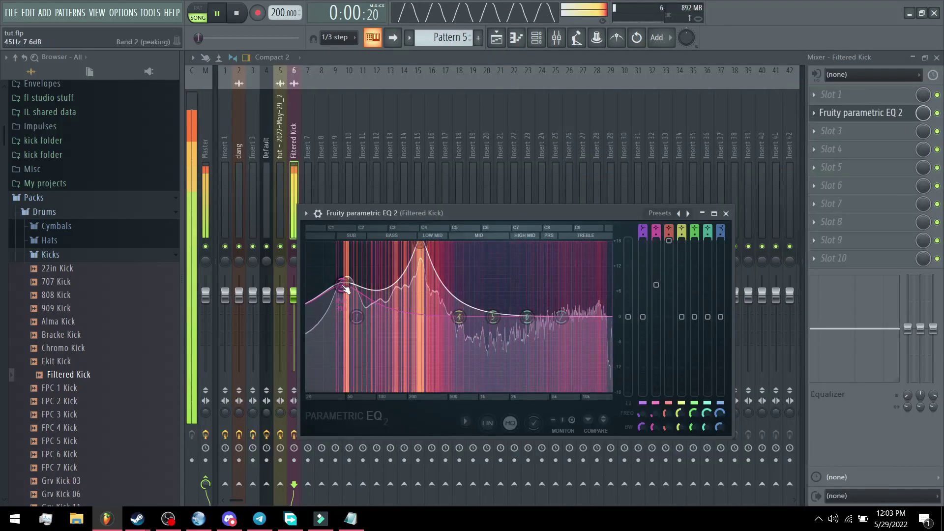
Step: Add Fruity Fast Dist in slot 3 of the Filtered Kick track and boost band 5 of the slot 4 EQ in the mids
click(836, 131)
click(556, 384)
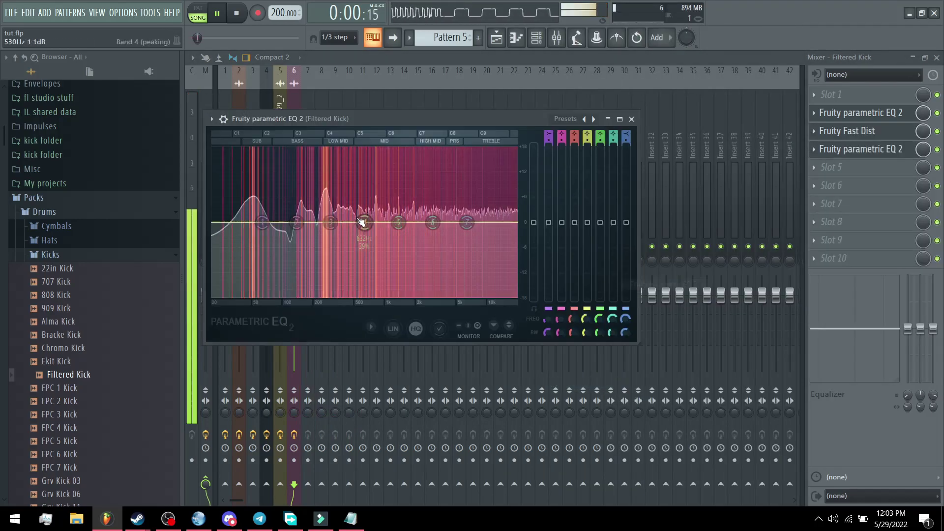
drag(398, 222, 376, 149)
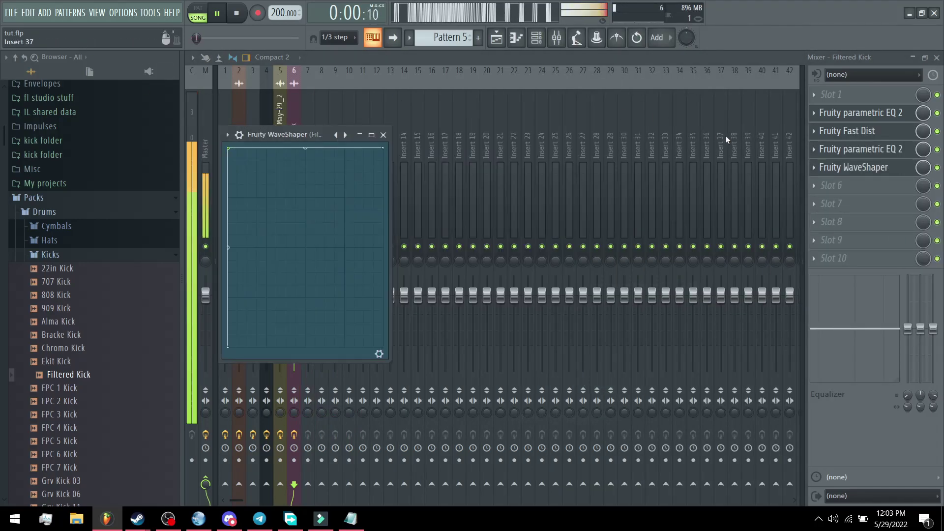
Step: In the Filtered Kick's slot 4 EQ, move band 5 to a low-mid peak and boost bands 4 and 6 to about 18 dB in the mids
click(846, 149)
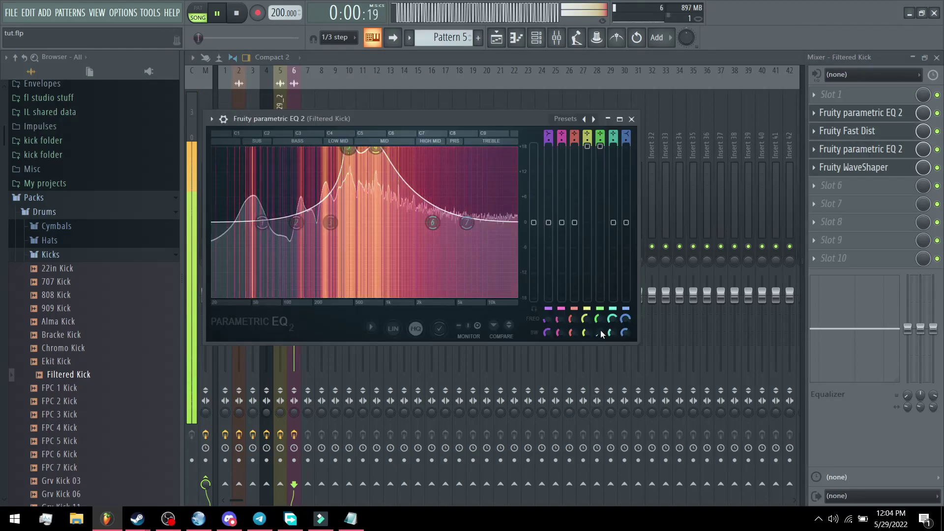
drag(334, 157, 324, 165)
drag(375, 148, 384, 149)
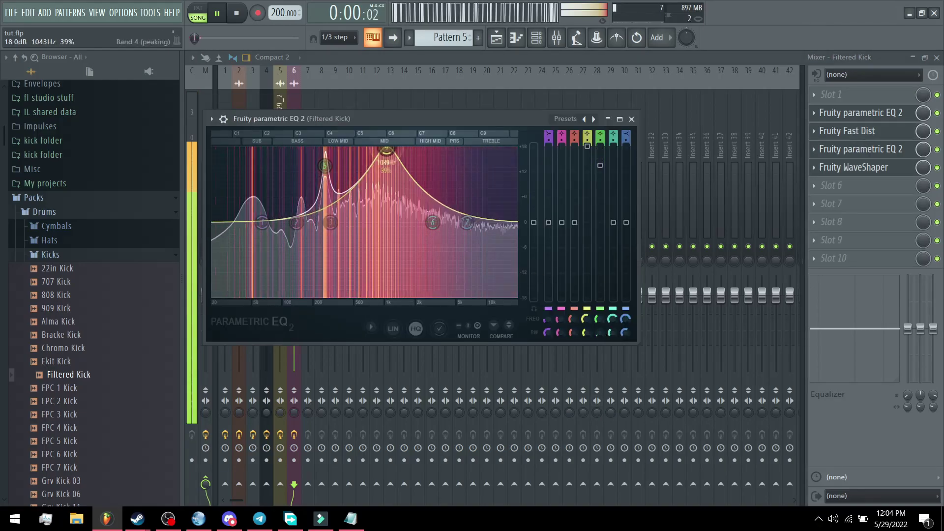
drag(433, 222, 377, 149)
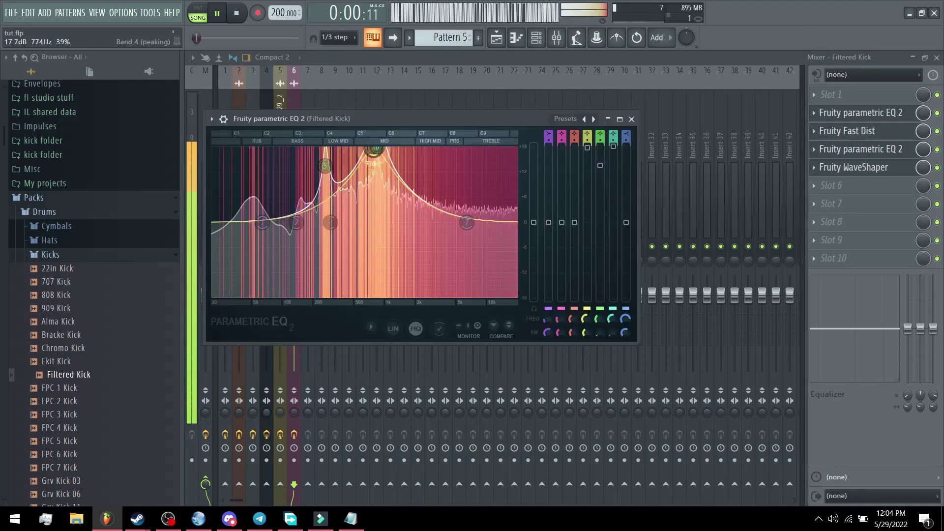
Step: Add Fruity Parametric EQ 2 in slot 6 of the Filtered Kick track and raise its band 2 sub boost
click(835, 185)
click(658, 284)
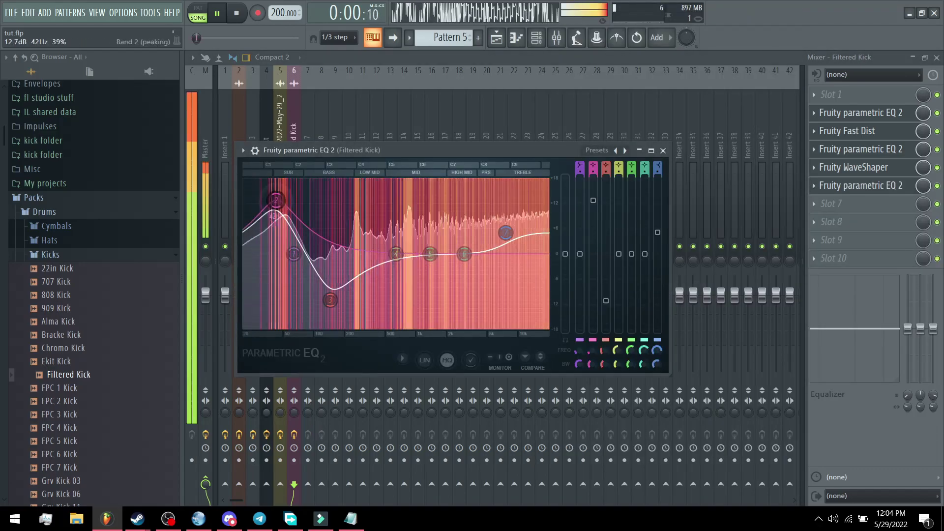
drag(282, 196, 281, 188)
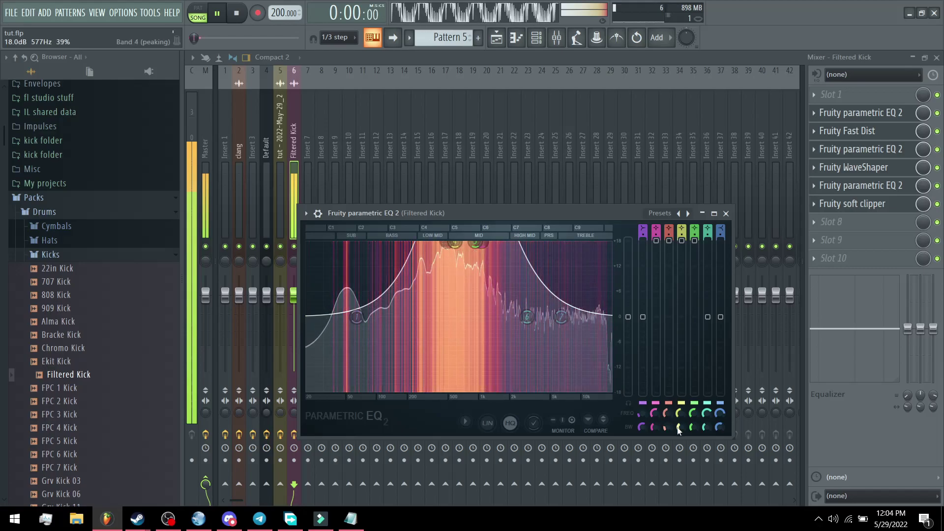
Step: Move band 4 of the Filtered Kick's slot 2 EQ to about 403 Hz at 18 dB
drag(445, 242, 439, 243)
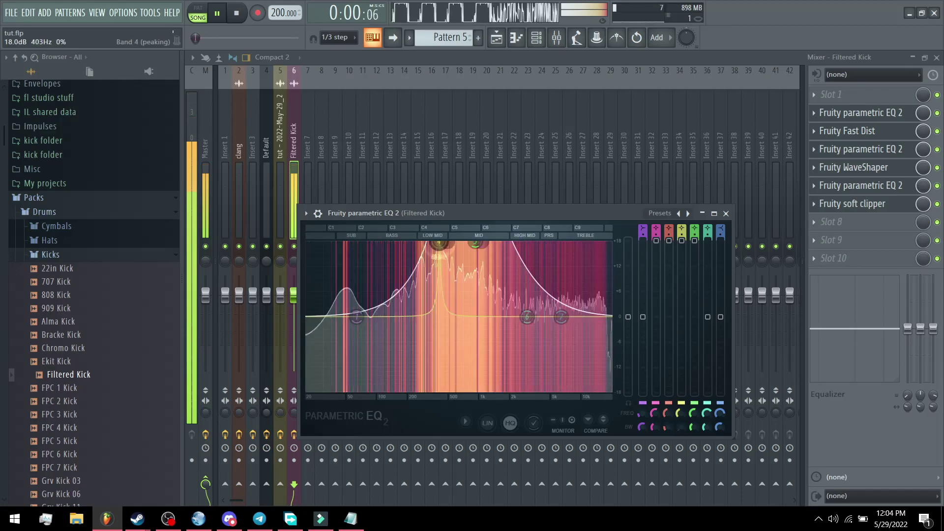
Step: Thin out the mid boosts in the Filtered Kick's slot 2 and slot 4 EQs and shift the slot 4 EQ's band 4 lower
right_click(480, 244)
click(493, 256)
right_click(479, 256)
click(491, 271)
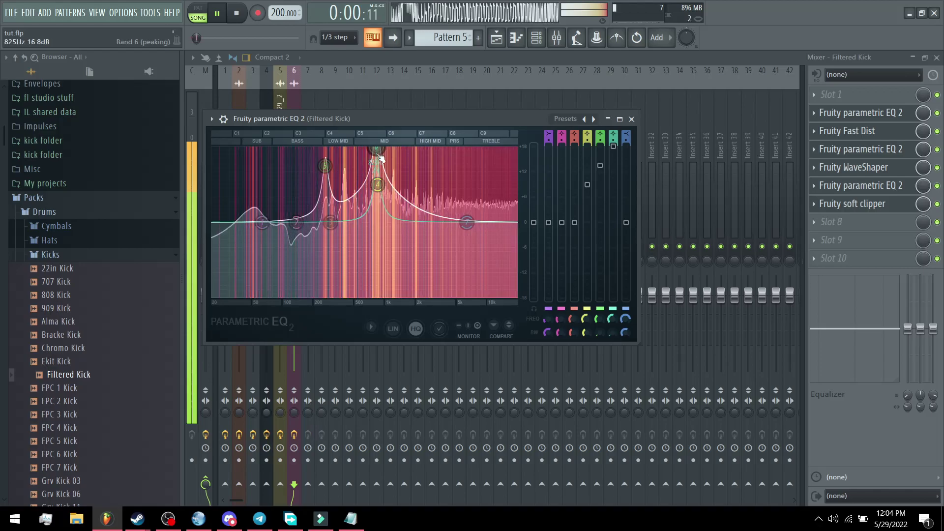
mouse_move(377, 184)
mouse_down()
mouse_move(371, 161)
mouse_move(392, 186)
mouse_up()
drag(617, 170, 617, 202)
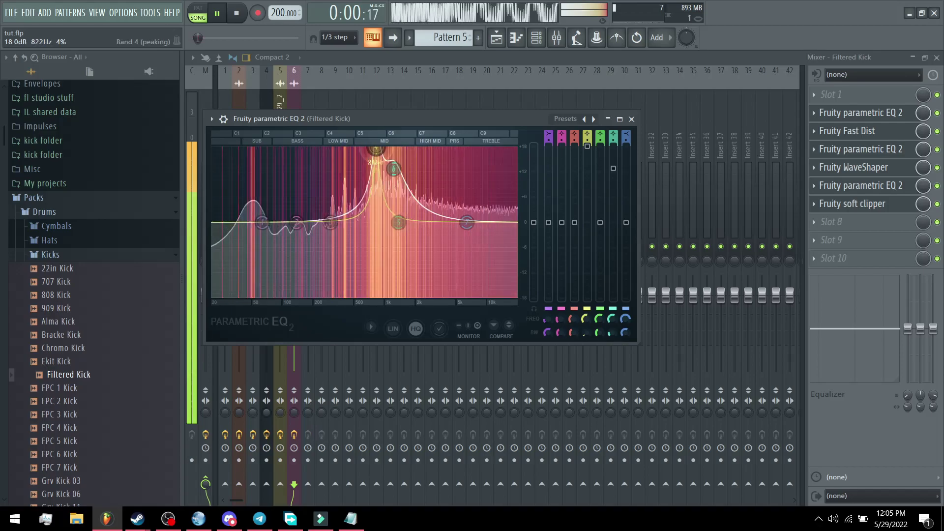
drag(375, 148, 355, 190)
scroll(377, 149, down, 3)
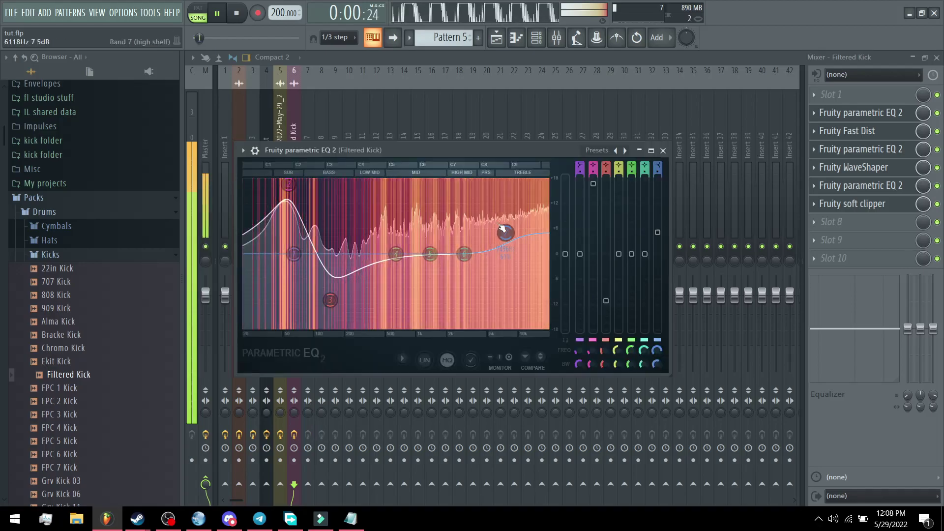
Step: Set a 12 dB/oct low cut at about 484 Hz in FabFilter Pro-Q 3 on the Filtered Kick track
click(858, 113)
click(858, 113)
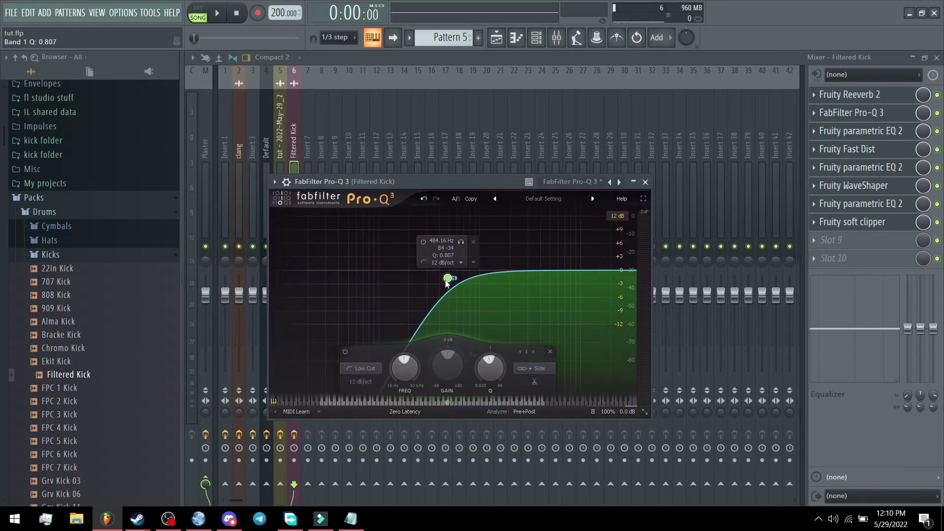
drag(446, 281, 442, 277)
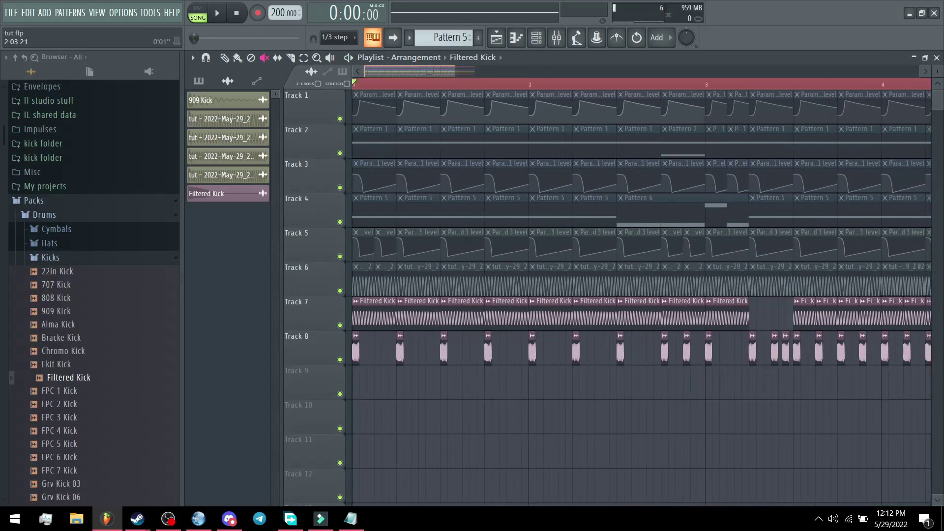
Step: Find LS-HKI Dark Kick 45 G# in the Hardcore Kicks Invasion sample folder and place it on playlist track 9 at bar 1
scroll(642, 297, up, 4)
scroll(639, 295, down, 5)
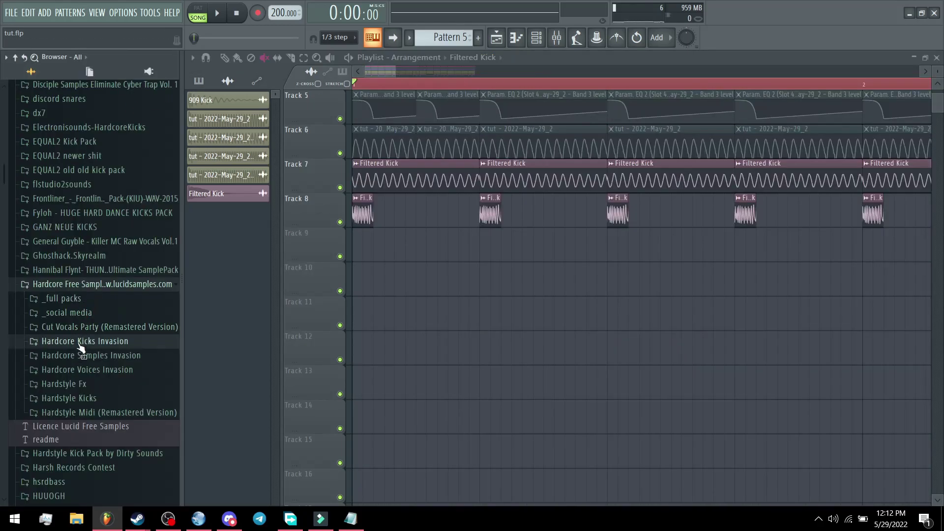
click(78, 344)
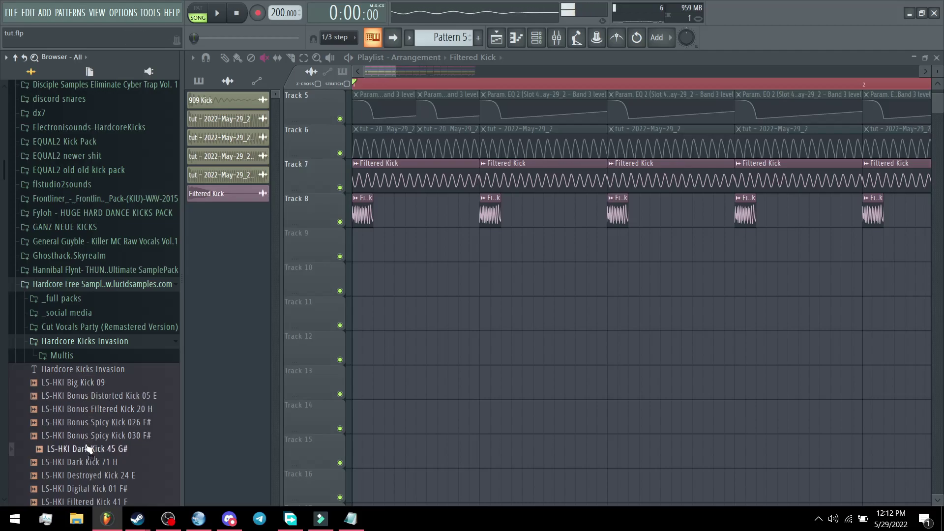
drag(218, 409, 363, 244)
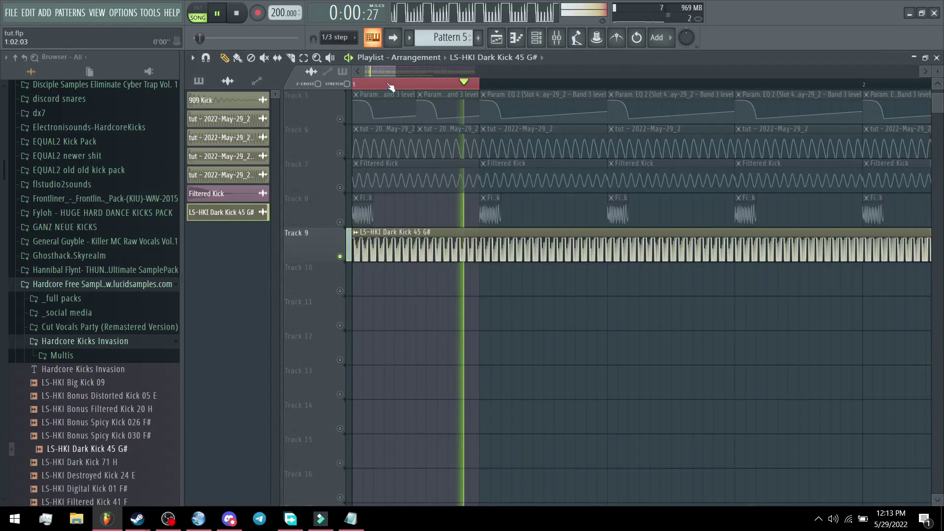
Step: Trim the Dark Kick clip on track 9 to a length of 0:04:00, remove the excess and play the loop
drag(513, 211, 517, 255)
click(237, 58)
right_click(590, 246)
key(space)
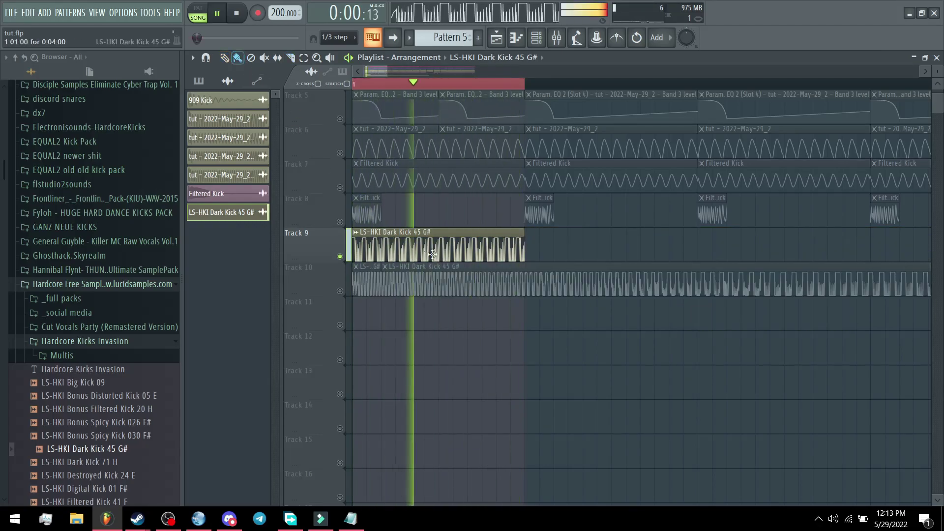
click(361, 281)
Step: Assign the Dark Kick clip to a free mixer track and add Fruity Parametric EQ 2 in slot 3
double_click(406, 246)
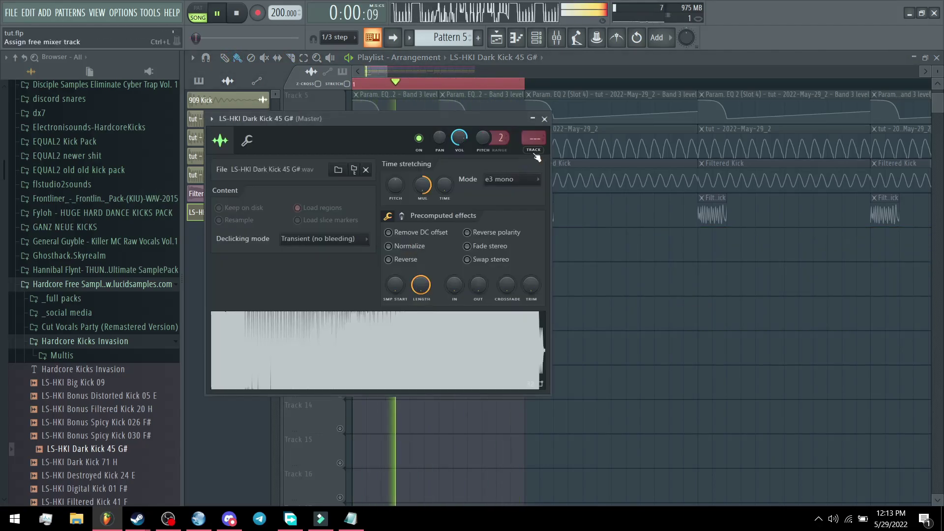
click(538, 156)
click(832, 129)
click(676, 284)
Step: Shape a sub boost in the Dark Kick's slot 3 EQ and add Fruity WaveShaper in slot 4
drag(380, 238, 268, 184)
right_click(268, 183)
click(286, 198)
click(847, 152)
click(570, 416)
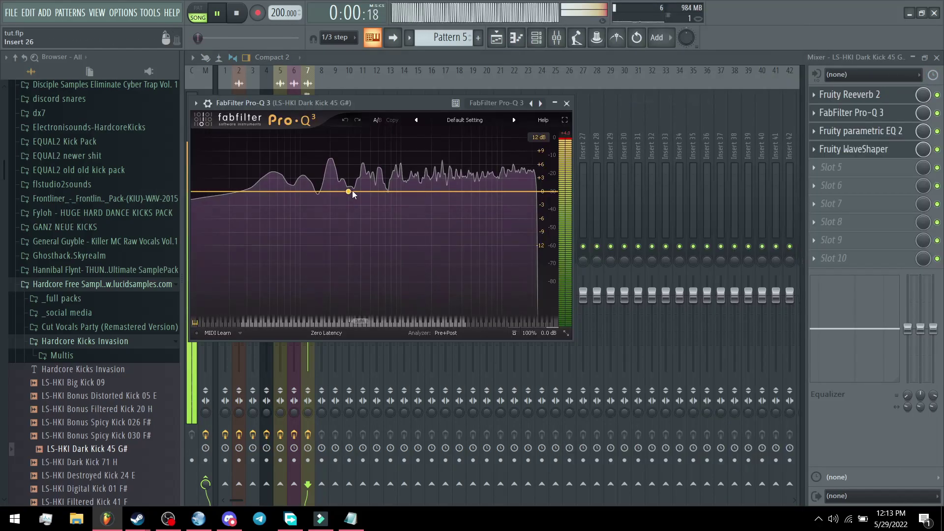
Step: In the Dark Kick's slot 5 EQ, cut band 3 in the low mids and raise the band 7 high shelf
right_click(357, 195)
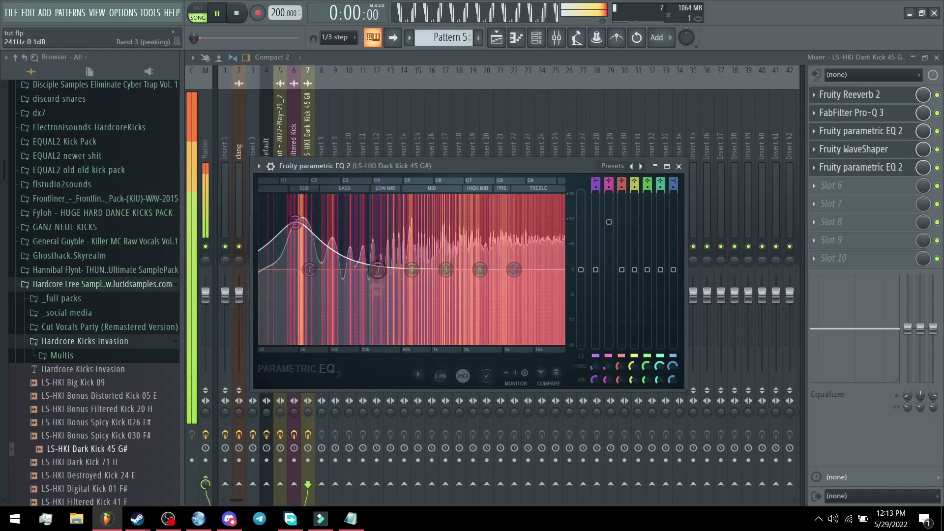
drag(357, 275, 360, 315)
drag(514, 269, 524, 251)
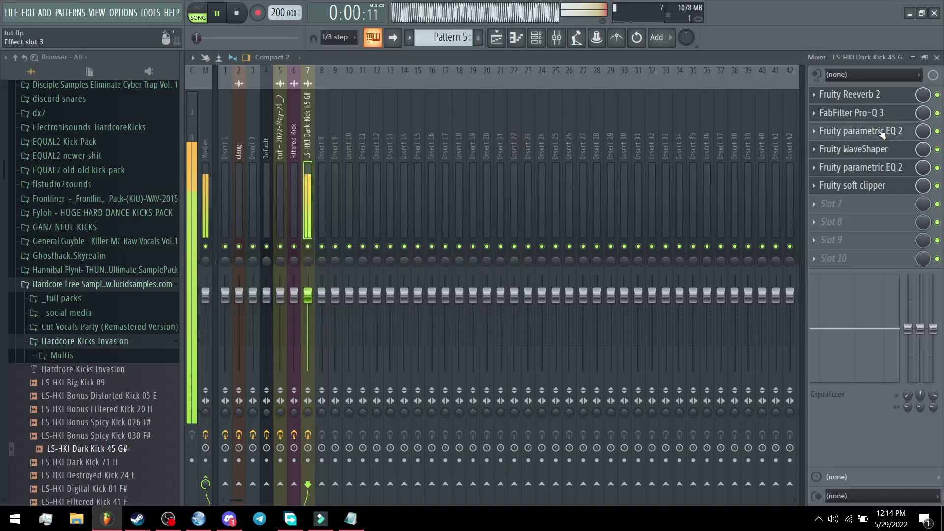
Step: Create an automation clip for the band 3 level of the Dark Kick's slot 3 EQ and open the slot 5 EQ
click(860, 130)
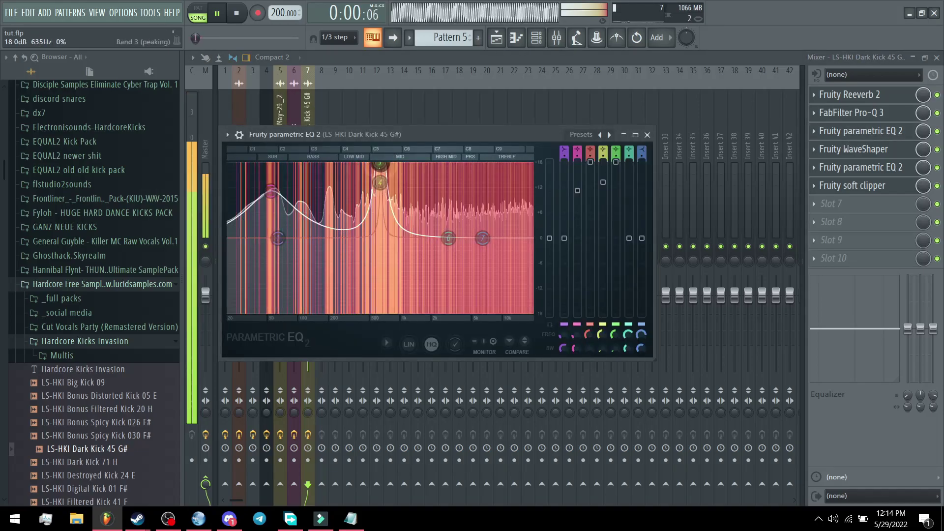
right_click(591, 162)
click(634, 247)
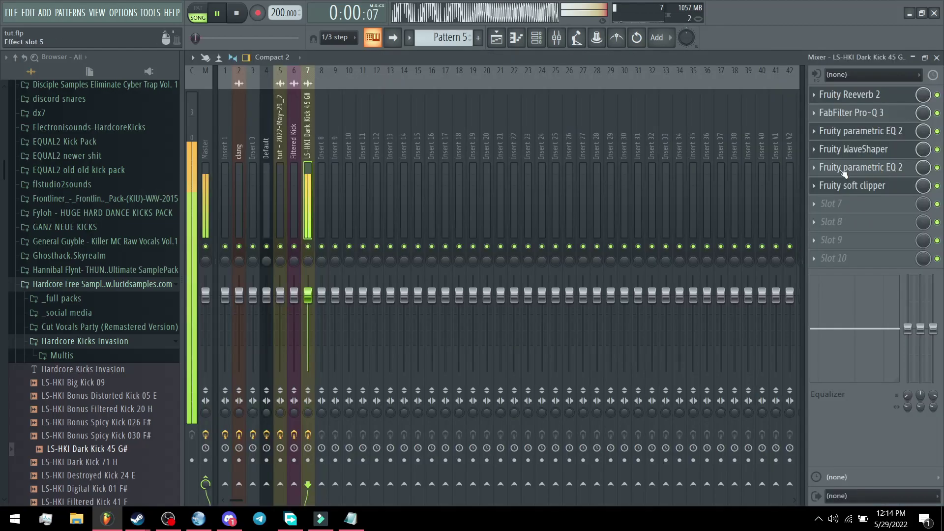
click(844, 170)
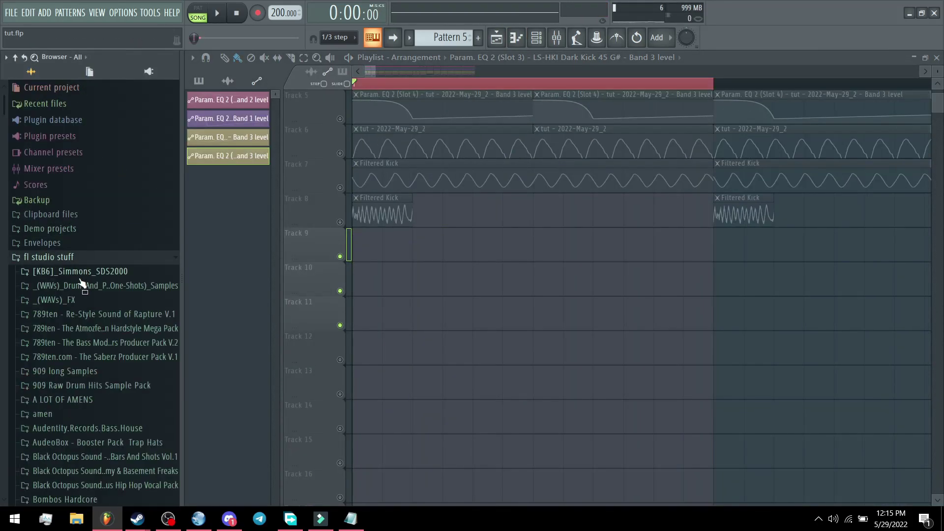
scroll(93, 296, down, 5)
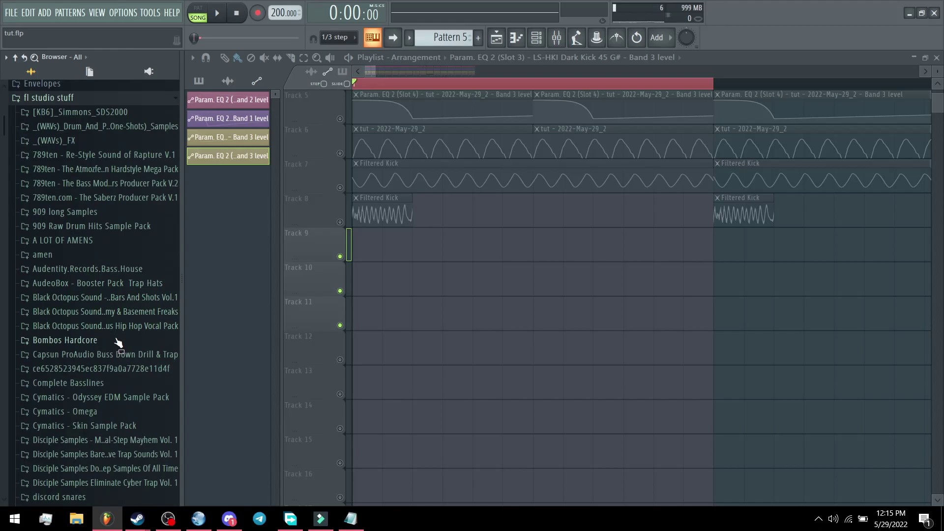
scroll(114, 266, up, 6)
click(118, 181)
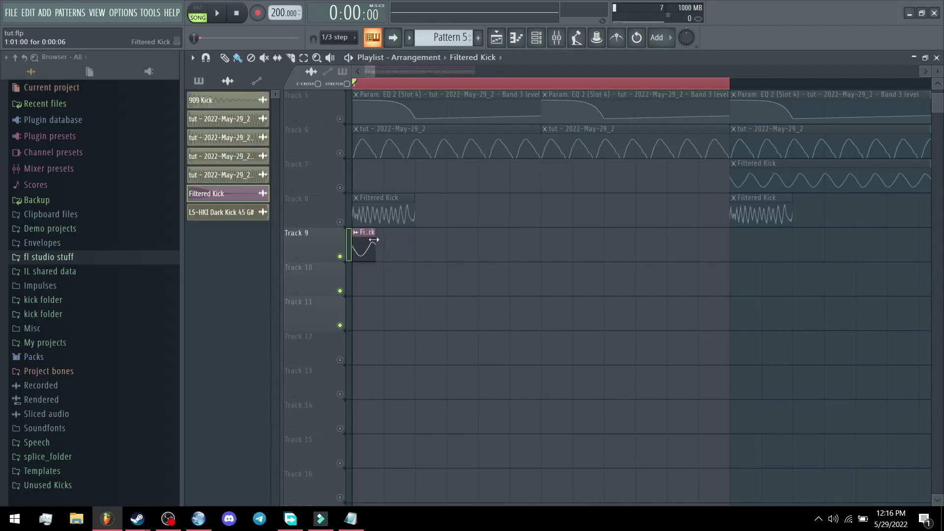
Step: Fill track 9 with repeated 0:00:06 Filtered Kick slices, extend the last one to the loop's end and play them
drag(382, 245, 535, 260)
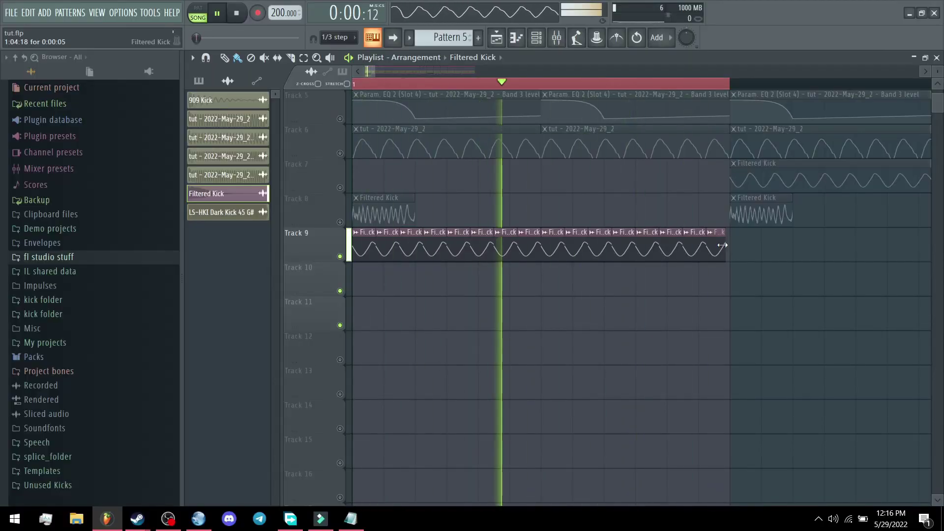
key(space)
drag(723, 245, 729, 237)
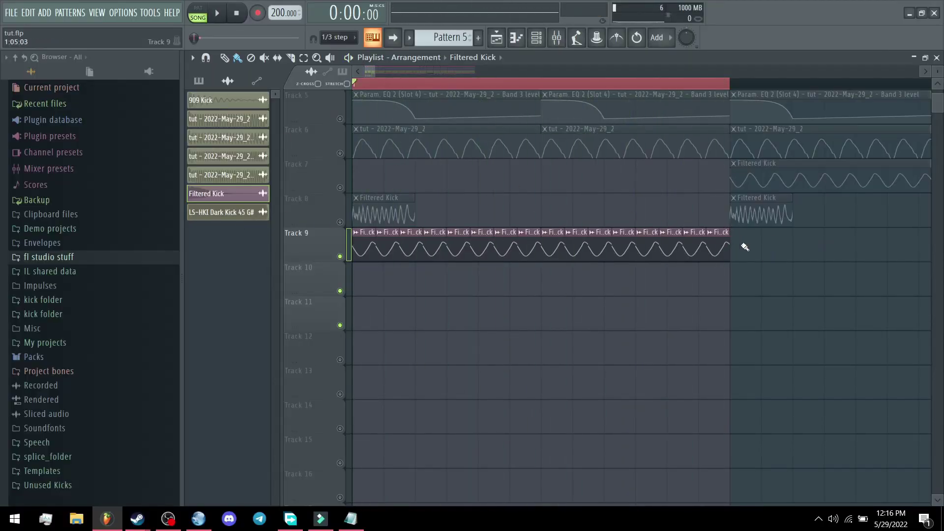
key(space)
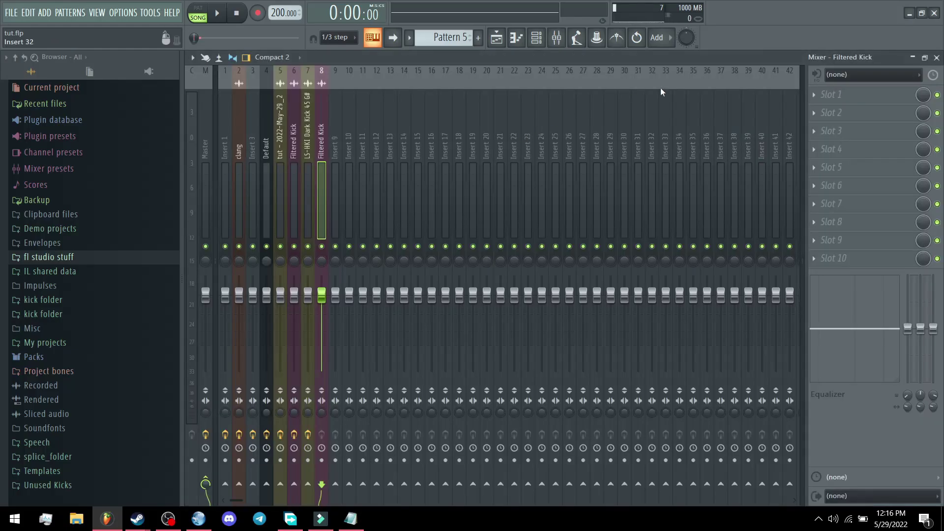
Step: Add Fruity Parametric EQ 2 in slot 1 of the new Filtered Kick mixer track and strongly boost a mid band
click(837, 97)
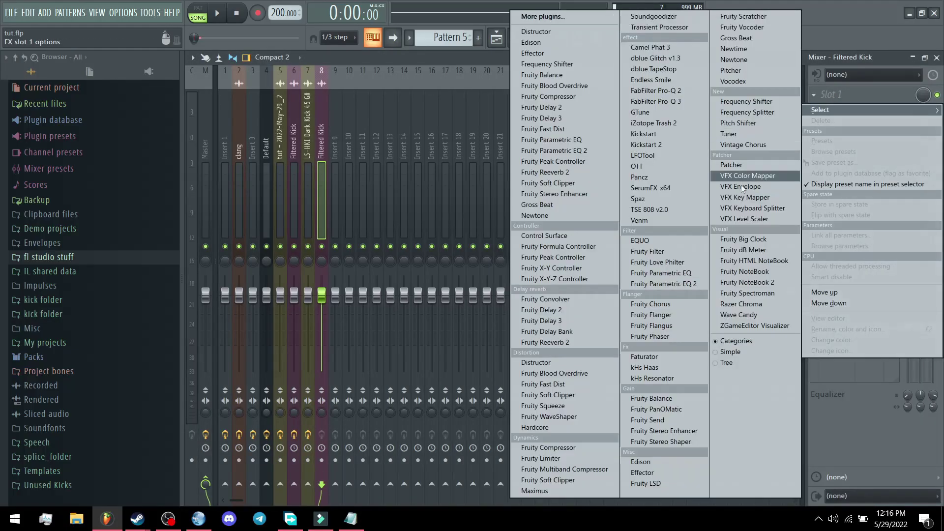
click(681, 284)
drag(405, 240, 402, 165)
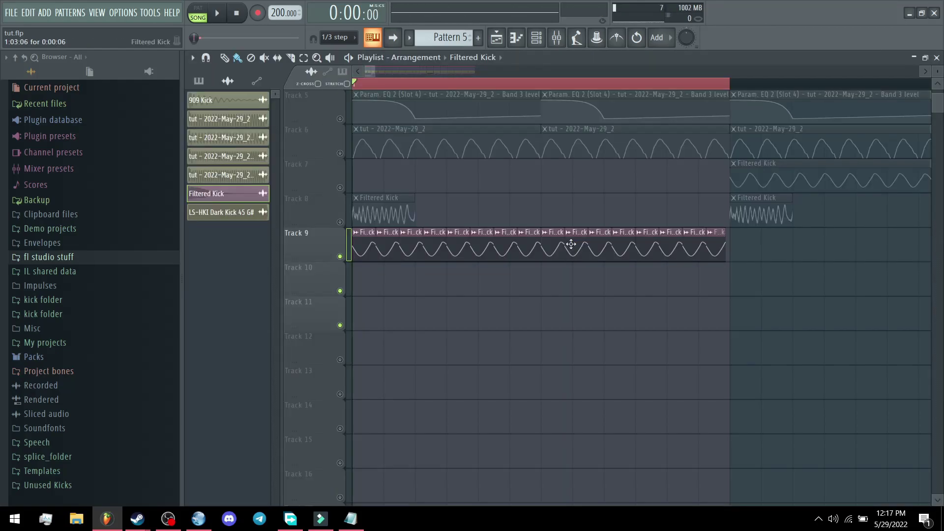
double_click(571, 245)
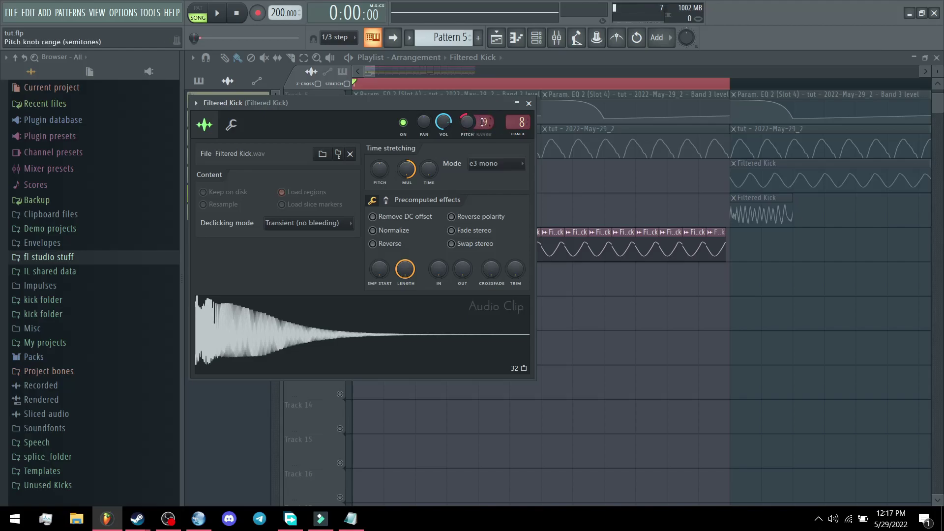
right_click(466, 124)
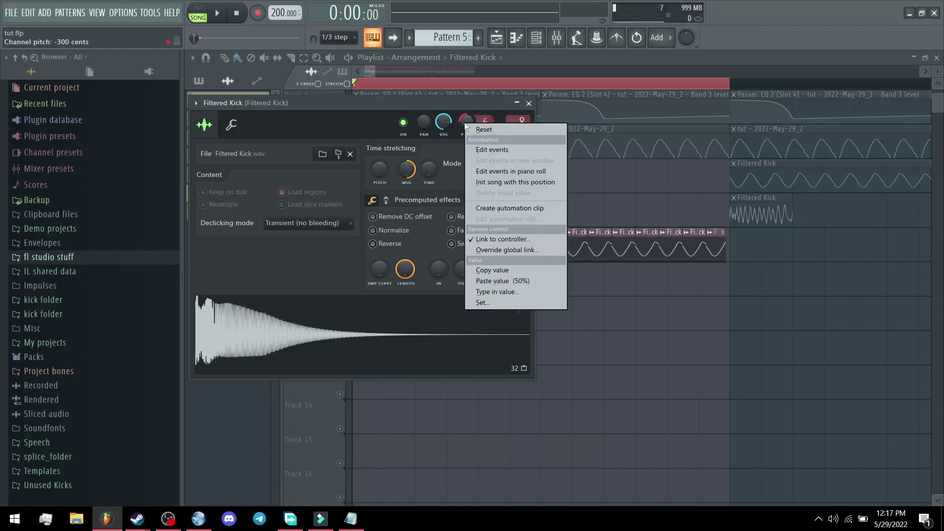
click(496, 208)
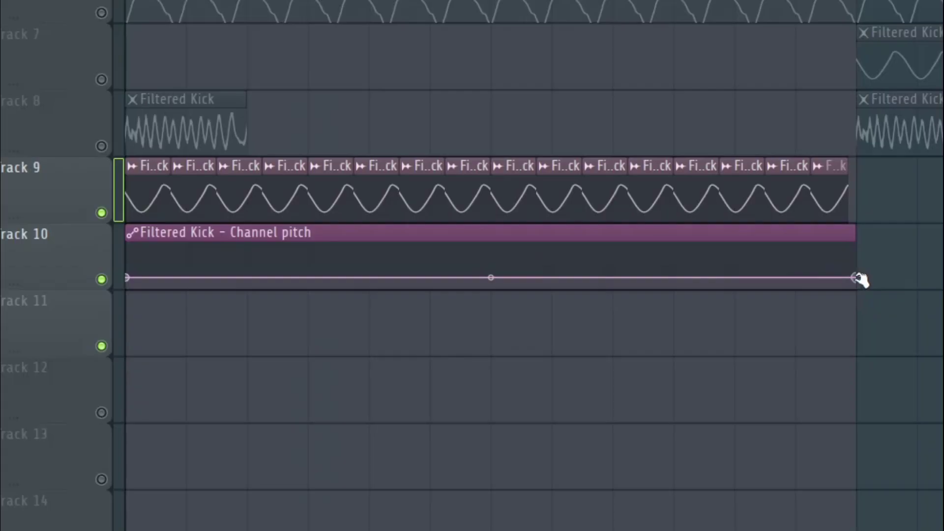
drag(733, 290, 731, 278)
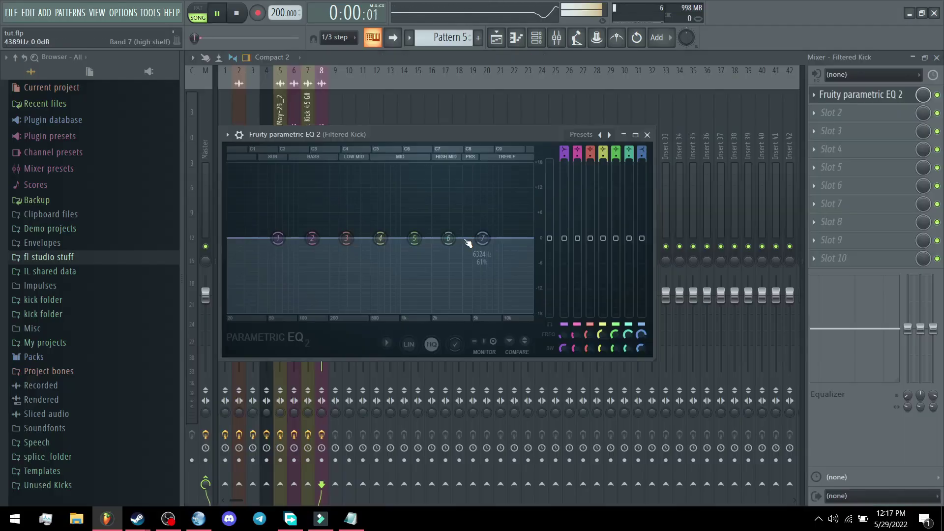
Step: Play the loop and shape boosted mid peaks in the new Filtered Kick track's slot 1 EQ, moving and adjusting the width of its bands
key(space)
drag(407, 165, 396, 164)
scroll(397, 165, down, 3)
drag(380, 238, 421, 185)
scroll(442, 165, down, 3)
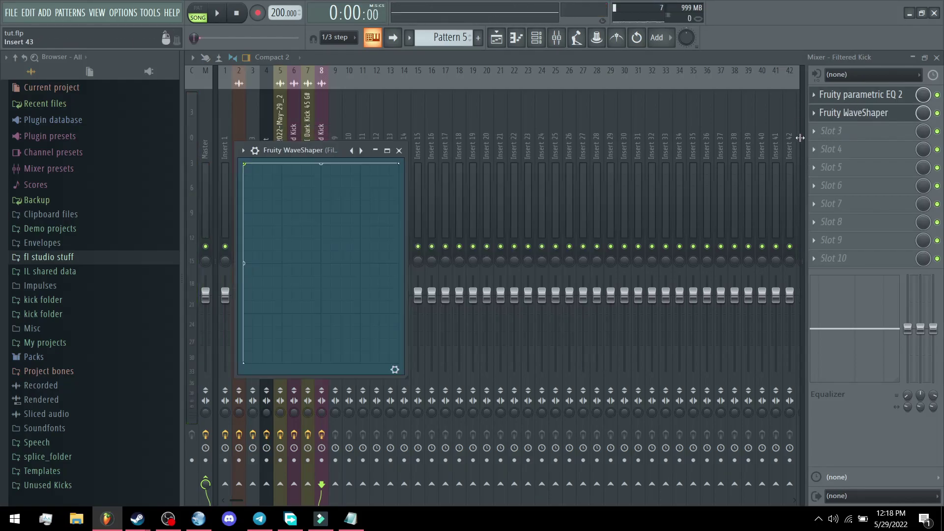
Step: Add Fruity Parametric EQ 2 in slot 3 and Fruity Reeverb 2 in slot 4 of the new Filtered Kick track
key(space)
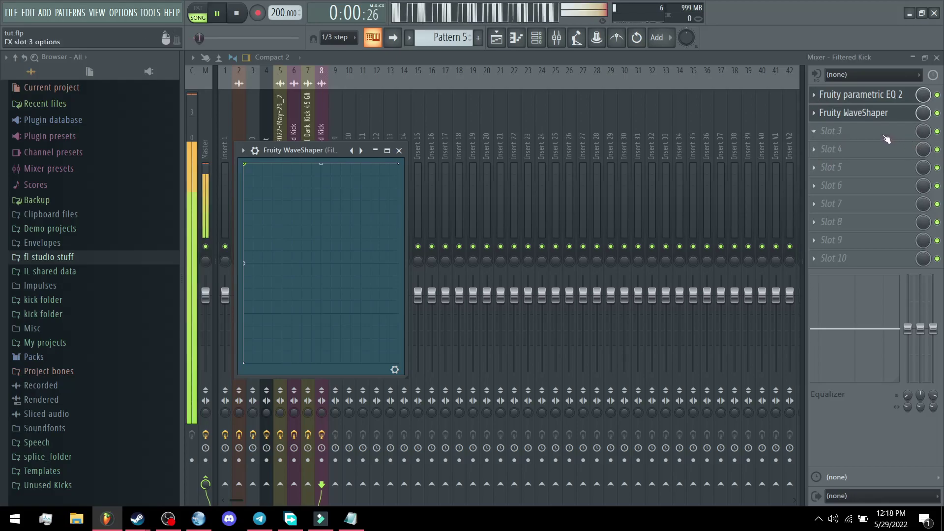
click(887, 138)
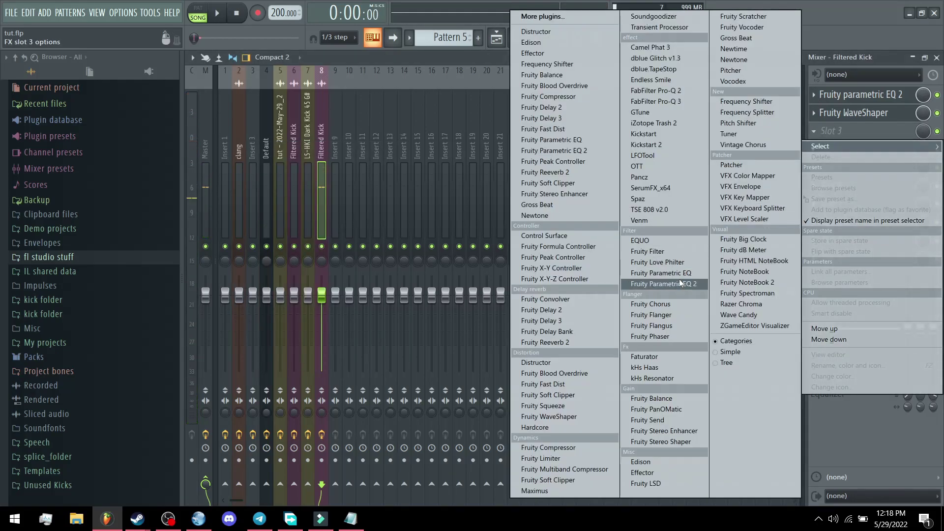
click(680, 283)
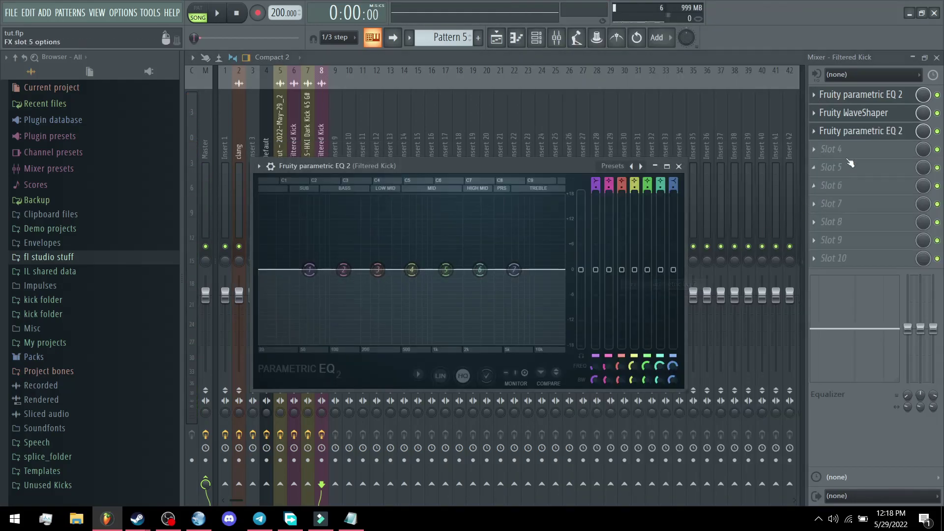
click(856, 149)
click(555, 344)
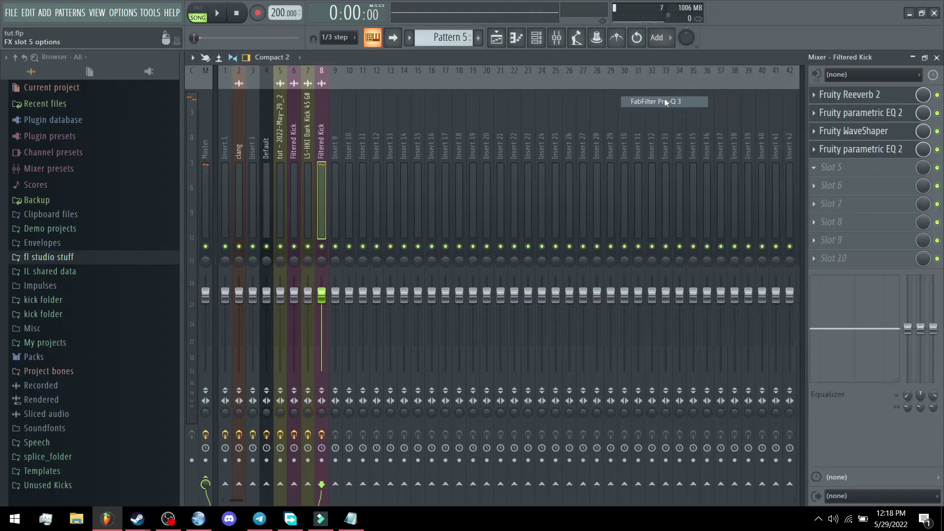
Step: Add FabFilter Pro-Q 3 in slot 5 of the new Filtered Kick track and adjust a filter point near the middle of the spectrum
click(662, 99)
drag(446, 286, 453, 309)
right_click(452, 308)
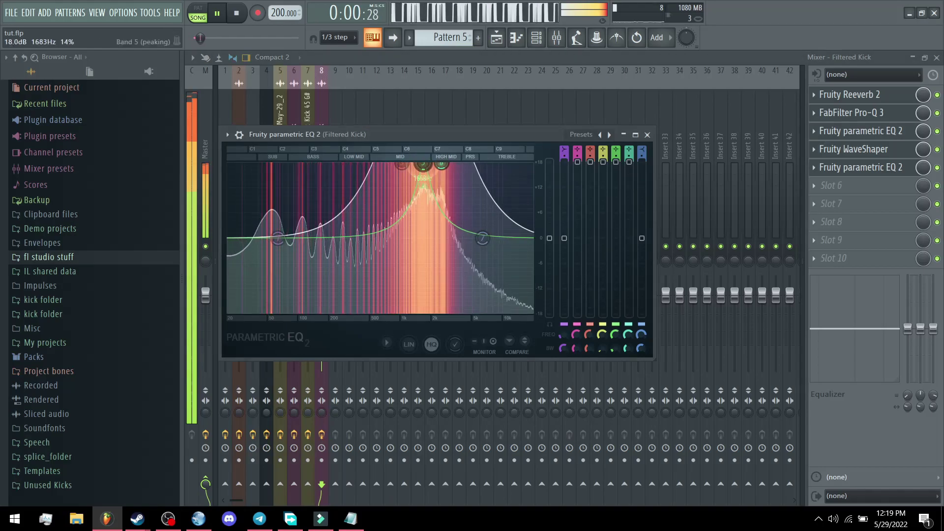
Step: In the new Filtered Kick track's slot 3 EQ, adjust the band 1 high pass to just below 55 Hz and nudge a mid peak
right_click(321, 166)
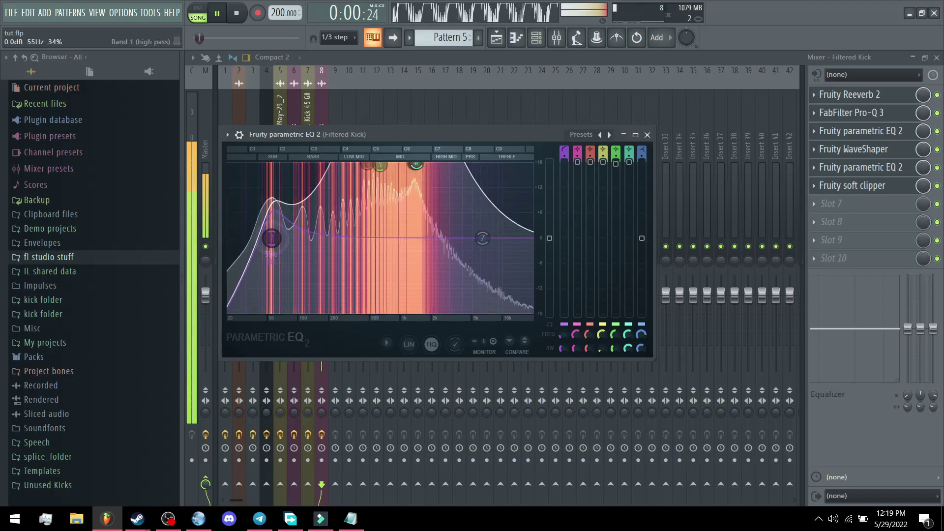
scroll(271, 238, down, 3)
drag(271, 238, 264, 238)
mouse_move(380, 165)
mouse_down()
mouse_move(398, 164)
mouse_move(382, 167)
mouse_up()
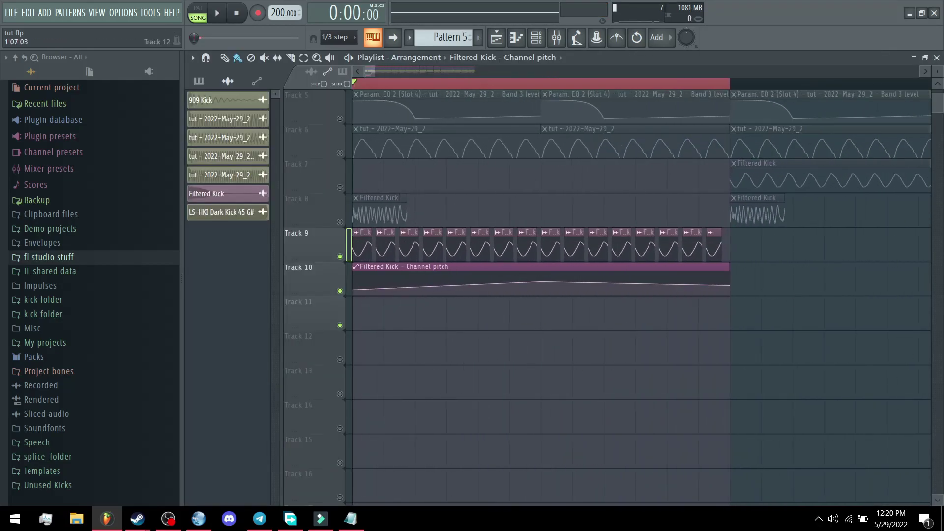
Step: Unmute playlist tracks 1 to 8 above the sliced Filtered Kick layer
click(383, 83)
scroll(437, 71, down, 5)
scroll(438, 70, up, 4)
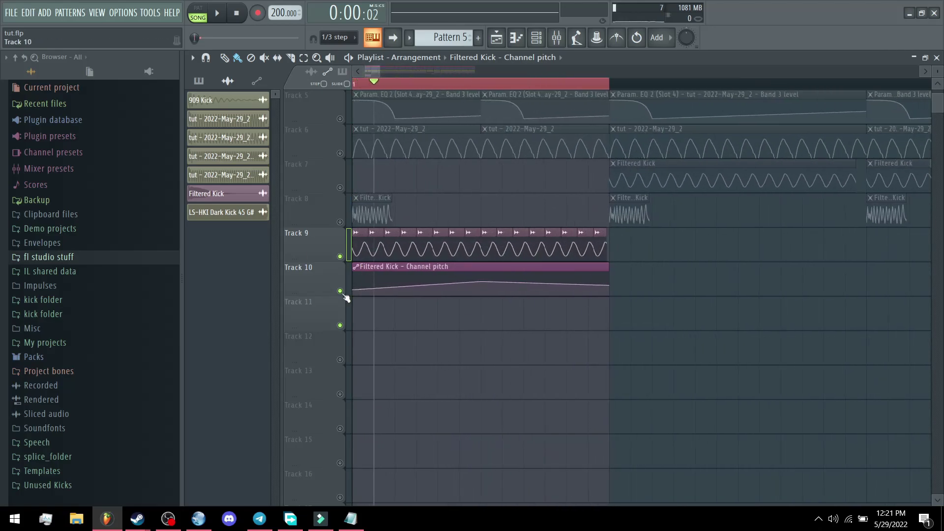
scroll(377, 67, down, 2)
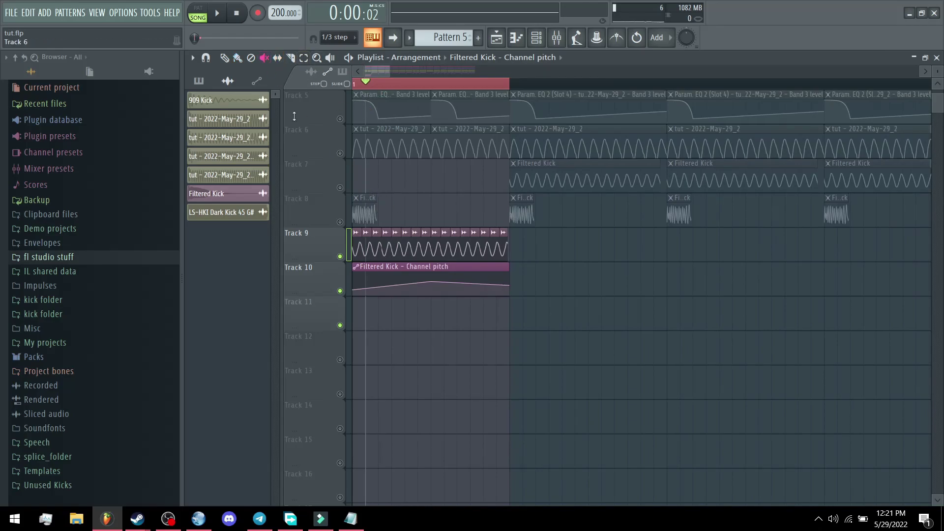
click(344, 220)
scroll(525, 293, up, 4)
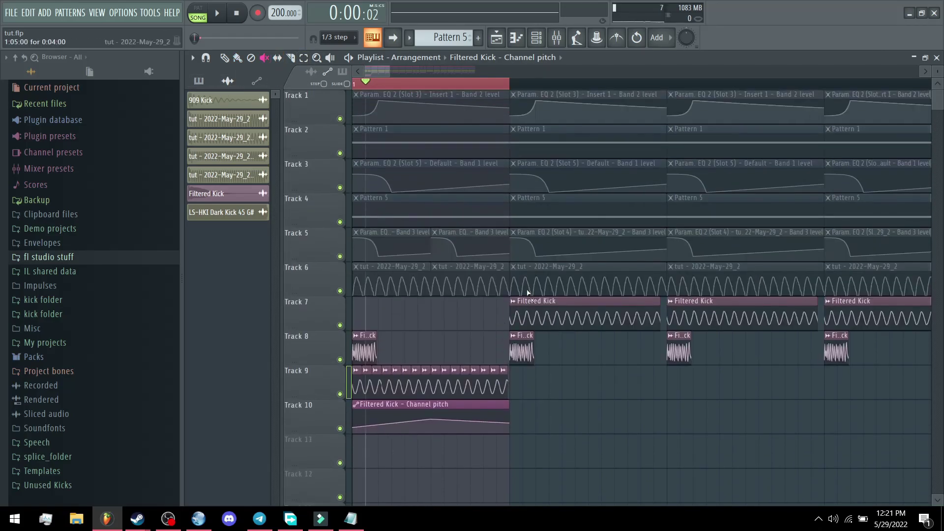